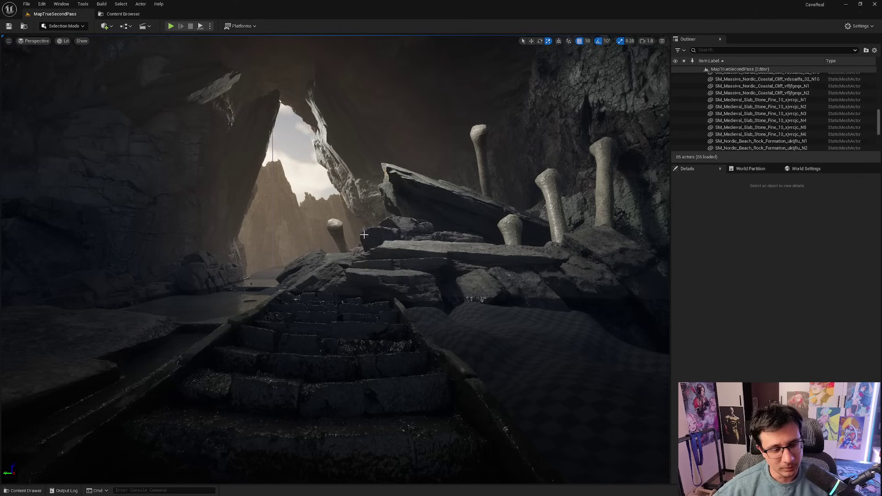
- Frame the stone stairs with the cave opening and upright bones, and capture that region of the screen for annotation
mouse_move(442, 218)
right_mouse_down()
mouse_move(430, 214)
mouse_move(441, 216)
right_mouse_up()
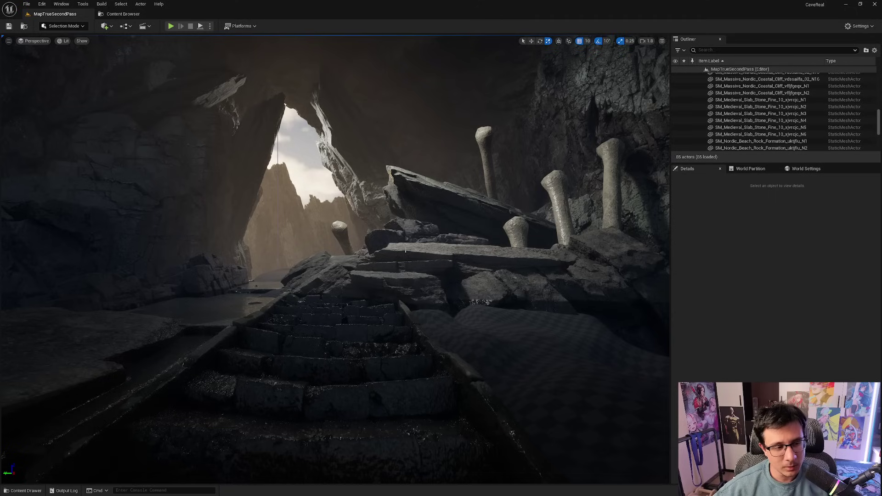
key("w")
mouse_move(444, 221)
right_mouse_down()
mouse_move(426, 221)
mouse_move(450, 237)
right_mouse_up()
scroll(431, 224, "down", 4)
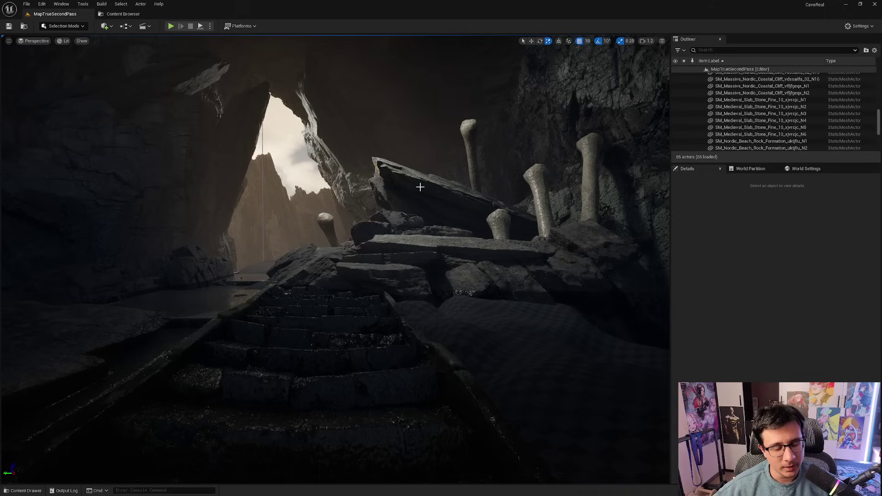
mouse_move(336, 260)
right_mouse_down()
mouse_move(294, 260)
mouse_move(346, 246)
mouse_move(316, 250)
mouse_move(347, 268)
right_mouse_up()
mouse_move(369, 195)
right_mouse_down()
mouse_move(337, 181)
mouse_move(386, 188)
mouse_move(359, 195)
right_mouse_up()
key("Print")
left_click_drag(117, 53, 609, 437)
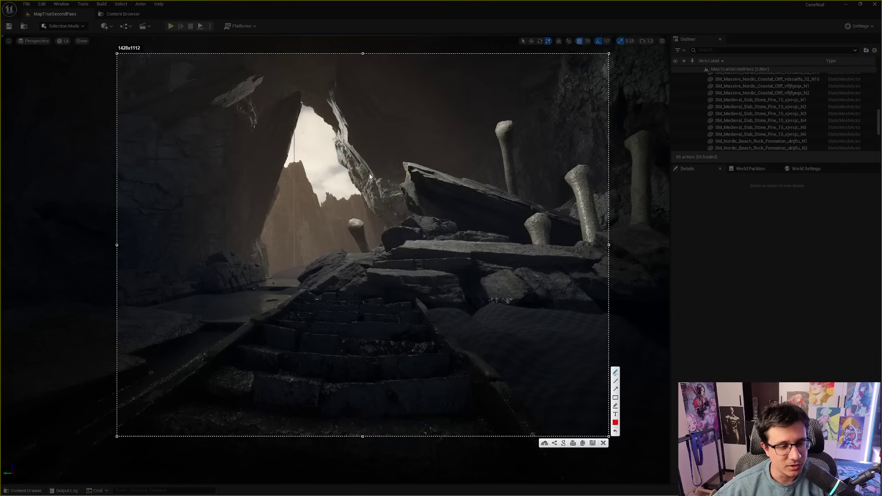
- Mark up the capture in red with the lit rock edges, a light-direction arrow and a circled focal area, and discard it
left_click_drag(376, 178, 371, 167)
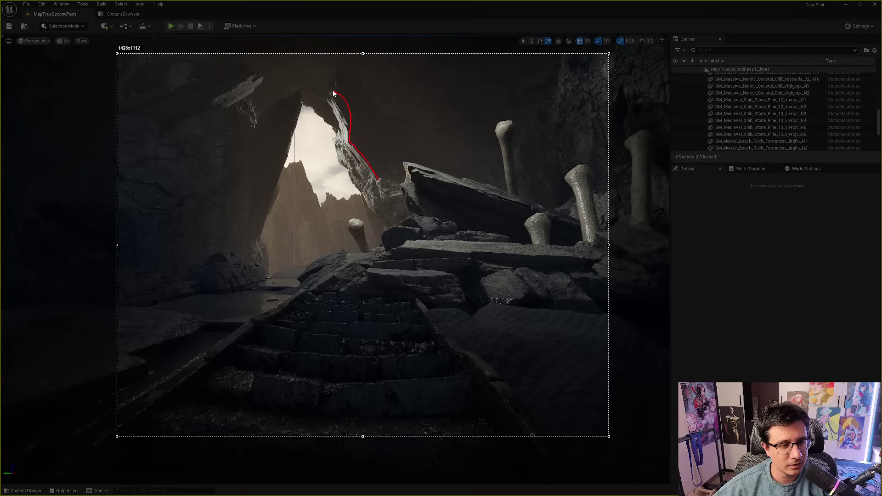
mouse_move(334, 93)
left_mouse_down()
mouse_move(340, 154)
mouse_move(363, 205)
mouse_move(388, 221)
left_mouse_up()
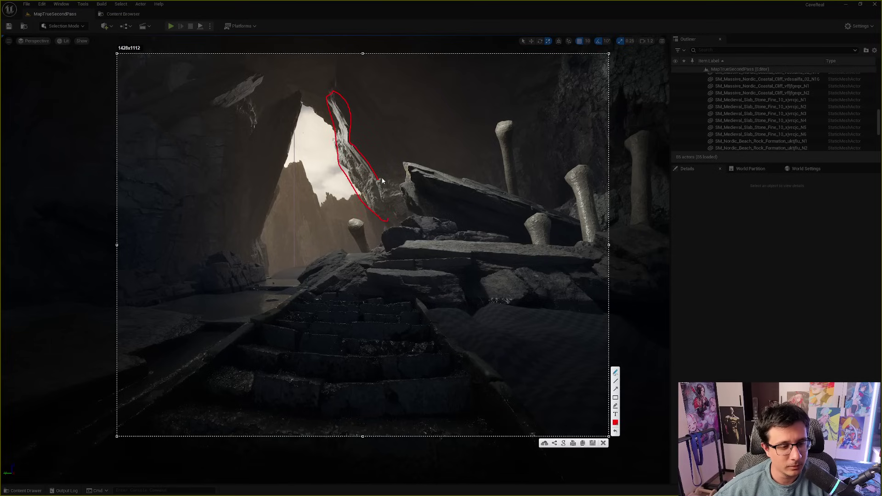
mouse_move(400, 183)
left_mouse_down()
mouse_move(405, 167)
mouse_move(553, 212)
mouse_move(463, 189)
left_mouse_up()
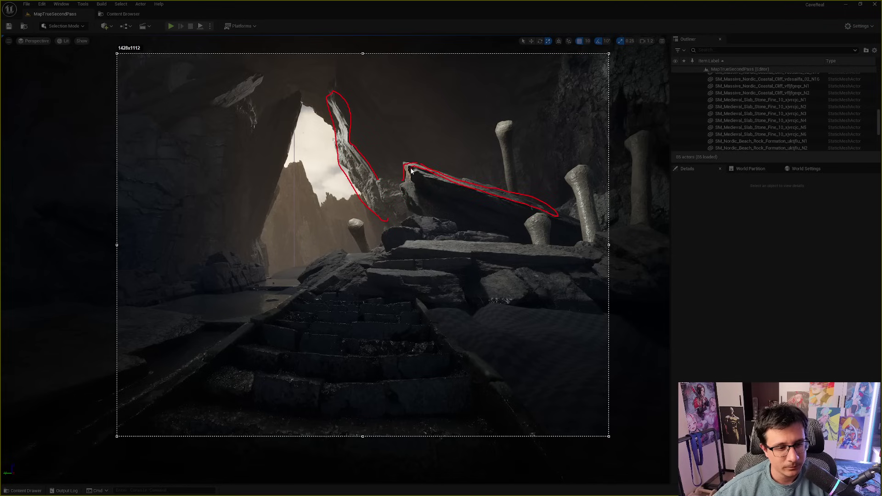
left_click_drag(405, 199, 387, 223)
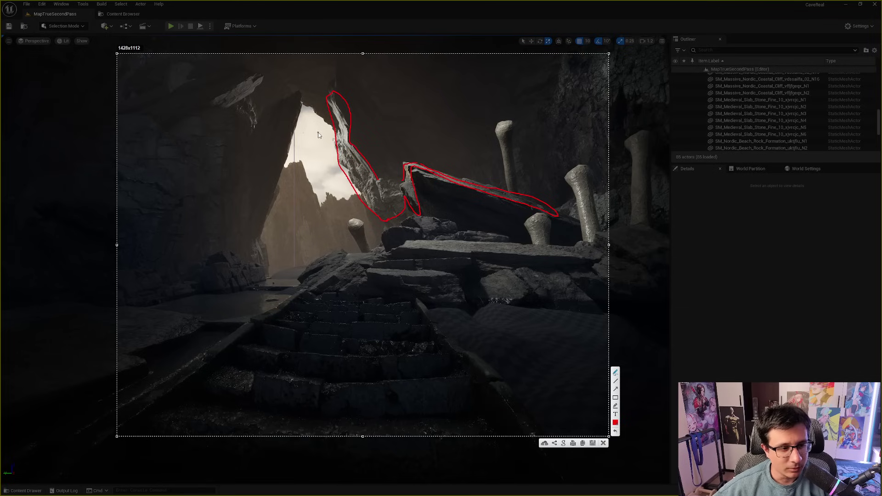
mouse_move(318, 135)
left_mouse_down()
mouse_move(367, 244)
mouse_move(369, 225)
left_mouse_up()
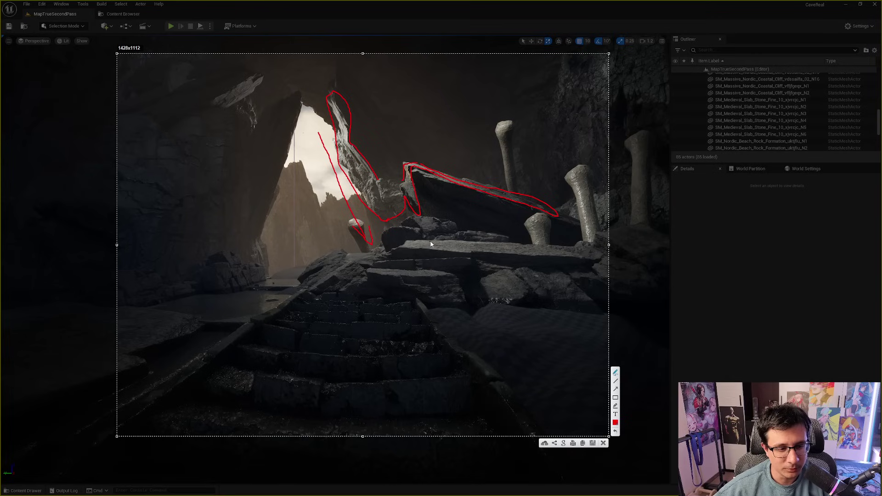
mouse_move(478, 226)
left_mouse_down()
mouse_move(404, 164)
mouse_move(340, 298)
mouse_move(498, 244)
mouse_move(413, 166)
left_mouse_up()
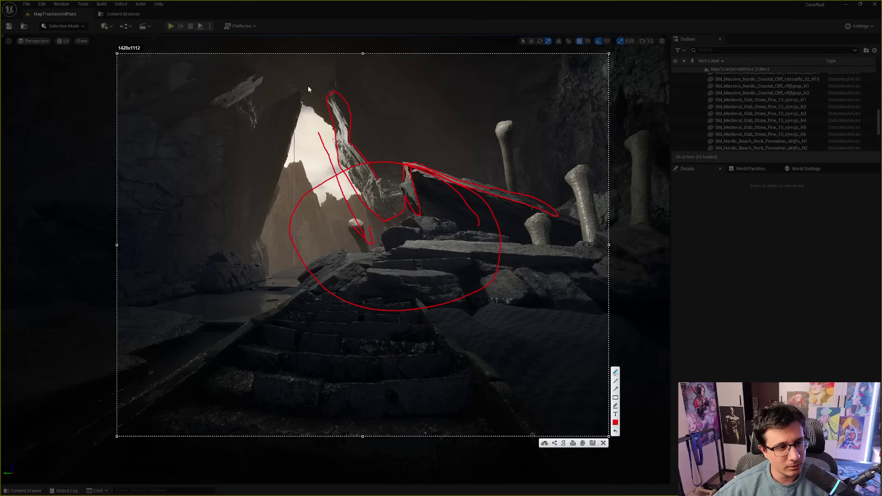
mouse_move(306, 83)
left_mouse_down()
mouse_move(281, 242)
mouse_move(148, 309)
mouse_move(123, 99)
mouse_move(300, 71)
left_mouse_up()
left_click(604, 443)
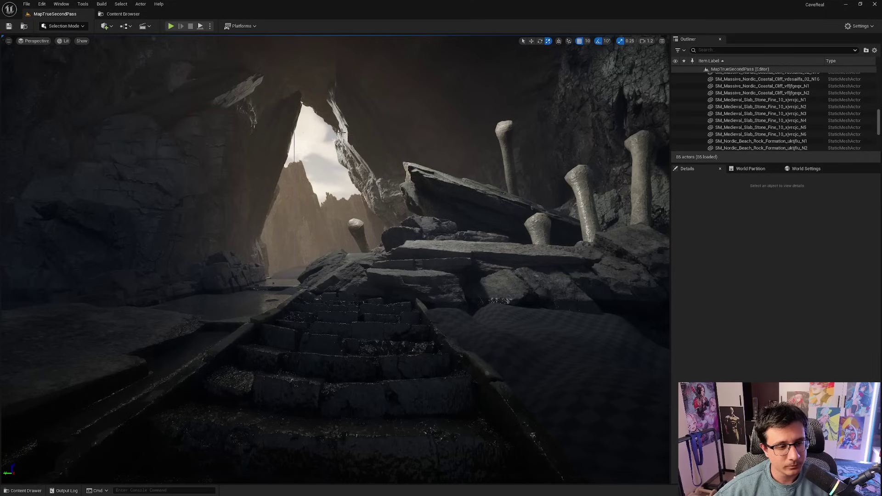
- Search the level's actors for "post" and place a new Post Process Volume near the rocks beside the stairs
left_click(708, 50)
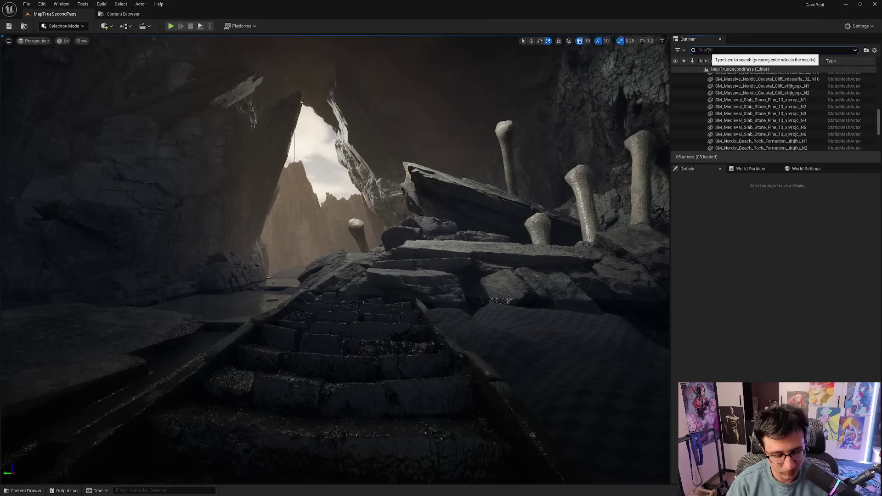
type("post")
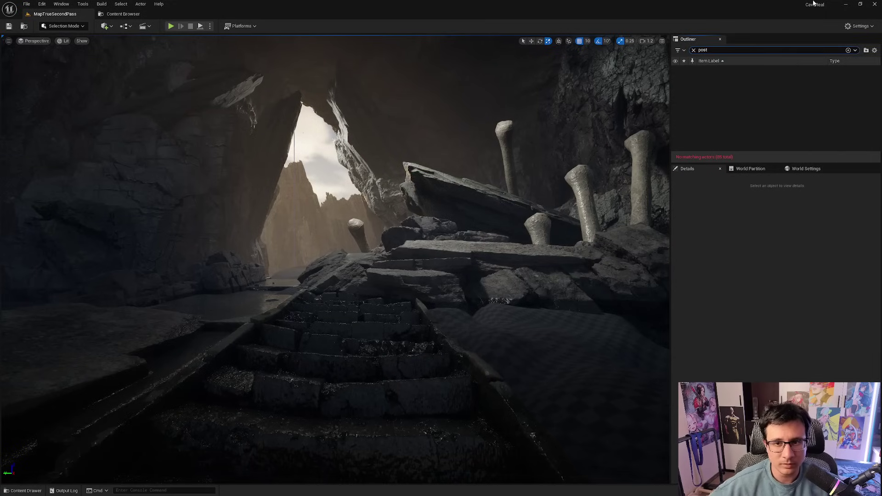
left_click(693, 50)
left_click(105, 25)
mouse_move(155, 101)
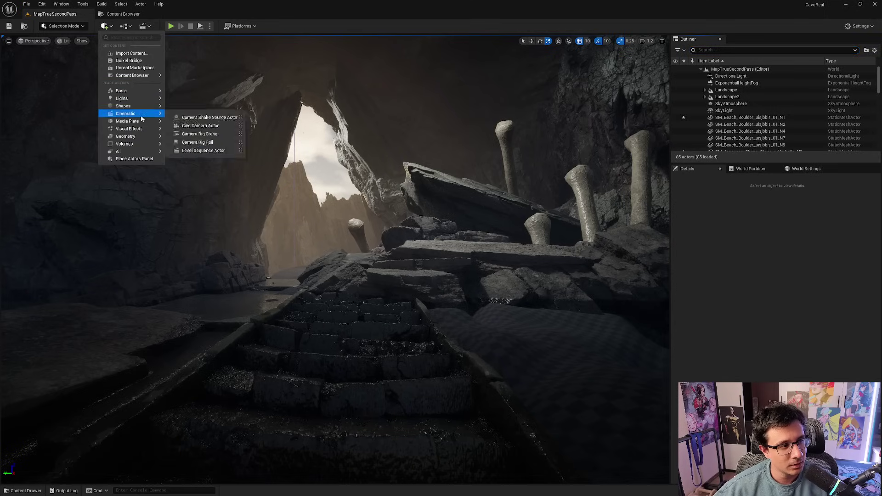
mouse_move(138, 129)
left_click_drag(186, 130, 499, 310)
- Enable Infinite Extent (Unbound) on the Post Process Volume
left_click(701, 239)
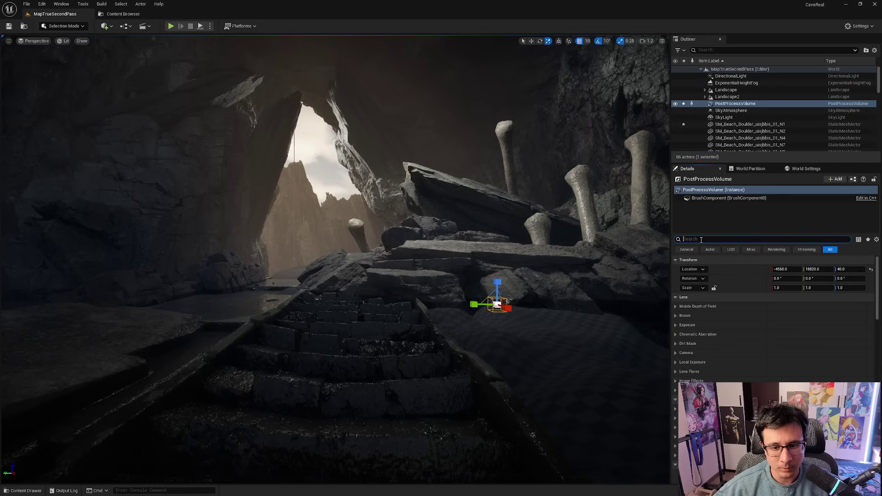
type("unb")
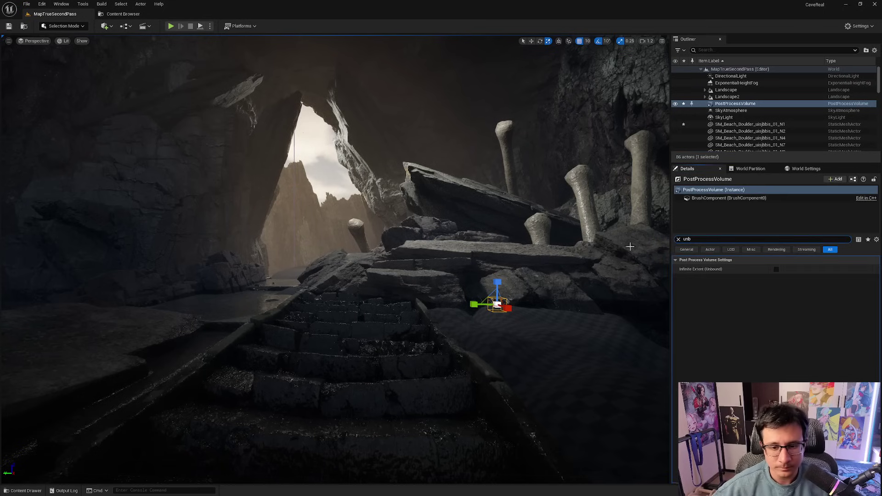
left_click(776, 270)
left_click(679, 239)
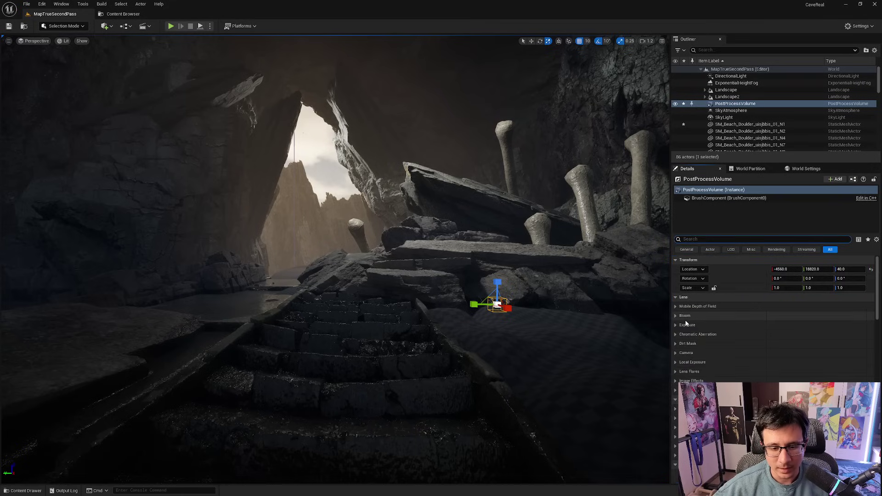
- Override the Post Process Volume's global color grading Saturation and set it to 0 for a grayscale scene
left_click(689, 238)
type("sat")
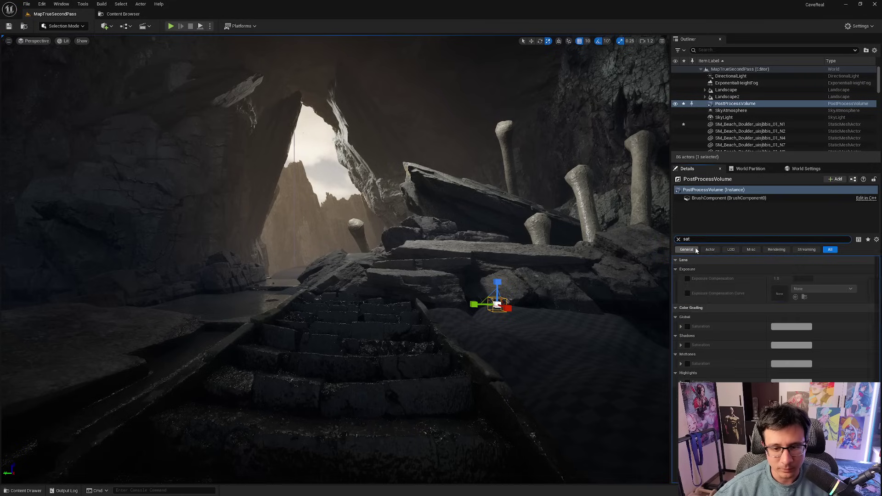
left_click(687, 327)
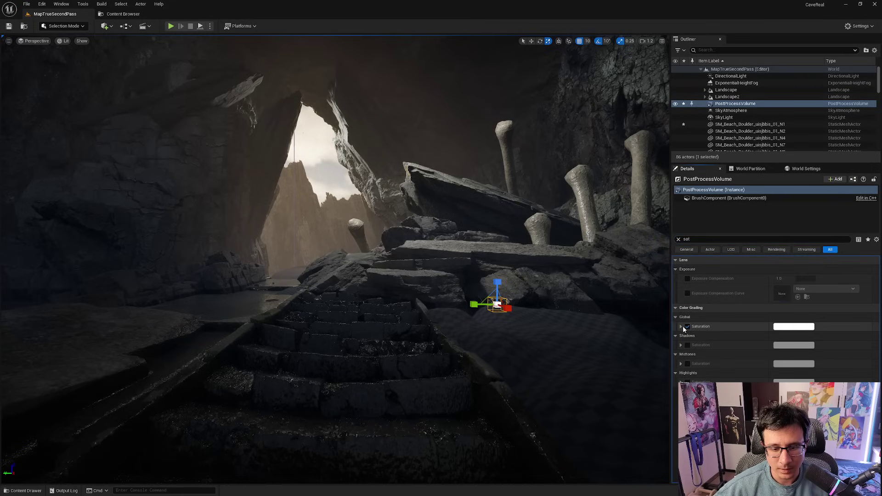
left_click(681, 327)
left_click_drag(724, 383, 695, 383)
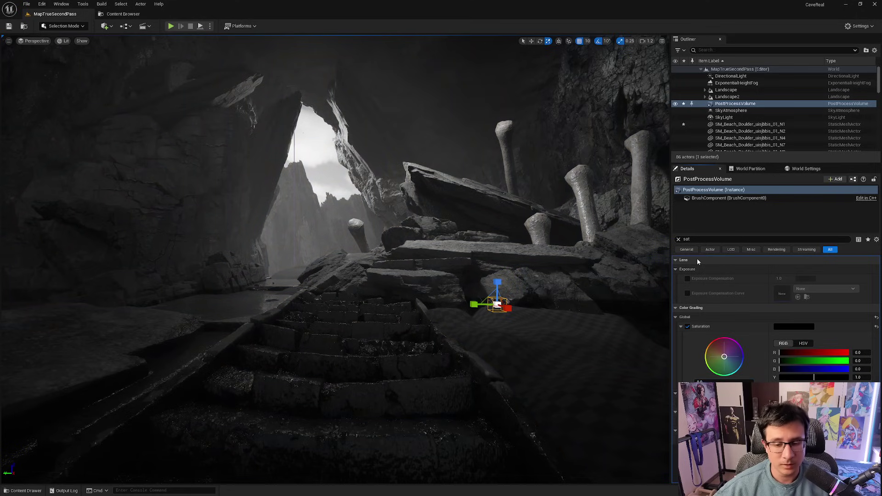
- Find the SkyLight among the level's actors, compare the scene with and without it, and leave it hidden
left_click(737, 76)
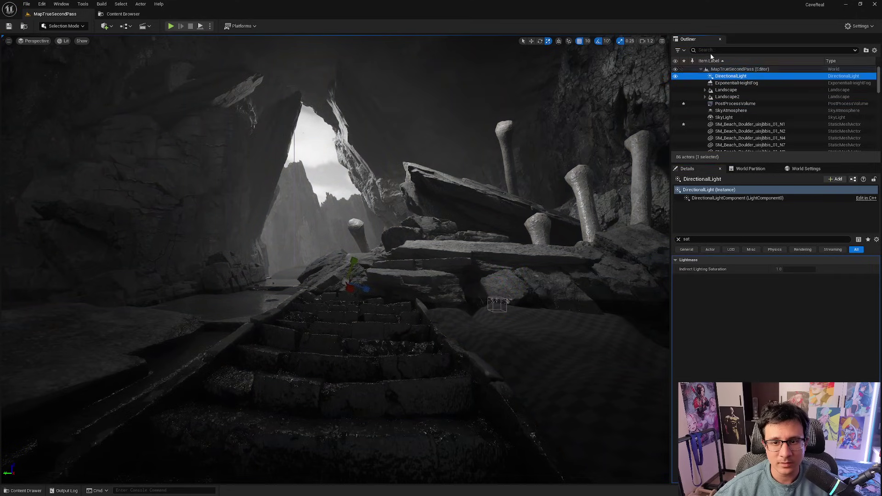
left_click(706, 49)
type("sky")
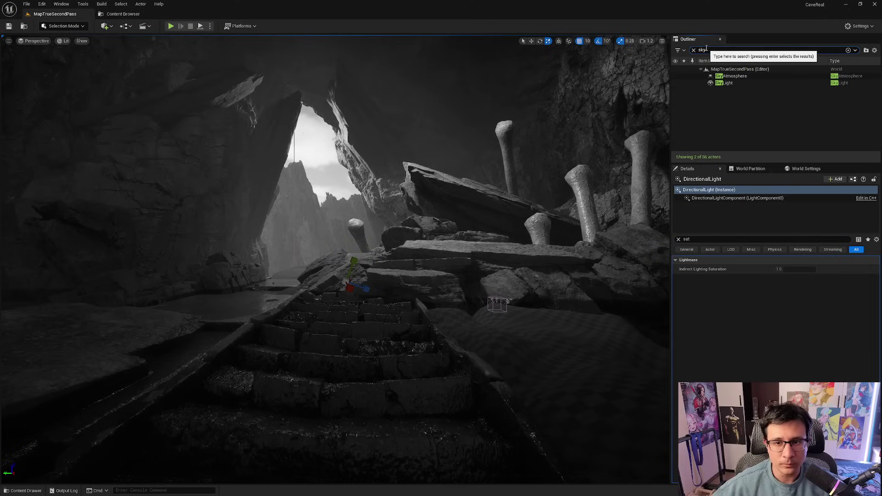
left_click(719, 84)
left_click(678, 239)
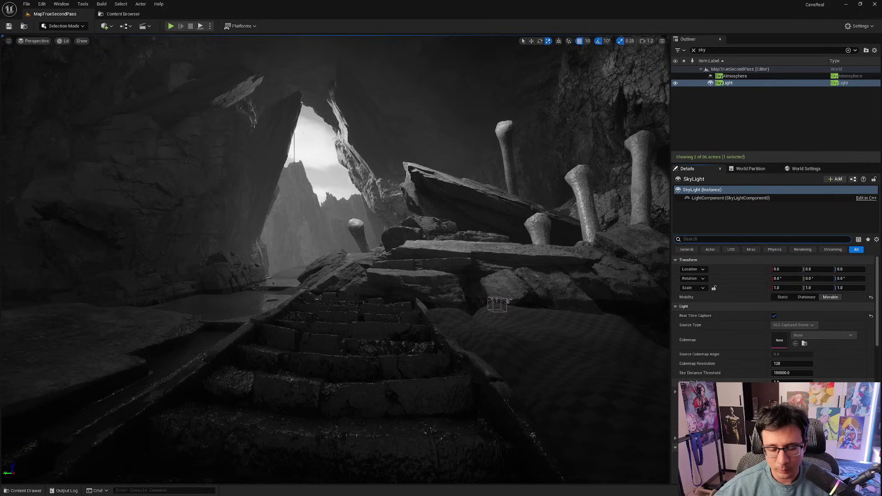
left_click(791, 383)
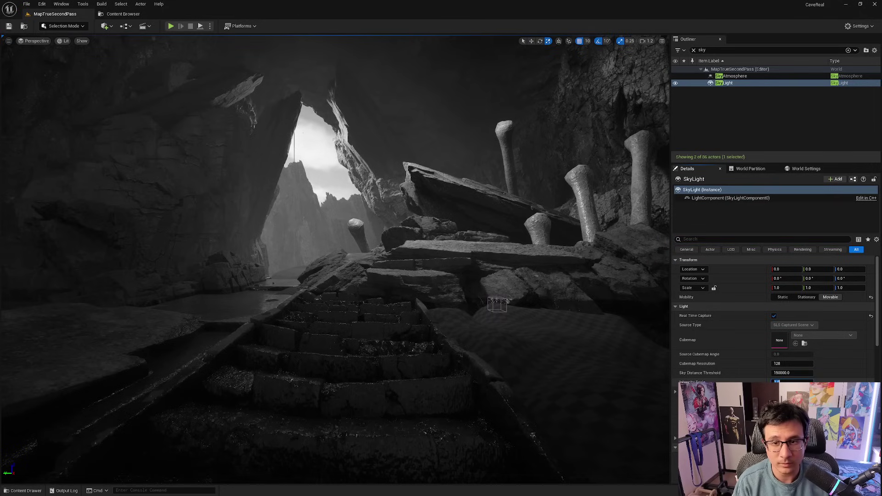
left_click(675, 84)
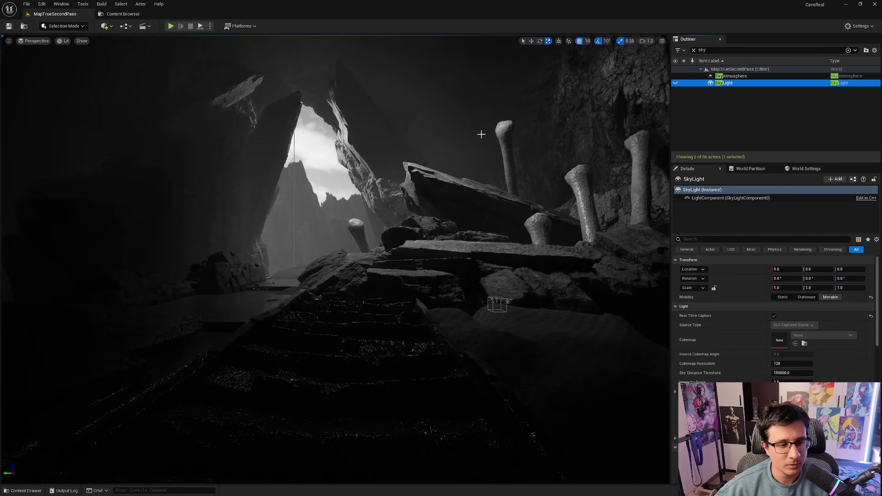
left_click(676, 84)
left_click(675, 84)
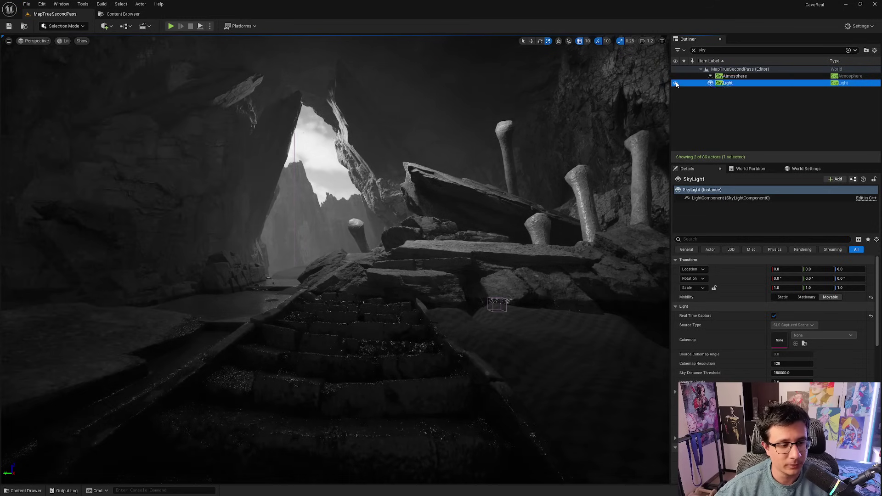
- Find and select the DirectionalLight, and open its Intensity value for editing
left_click(694, 51)
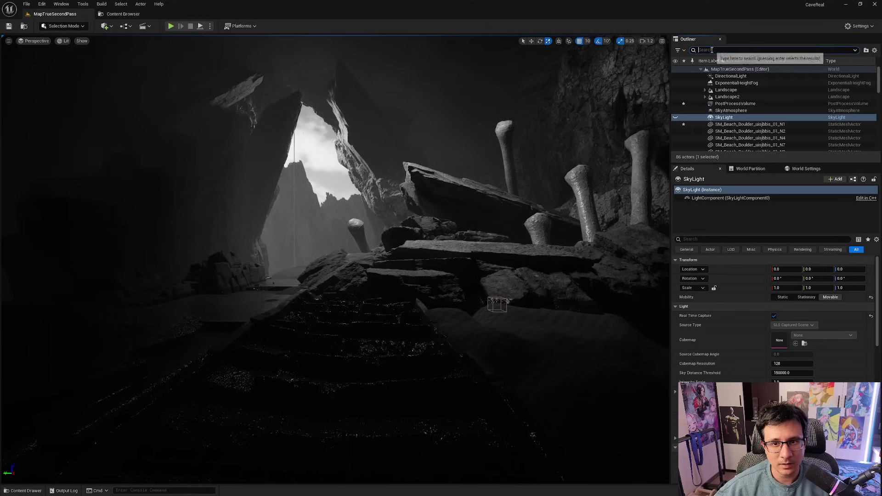
type("dire")
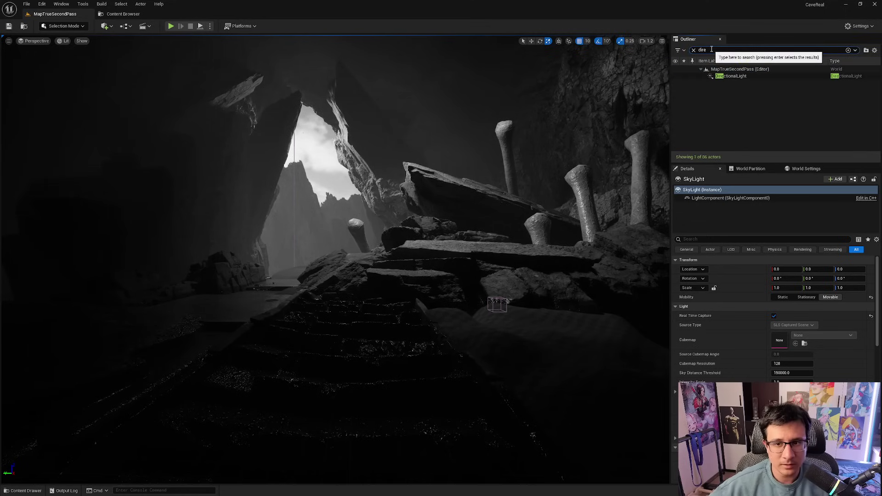
left_click(734, 76)
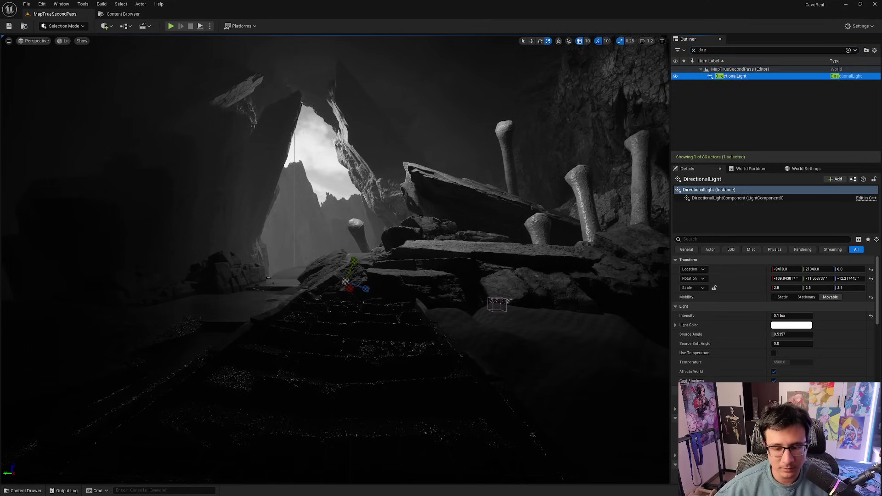
left_click(792, 316)
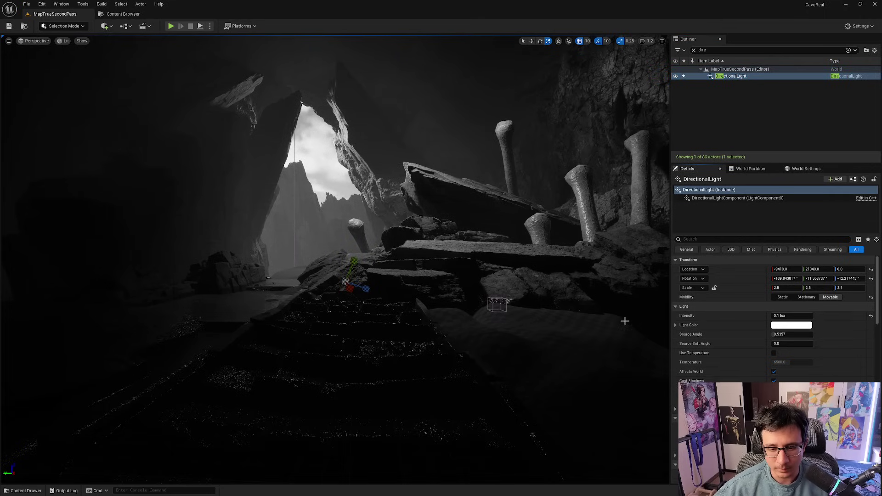
- Find the ExponentialHeightFog actor, compare the scene with and without it, and leave it hidden
left_click(694, 50)
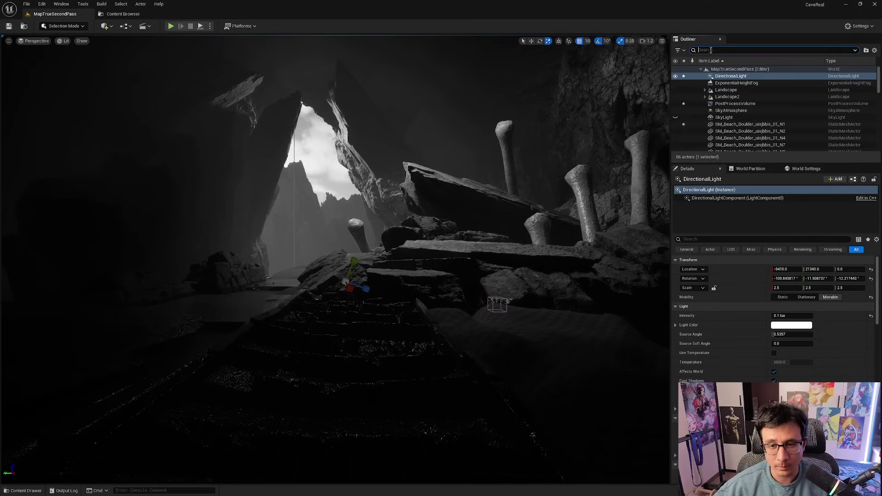
type("fog")
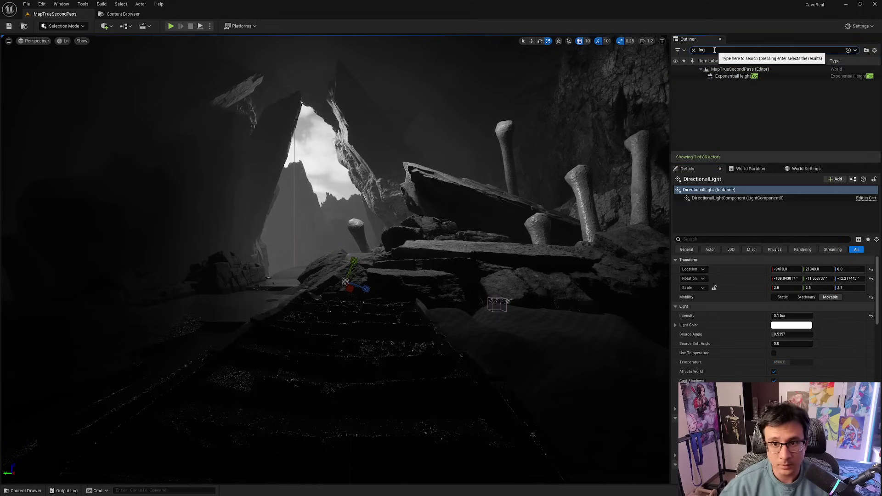
left_click(676, 77)
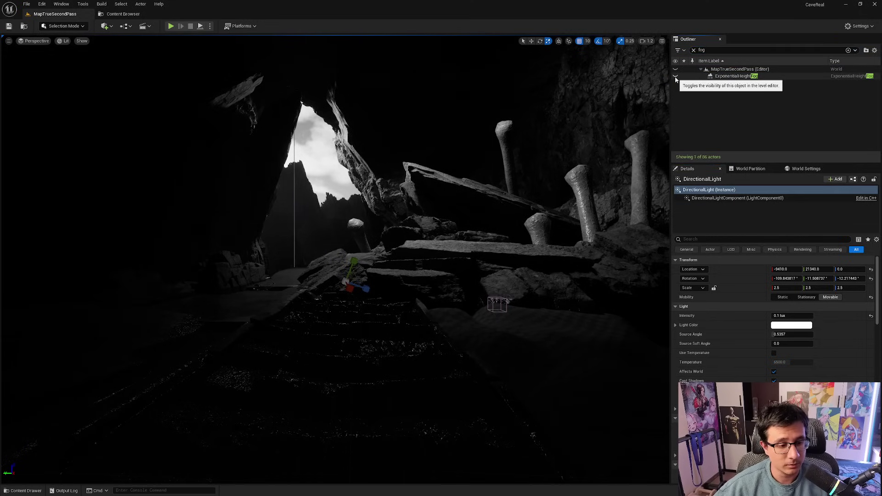
left_click(675, 76)
left_click(675, 77)
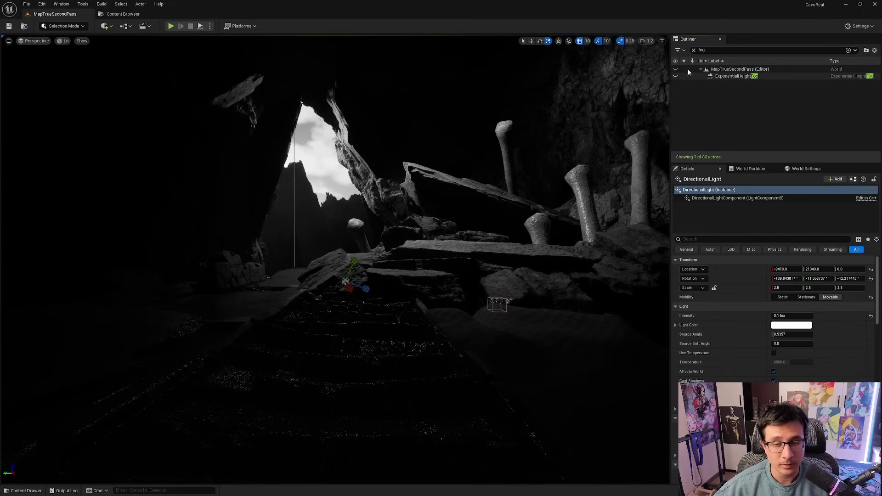
- Find the SkyAtmosphere actor by searching for "sky" and hide it
left_click(695, 50)
type("sky")
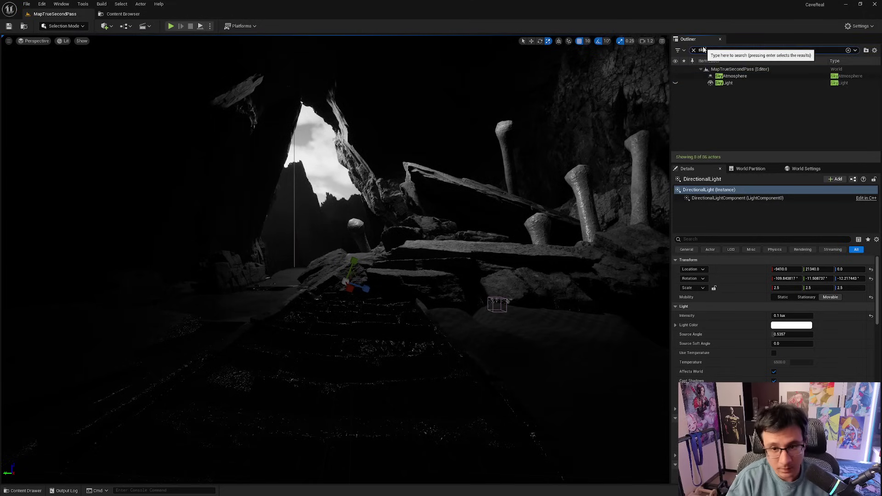
left_click(675, 76)
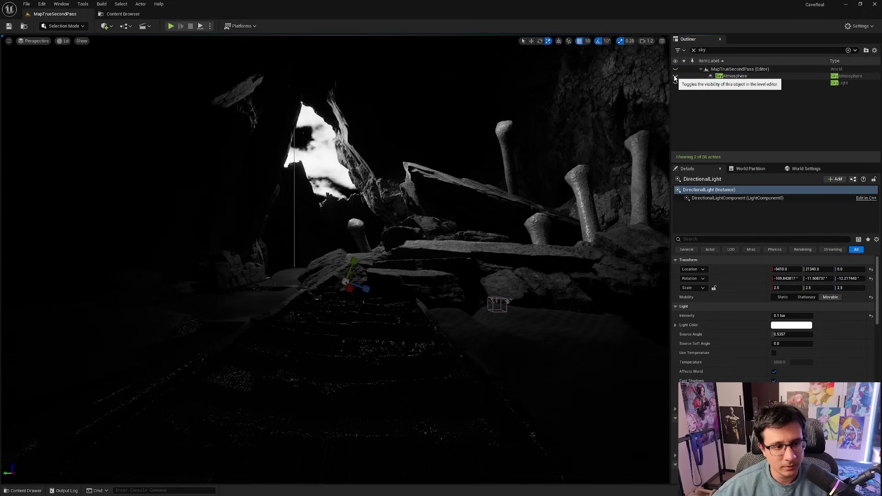
- Compare the scene with and without the SkyAtmosphere, leave it visible, and clear the actor search
left_click(675, 76)
left_click(675, 76)
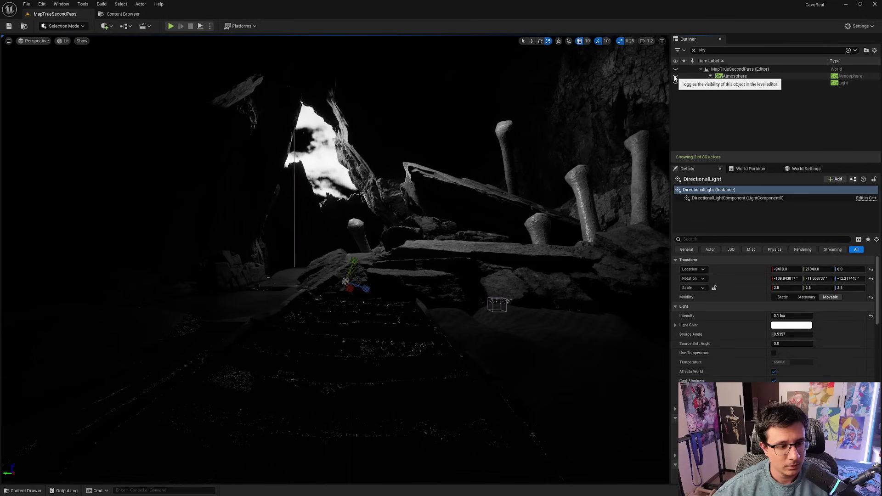
left_click(675, 77)
left_click(693, 50)
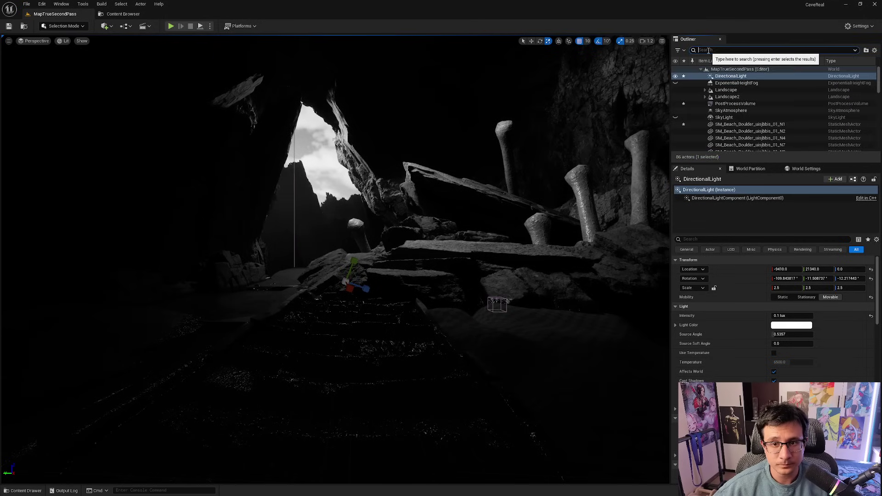
- Find the DirectionalLight by searching for "dire" and try its Intensity at 50 and at 500 lux
type("dire")
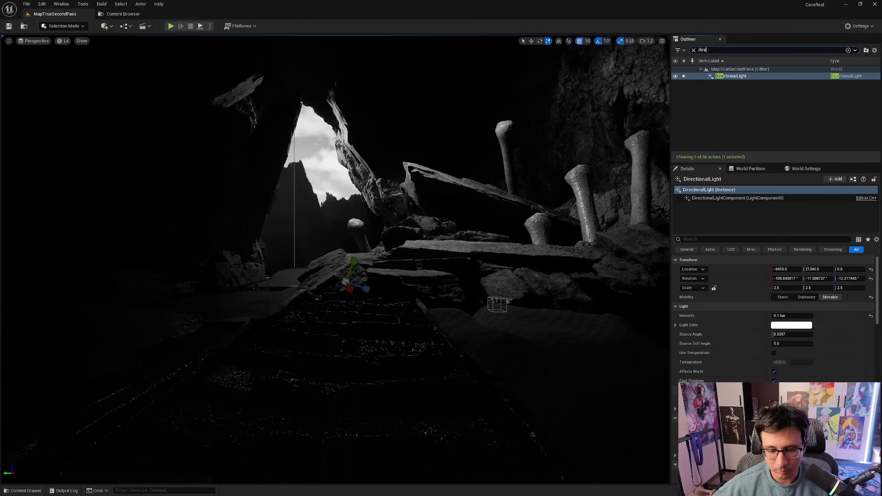
left_click(801, 316)
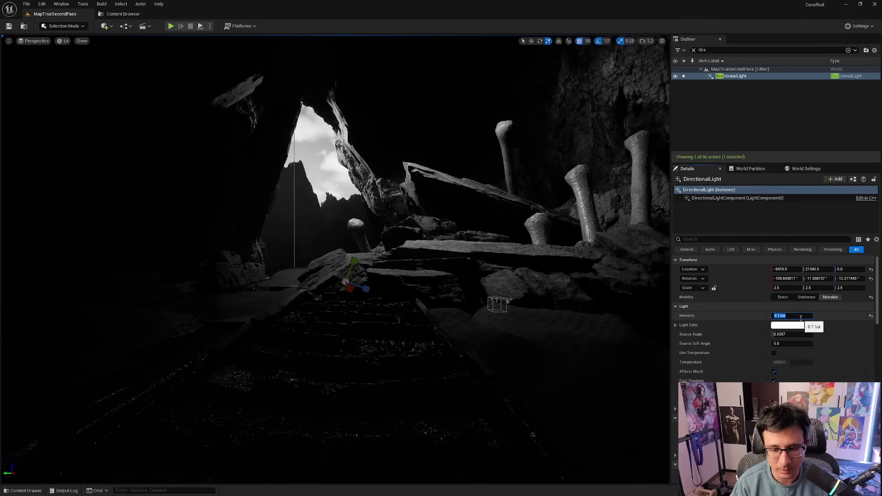
type("10")
key("Return")
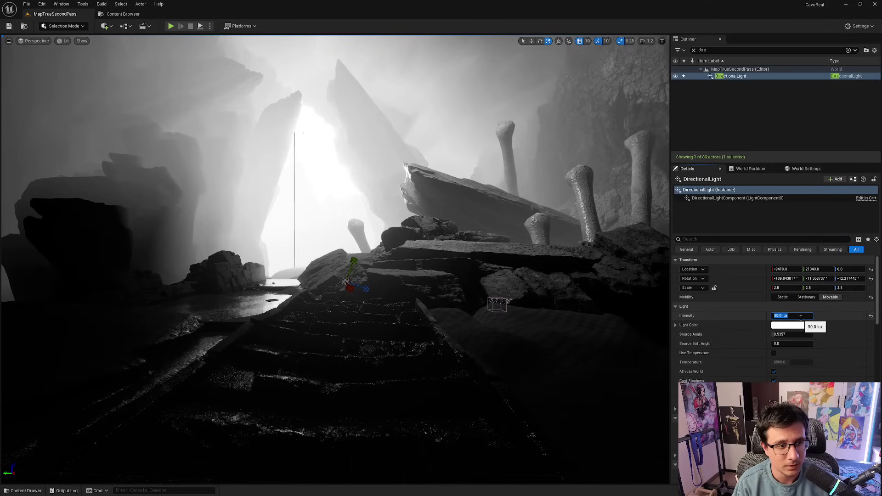
type("500")
key("Return")
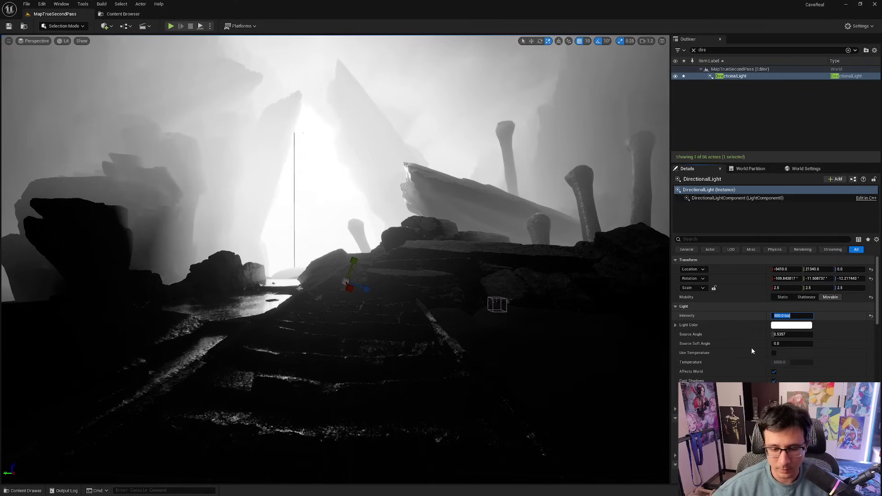
- Look through the DirectionalLight's other properties and set its Intensity to 10 lux
scroll(786, 382, "down", 1)
scroll(786, 381, "down", 4)
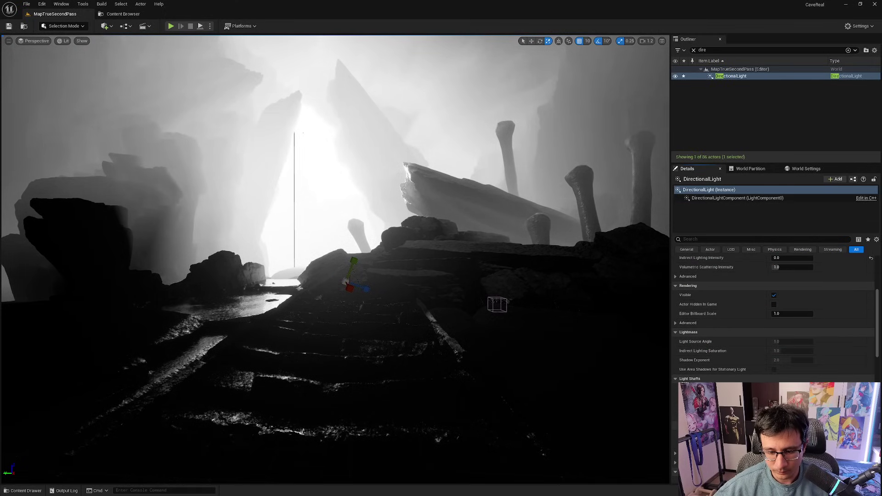
scroll(785, 322, "up", 5)
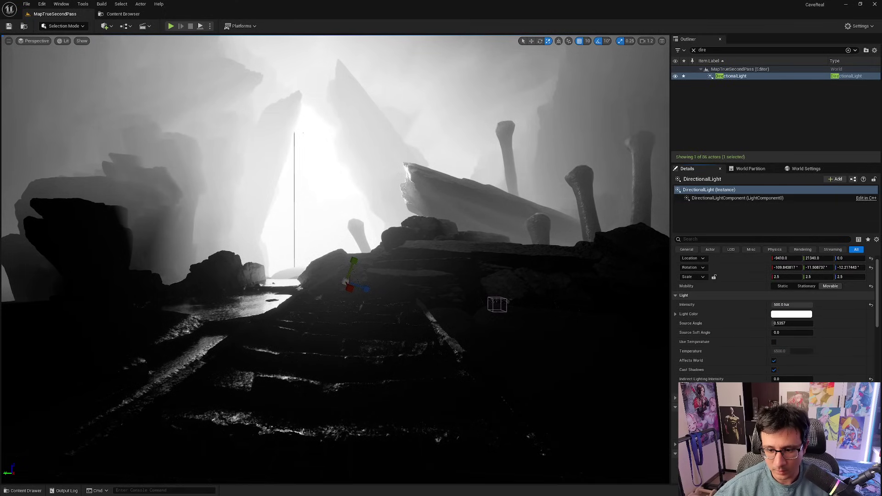
left_click(791, 305)
type("10")
key("Return")
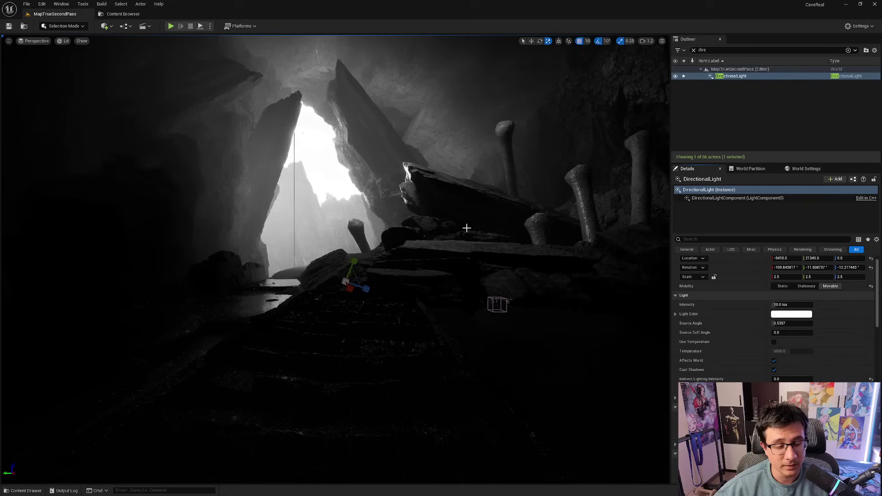
- Compare the cave with and without the DirectionalLight's intensity changes, and leave those changes undone
left_click(806, 304)
right_click_drag(551, 258, 558, 260)
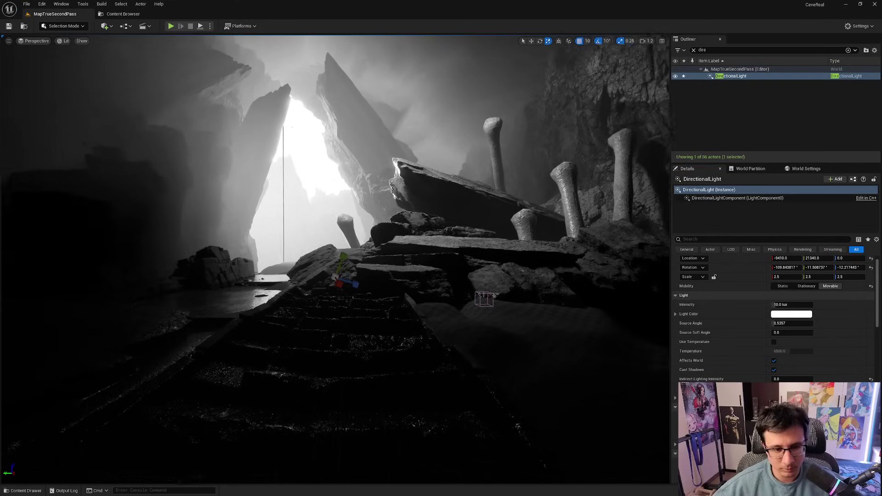
right_click_drag(548, 311, 533, 314)
key("ctrl+z")
key("ctrl+y")
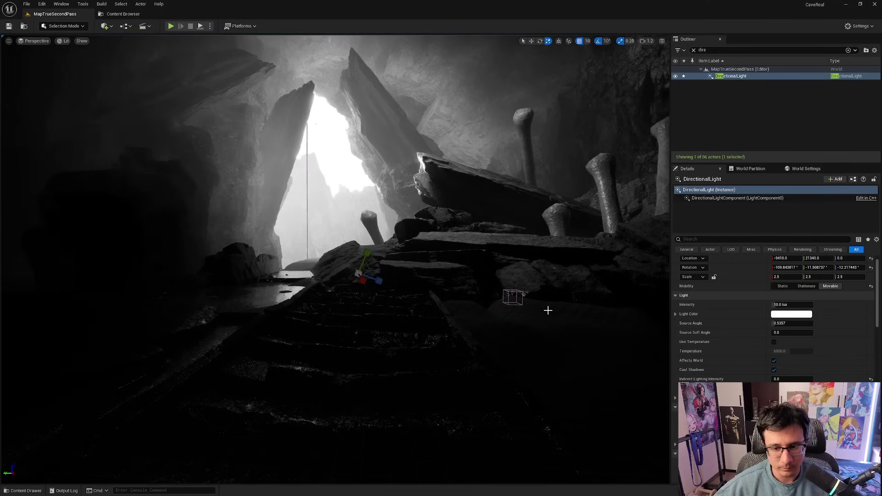
key("ctrl+z")
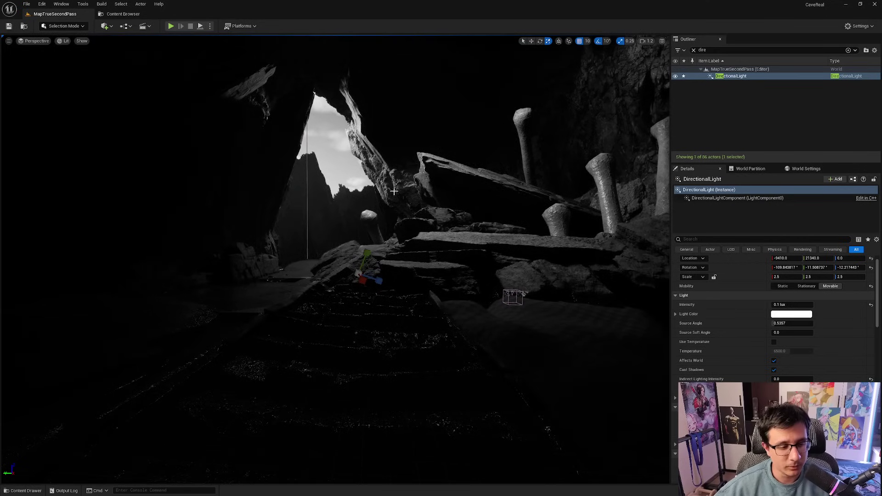
- Frame the cave opening, stairs and bones, then capture the viewport area and copy the screenshot
right_click_drag(461, 212, 448, 206)
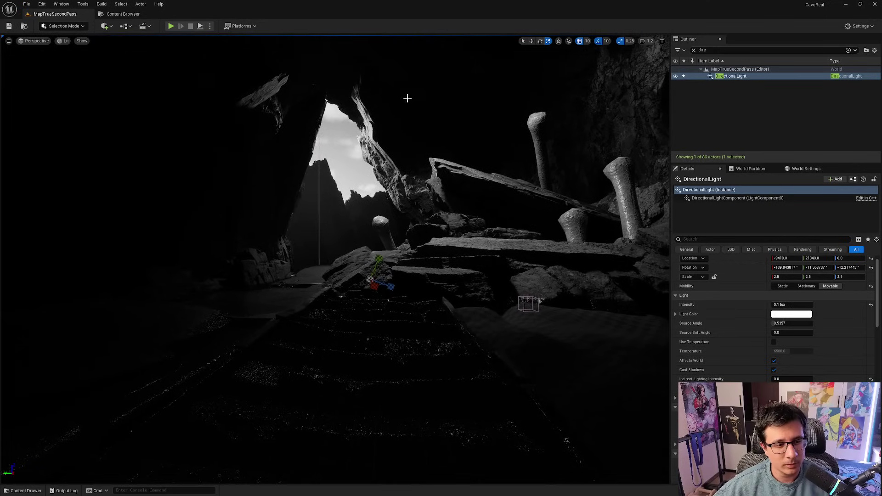
key("Print")
left_click_drag(27, 39, 665, 464)
key("ctrl+c")
- Select the PostProcessVolume by searching for "post" and raise its global Color Grading Contrast, filtering the properties with "cont"
left_click(694, 50)
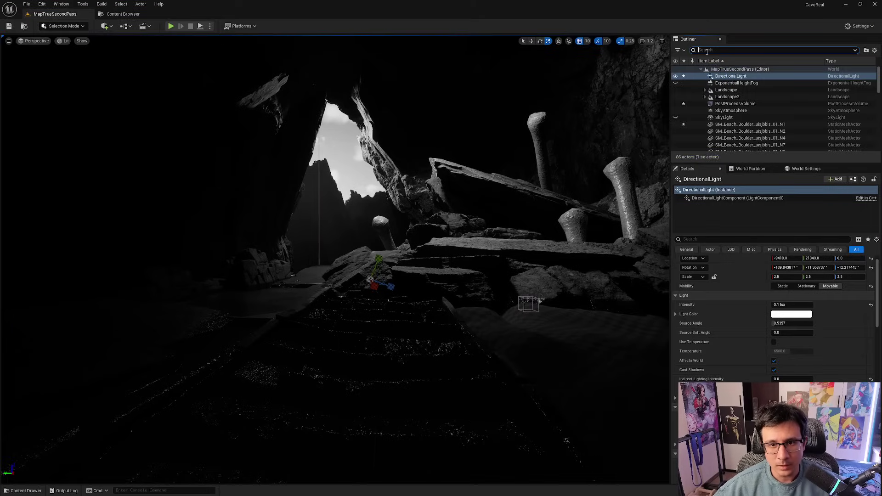
type("post")
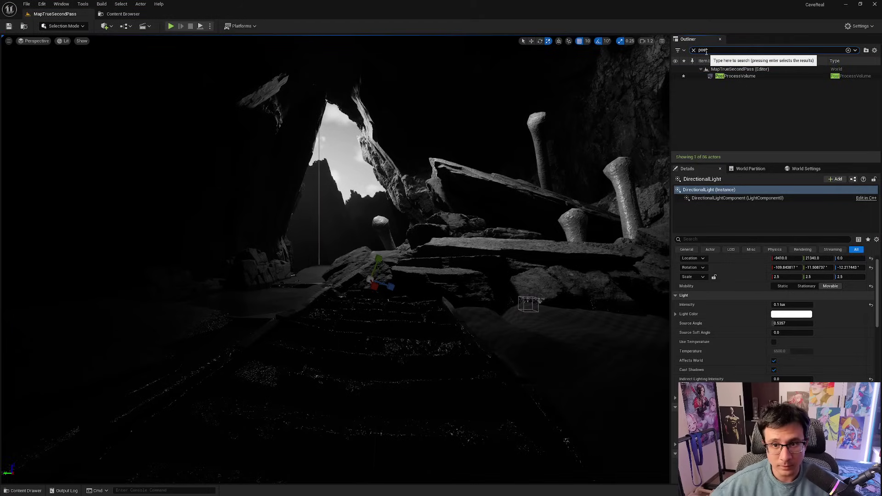
left_click(735, 77)
left_click(706, 239)
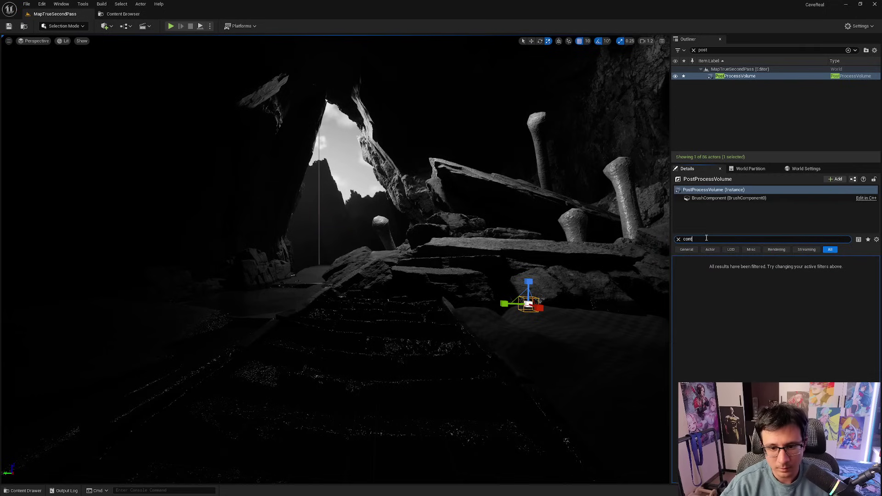
left_click(681, 356)
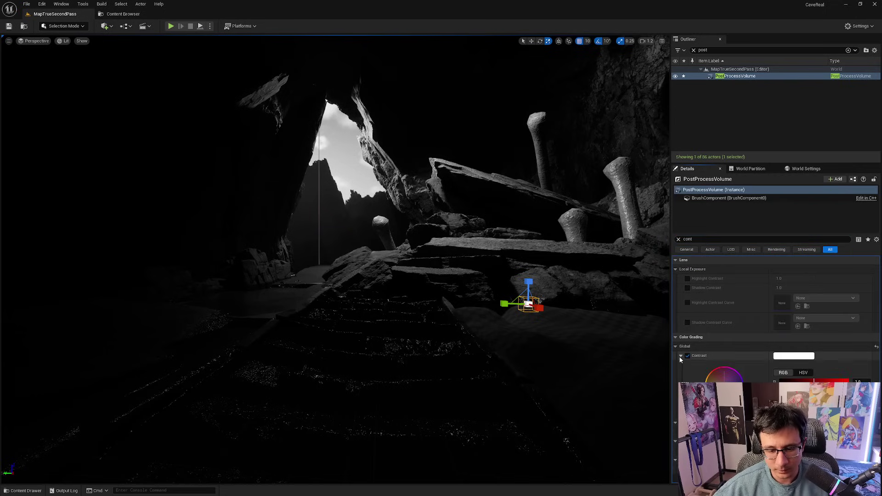
left_click_drag(724, 411, 753, 412)
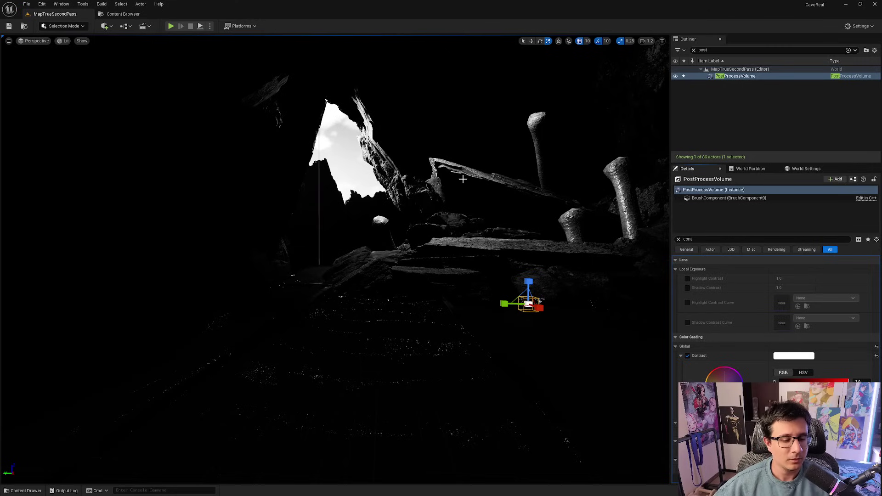
- Reframe the cave in Game View, show the viewport full screen, and start a screenshot of the whole screen
right_click_drag(452, 152, 484, 157)
key("g")
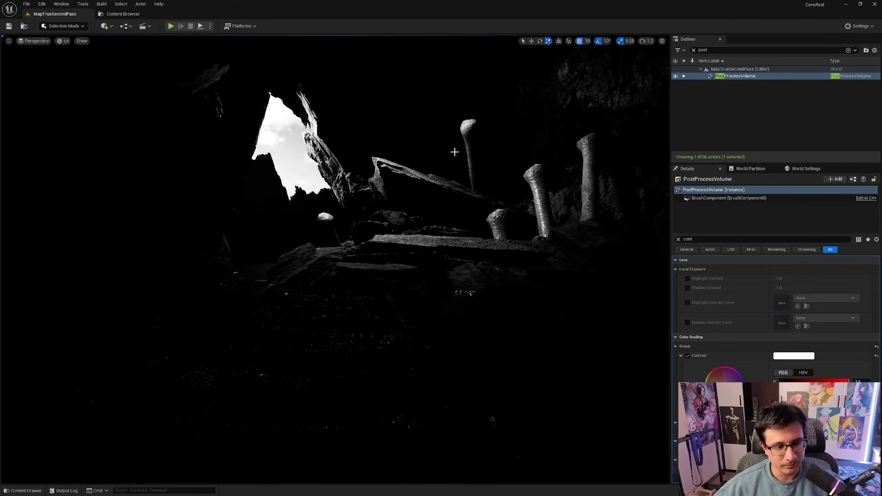
key("F11")
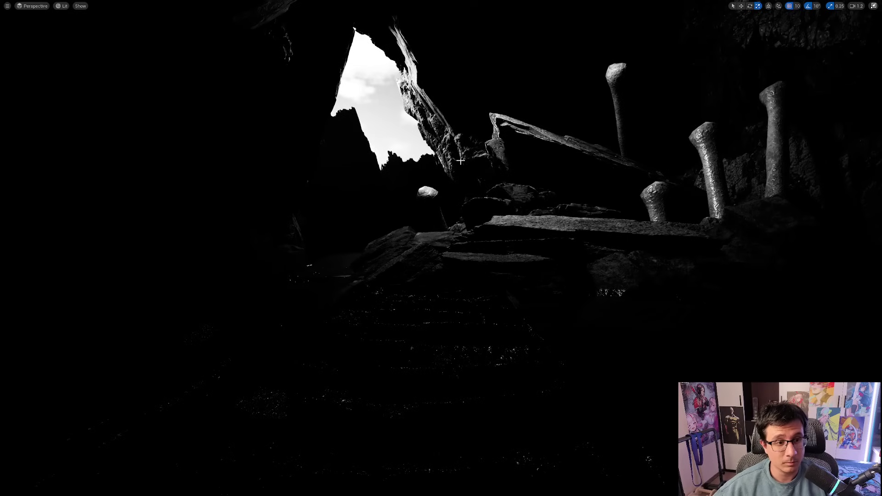
key("Print")
left_click_drag(0, 0, 881, 495)
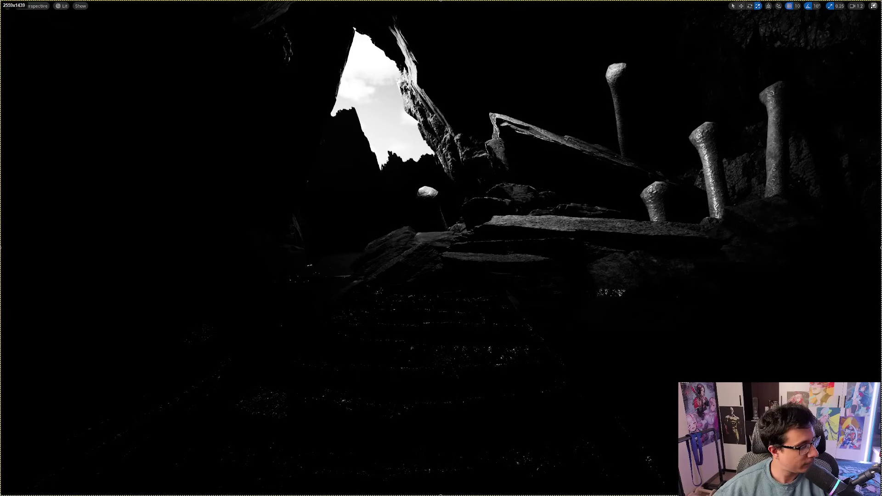
- Outline the bright opening, lit rock edges and large dark area in red, then discard the screenshot and leave full screen
mouse_move(431, 158)
left_mouse_down()
mouse_move(397, 83)
mouse_move(342, 74)
mouse_move(452, 170)
left_mouse_up()
mouse_move(457, 125)
left_mouse_down()
mouse_move(398, 19)
mouse_move(482, 193)
left_mouse_up()
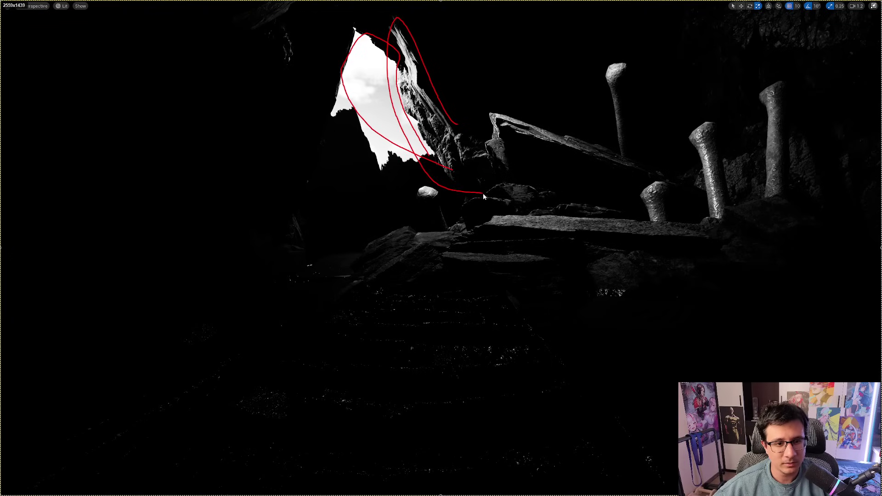
mouse_move(522, 168)
left_mouse_down()
mouse_move(492, 105)
mouse_move(631, 191)
mouse_move(669, 227)
left_mouse_up()
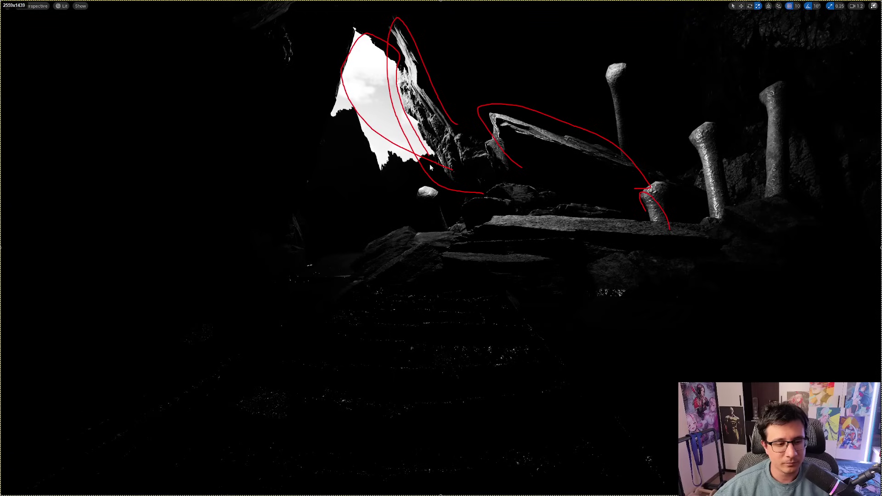
mouse_move(528, 234)
left_mouse_down()
mouse_move(334, 45)
mouse_move(95, 20)
mouse_move(85, 494)
mouse_move(678, 486)
left_mouse_up()
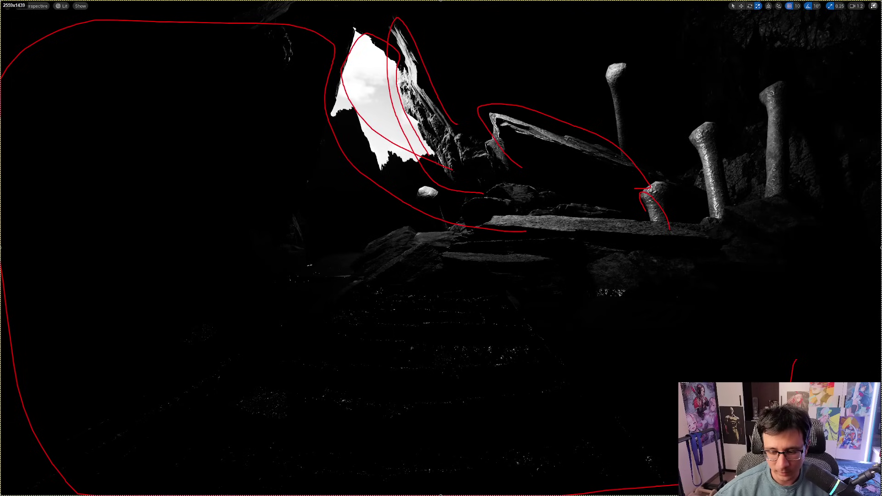
key("Escape")
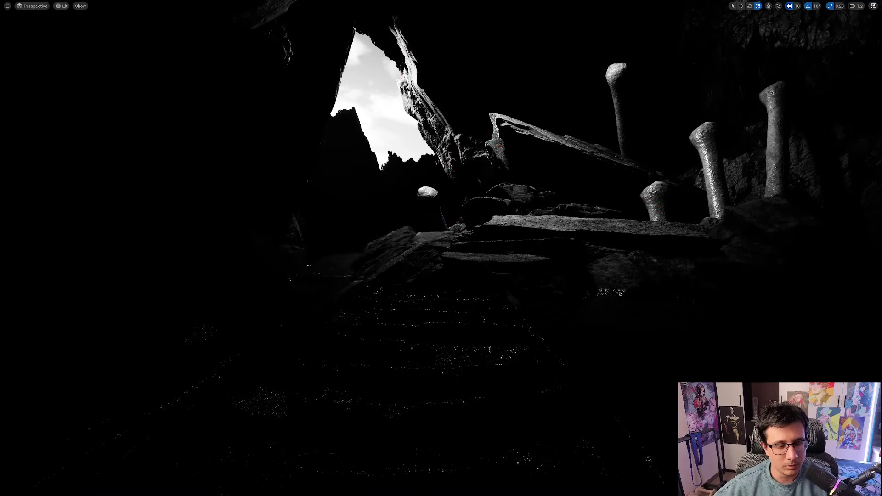
key("F11")
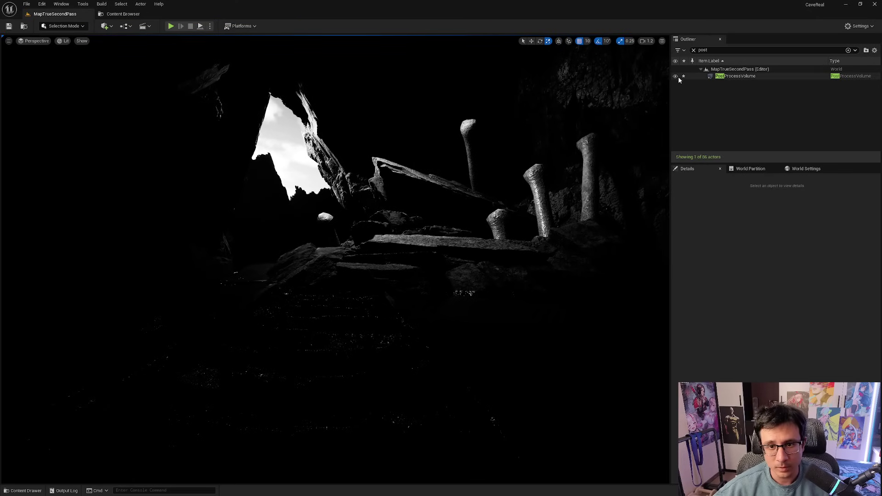
- Hide the PostProcessVolume, then select the DirectionalLight and clear the property filter
left_click(676, 77)
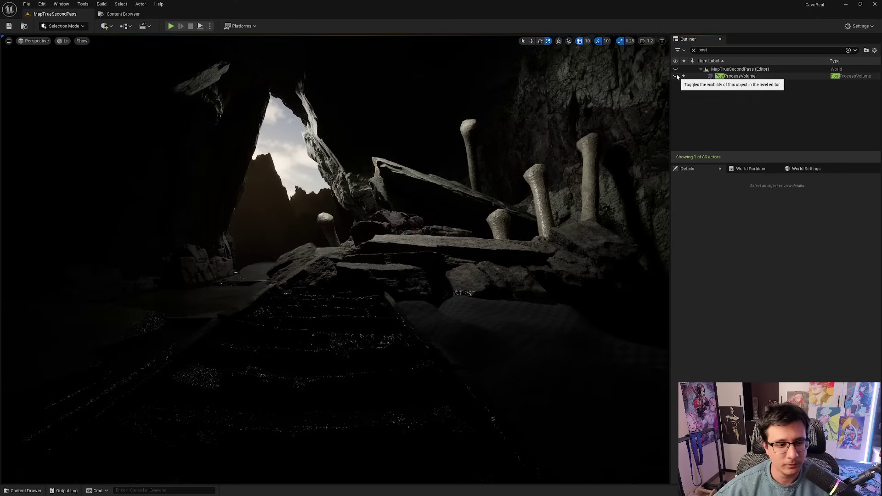
left_click(693, 50)
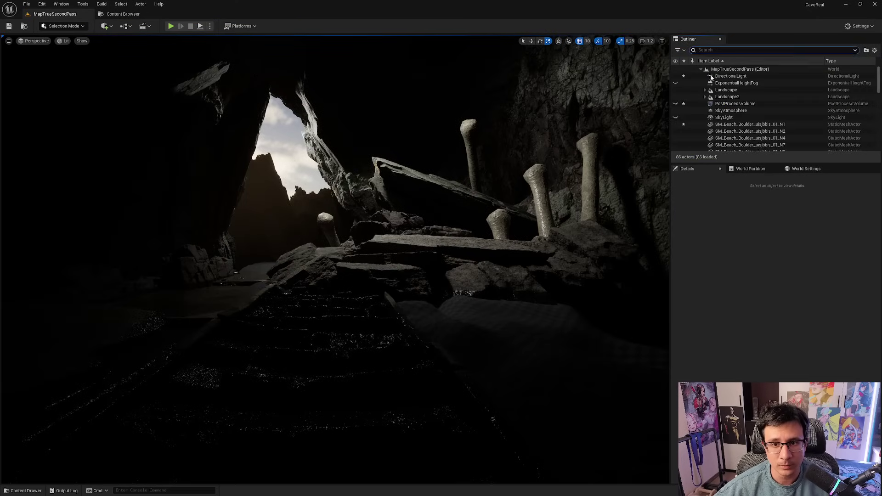
left_click(726, 76)
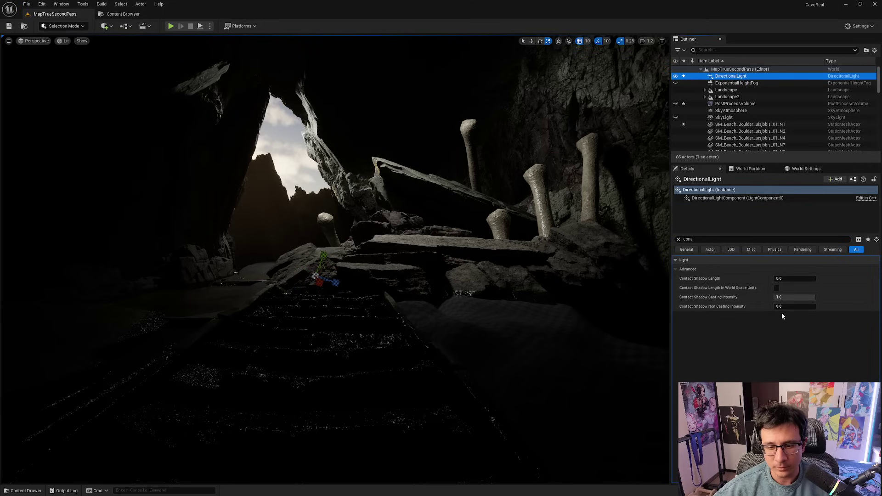
left_click(678, 240)
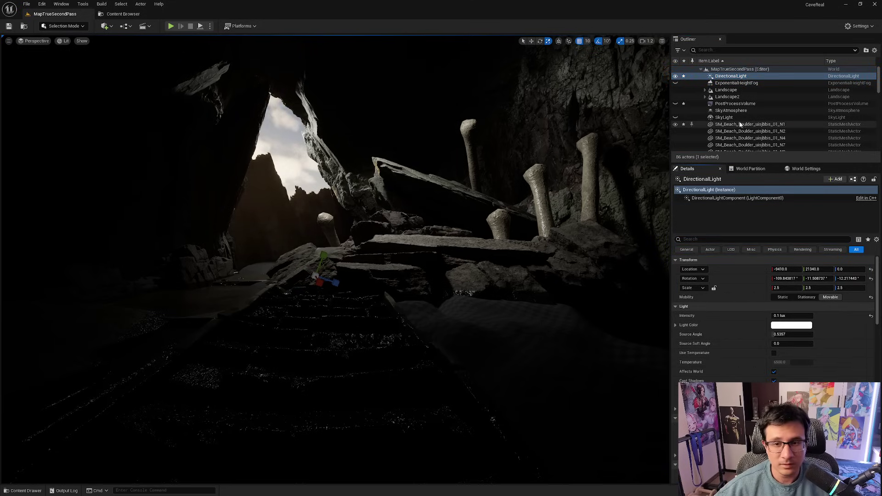
- Make the ExponentialHeightFog and the SkyLight visible again, and deselect the DirectionalLight
left_click(676, 83)
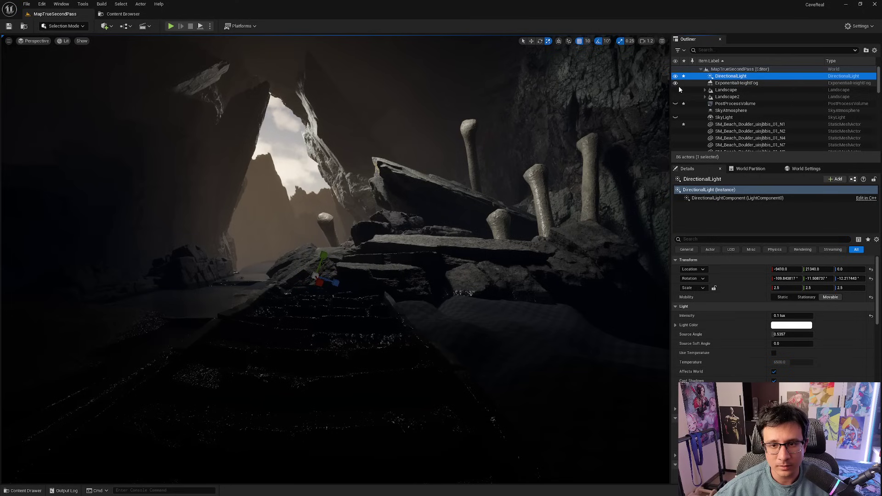
left_click(675, 117)
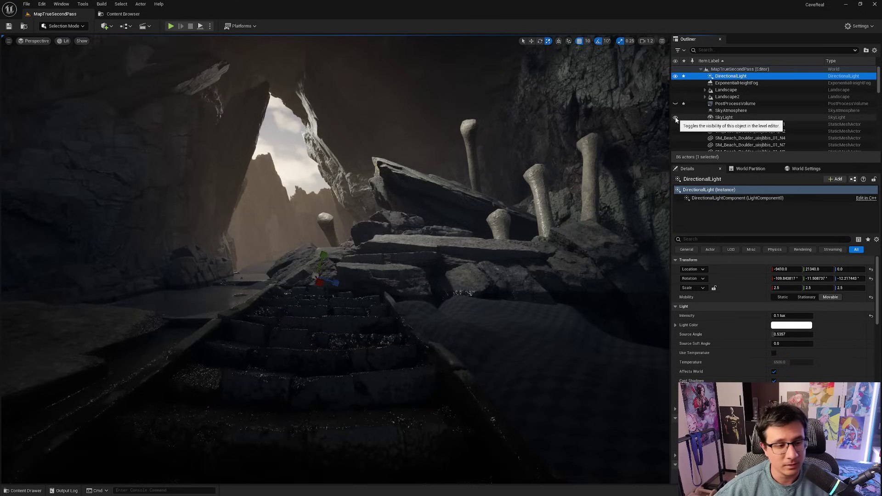
left_click(260, 203)
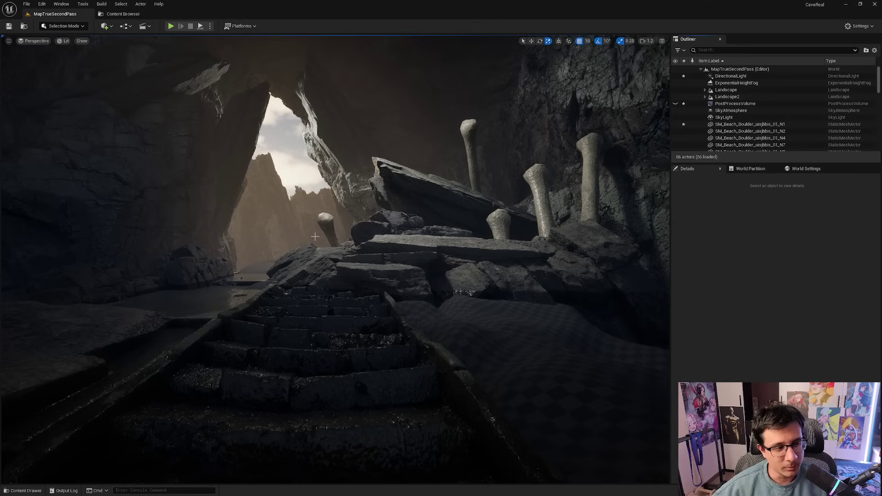
- Select the tall boulder SM_Beach_Boulder_uisjbbis_01_N1 beside the cave opening and hide it
left_click(252, 125)
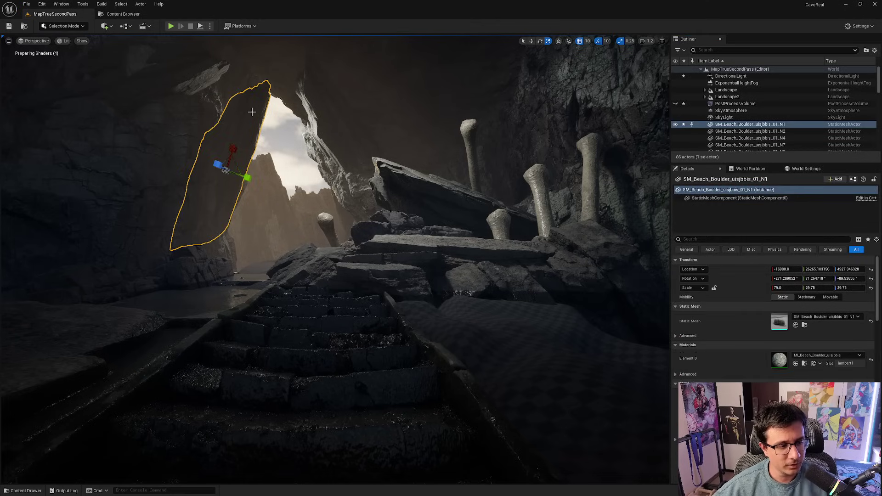
key("Delete")
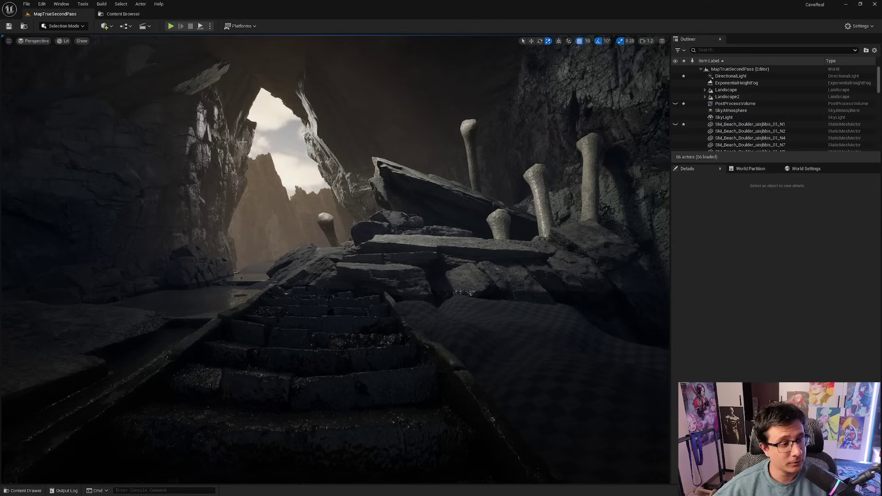
- Show all hidden actors again and delete the PostProcessVolume from the level
key("ctrl+h")
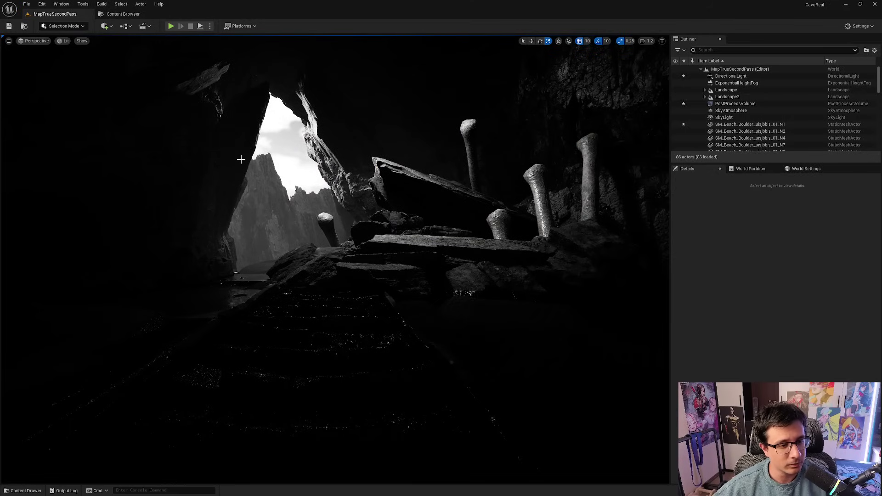
left_click(729, 105)
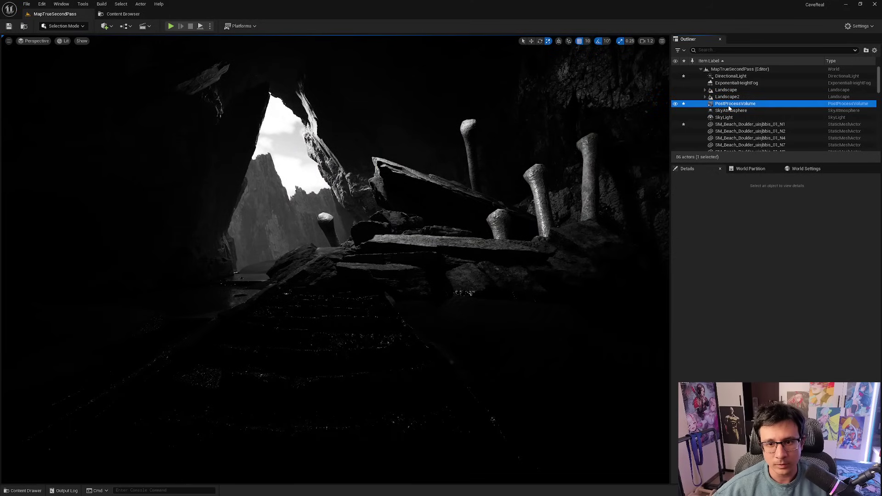
key("Delete")
- Hide the tall boulder SM_Beach_Boulder_uisjbbis_01_N1 beside the opening and the cliff SM_Massive_Nordic_Coastal_Cliff_vdssailfa_02_N6 behind it
left_click(231, 166)
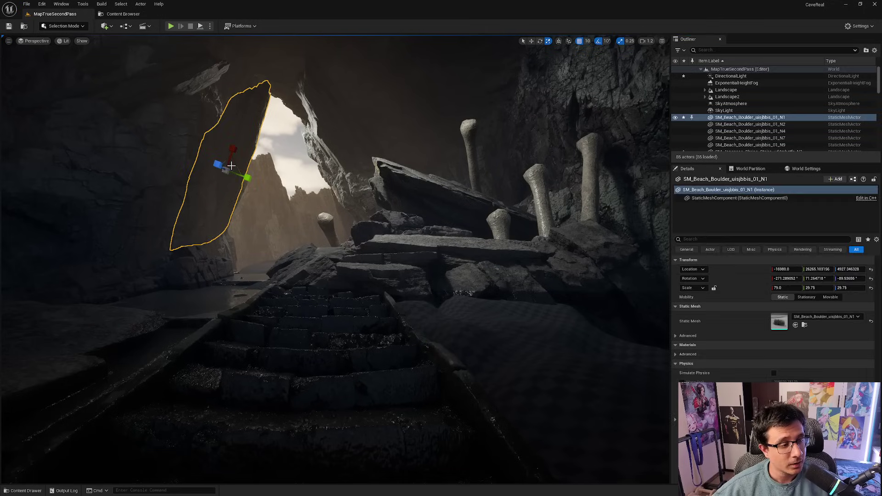
key("h")
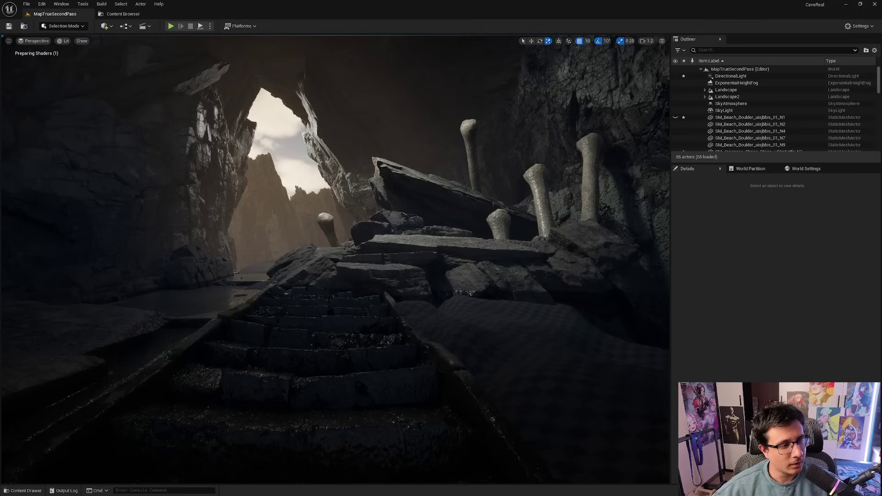
left_click(222, 157)
left_click(236, 153)
key("h")
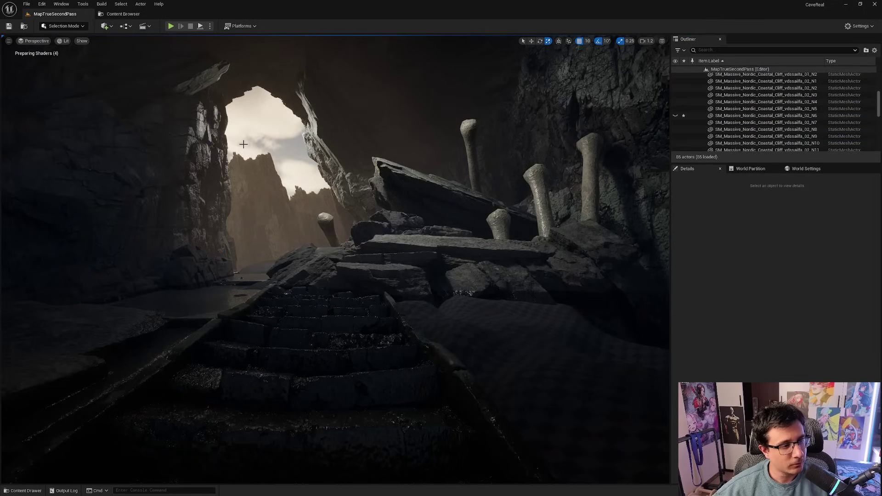
- Select the tall boulder beside the opening, outline it in red on a screenshot of the cave mouth, and discard the screenshot
left_click(252, 114)
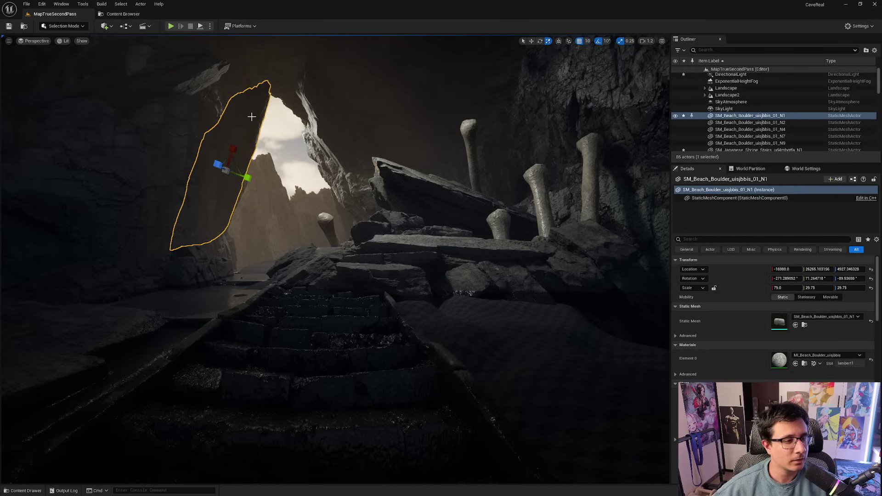
key("w")
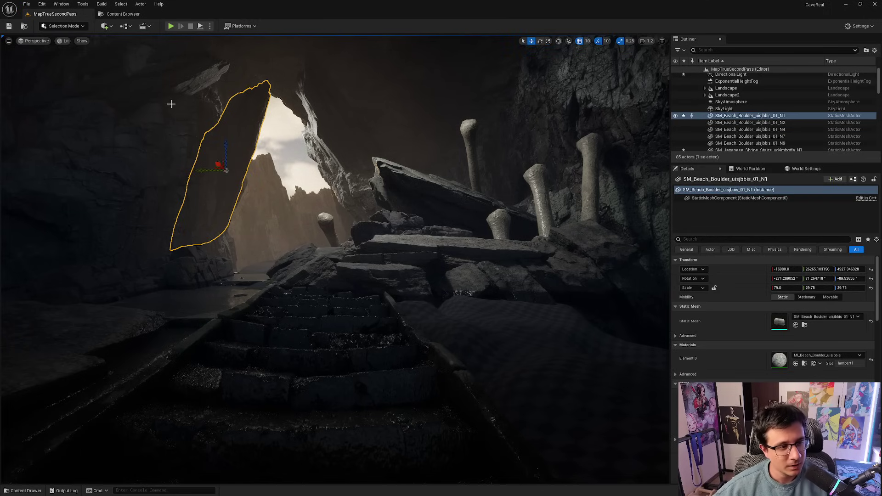
key("Print")
left_click_drag(128, 57, 483, 322)
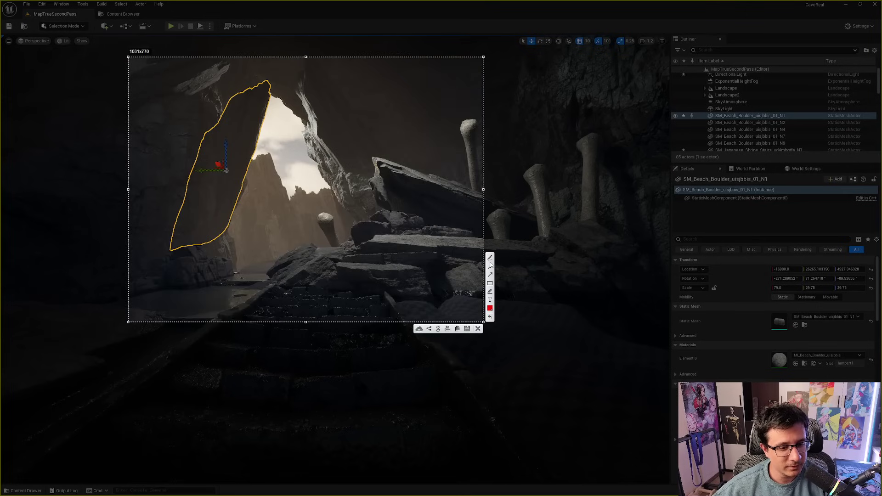
left_click(490, 264)
left_click_drag(270, 83, 230, 232)
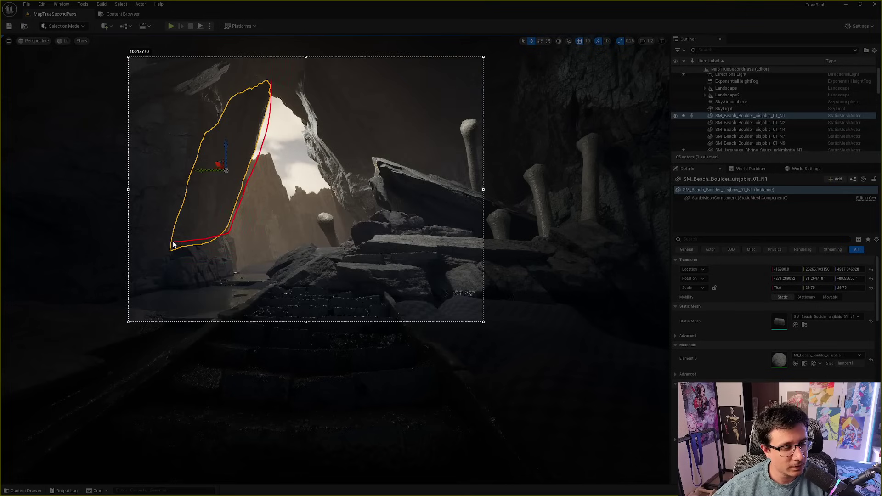
mouse_move(173, 243)
left_mouse_down()
mouse_move(239, 78)
mouse_move(266, 72)
left_mouse_up()
left_click(478, 329)
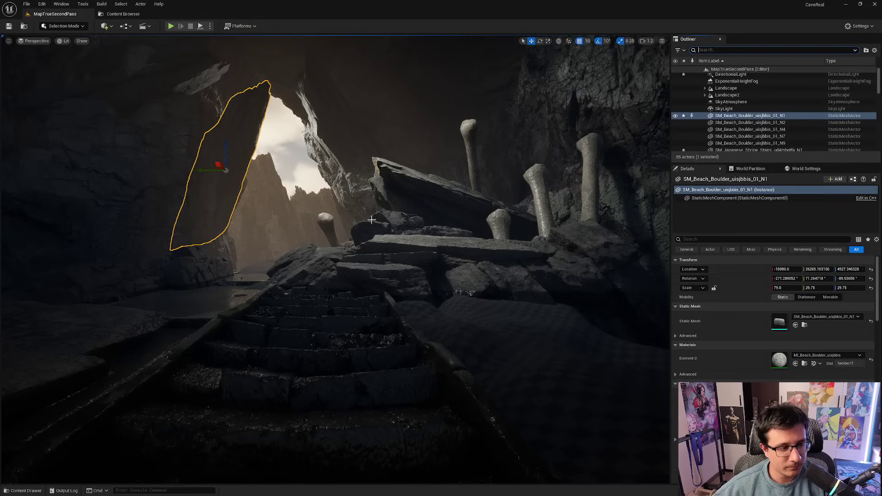
- Hide and reshow the boulder SM_Beach_Boulder_uisjbbis_01_N1 beside the opening, and delete it
type("h")
mouse_move(252, 124)
right_mouse_down()
mouse_move(239, 113)
mouse_move(249, 124)
right_mouse_up()
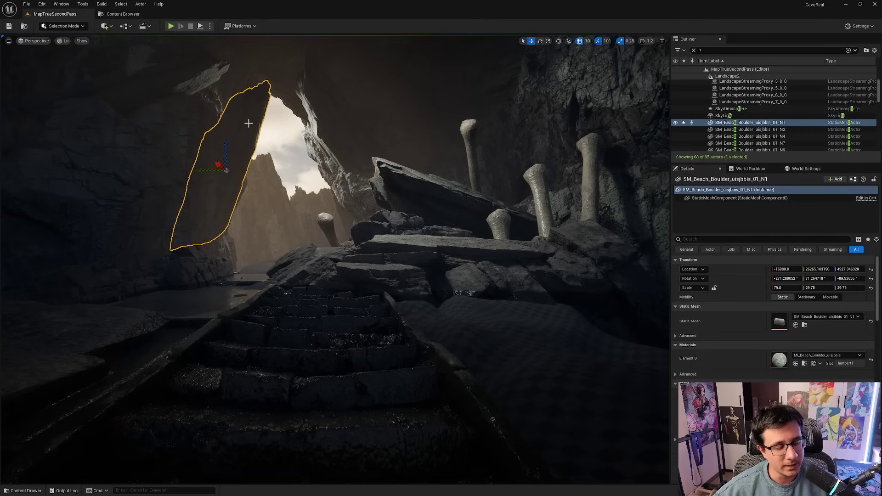
key("h")
key("ctrl+h")
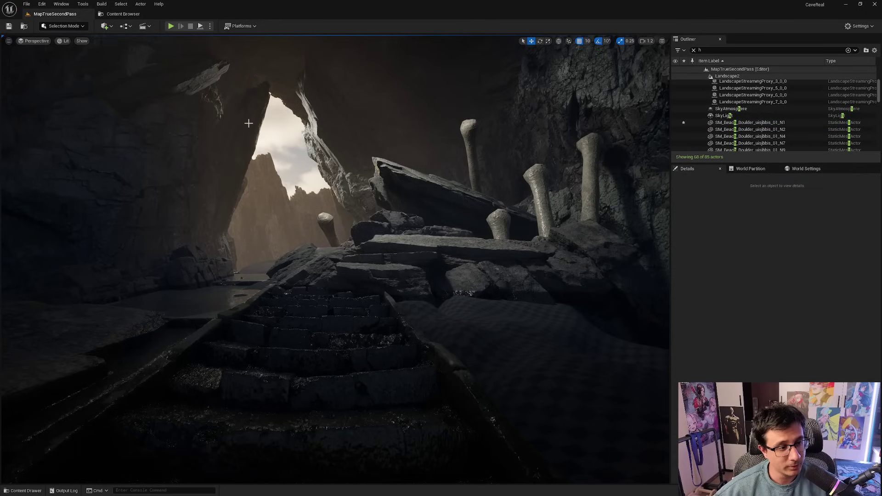
left_click(249, 123)
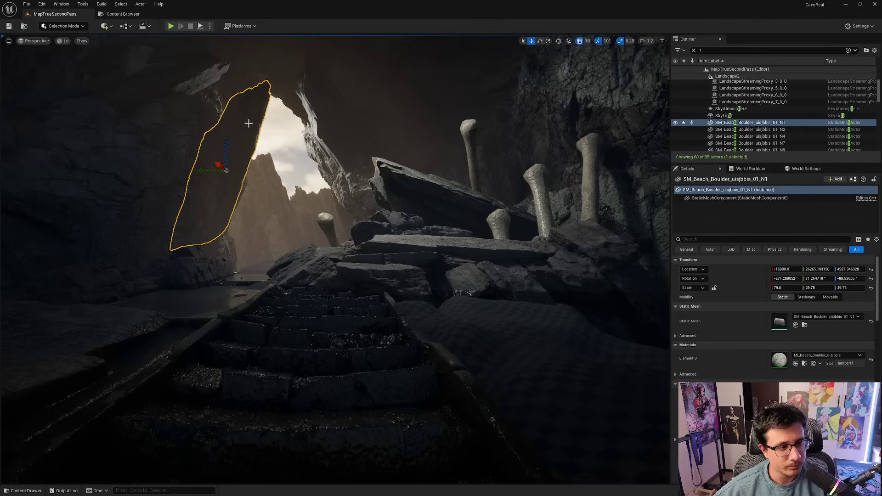
key("Delete")
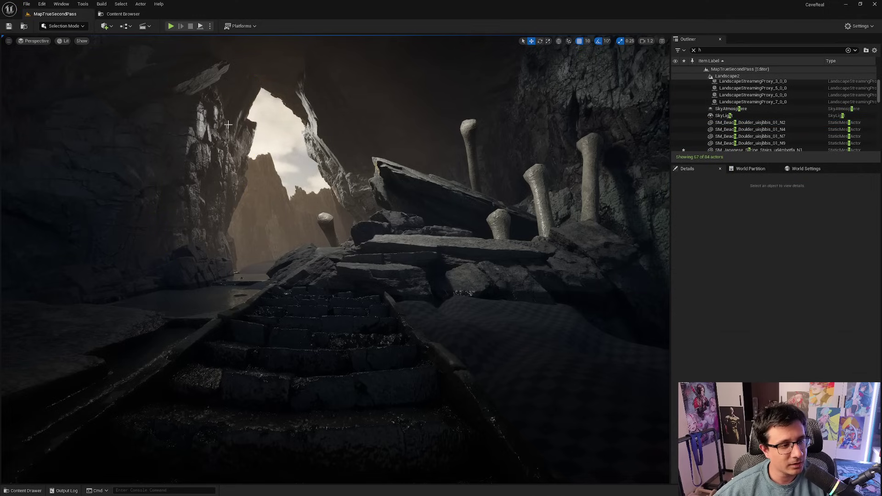
- Repeatedly hide and show the cliff SM_Massive_Nordic_Coastal_Cliff_vdssailfa_02_N6 to compare the shape of the cave opening and its light
left_click(248, 139)
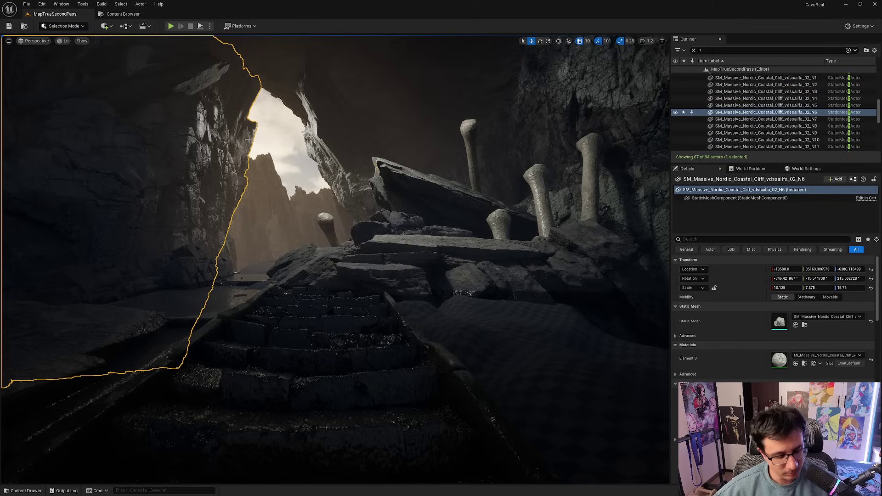
key("h")
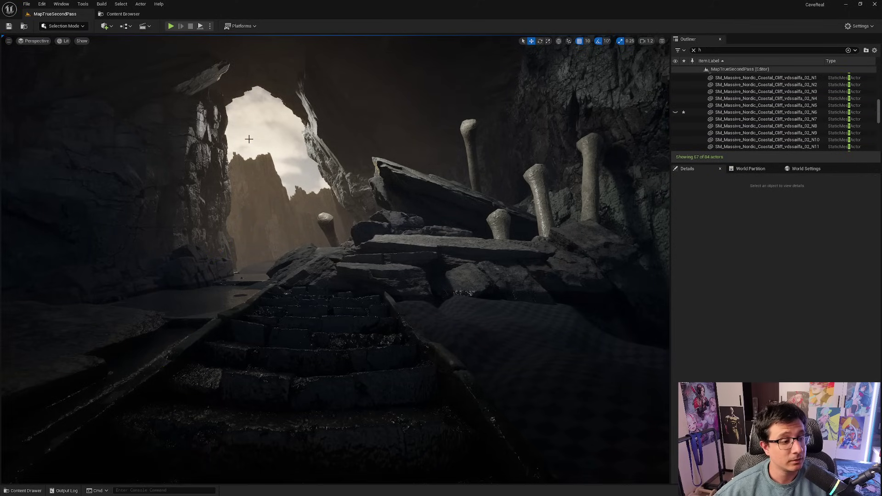
key("ctrl+h")
left_click(248, 134)
key("h")
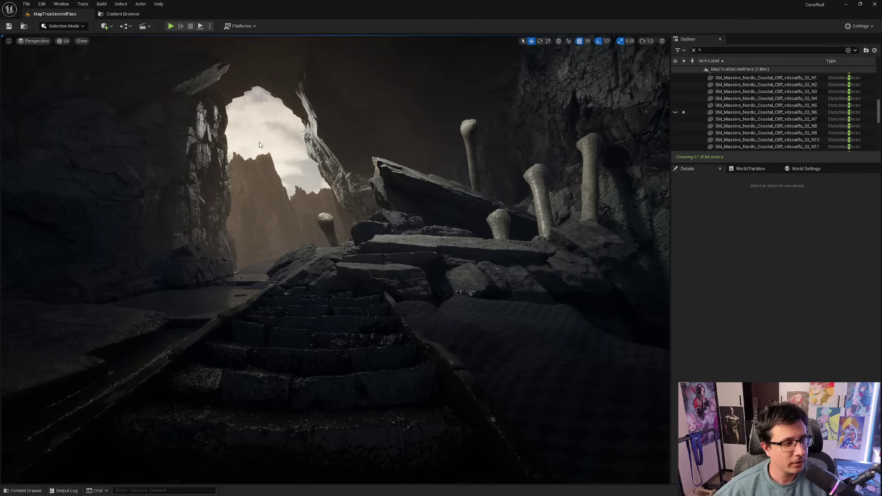
key("ctrl+h")
left_click(237, 137)
key("h")
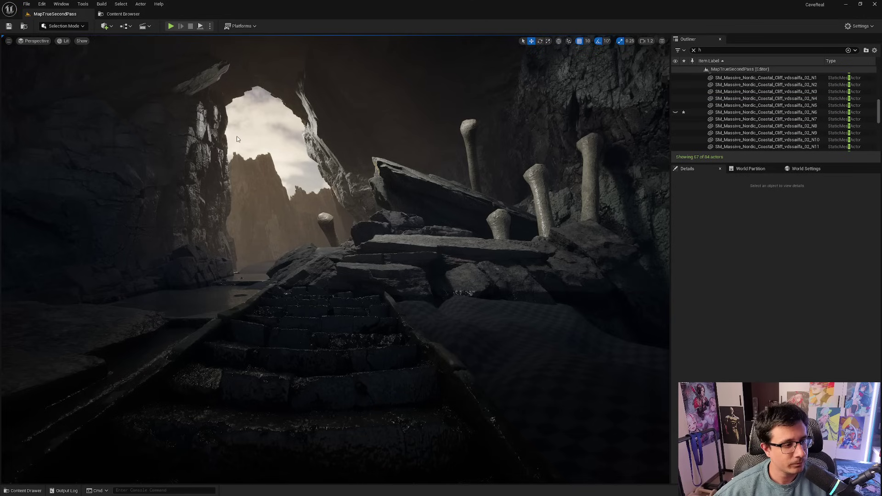
key("ctrl+h")
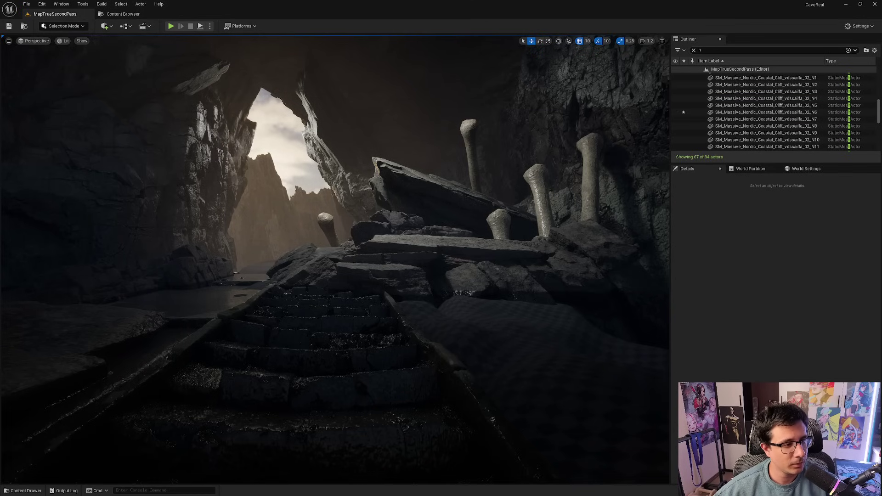
- Try moving the cliff SM_Massive_Nordic_Coastal_Cliff_vdssailfa_02_N6 away from the opening to about Y 35970, and undo the move
left_click(238, 139)
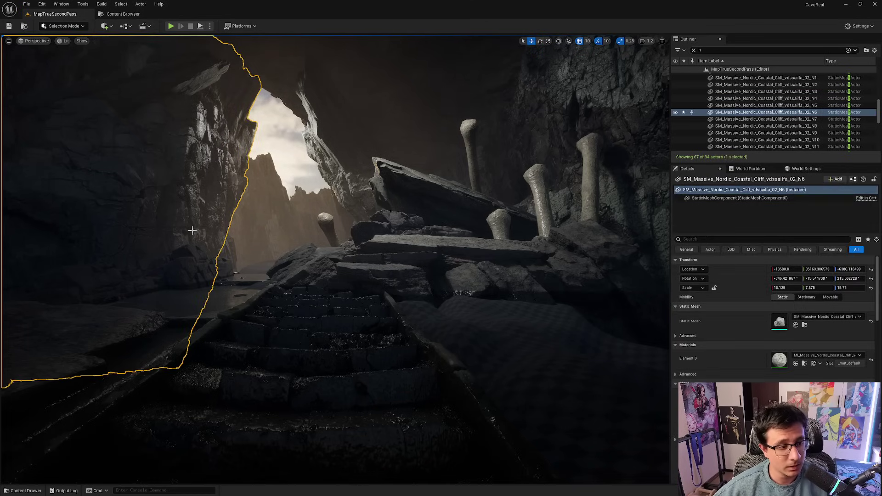
key("f")
left_click_drag(195, 360, 186, 359)
right_click_drag(322, 256, 365, 252)
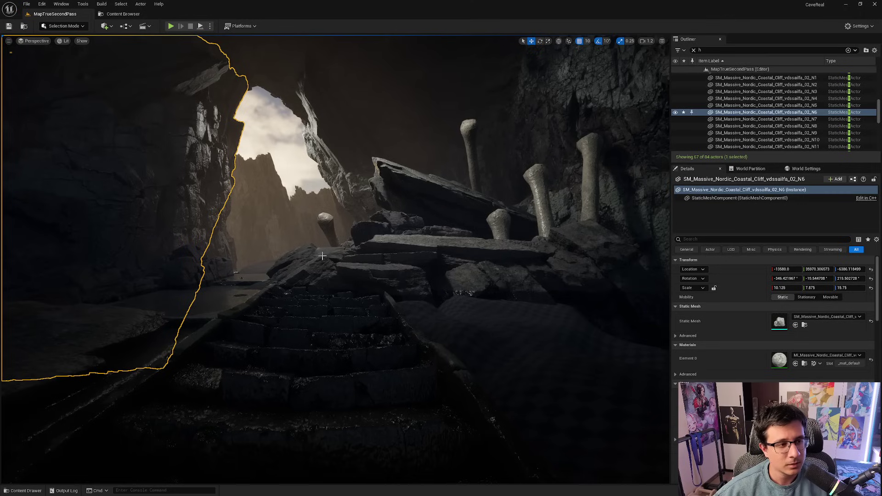
key("Escape")
key("ctrl+z")
key("ctrl+z")
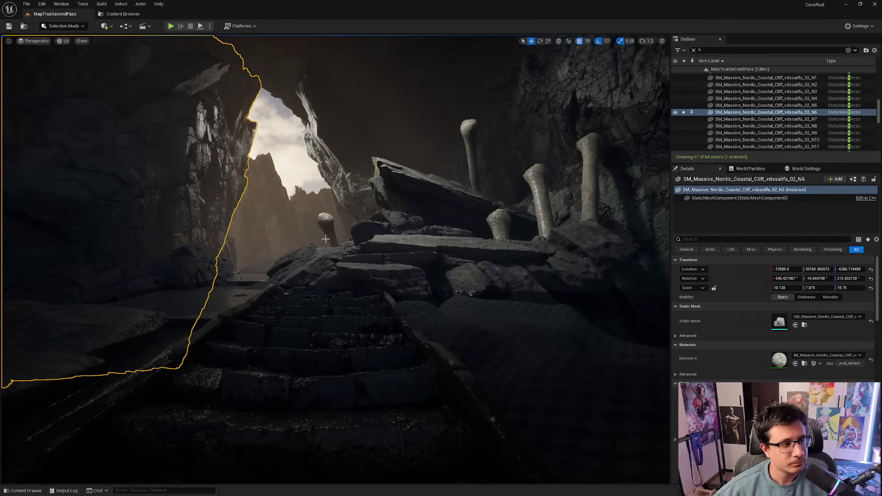
key("Escape")
key("ctrl+z")
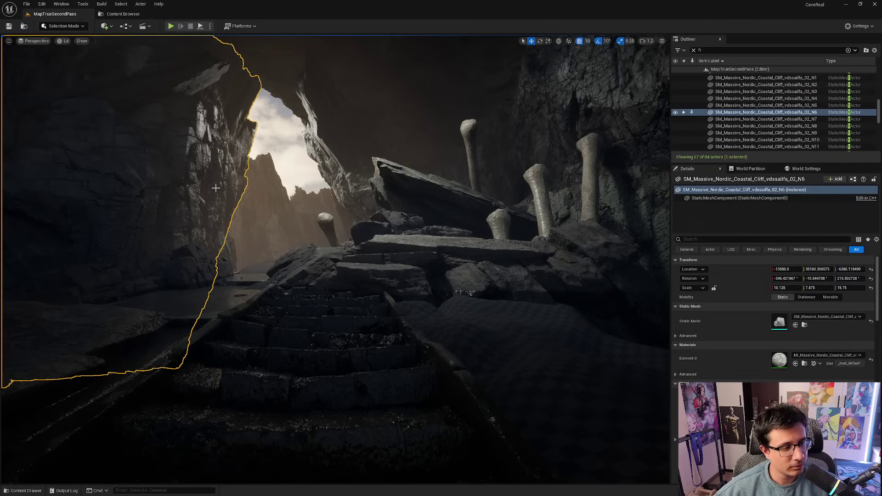
- Compare the composition from two viewing angles with the cliff SM_Massive_Nordic_Coastal_Cliff_vdssailfa_02_N6 hidden and shown, leaving it shown
key("h")
key("ctrl+z")
key("h")
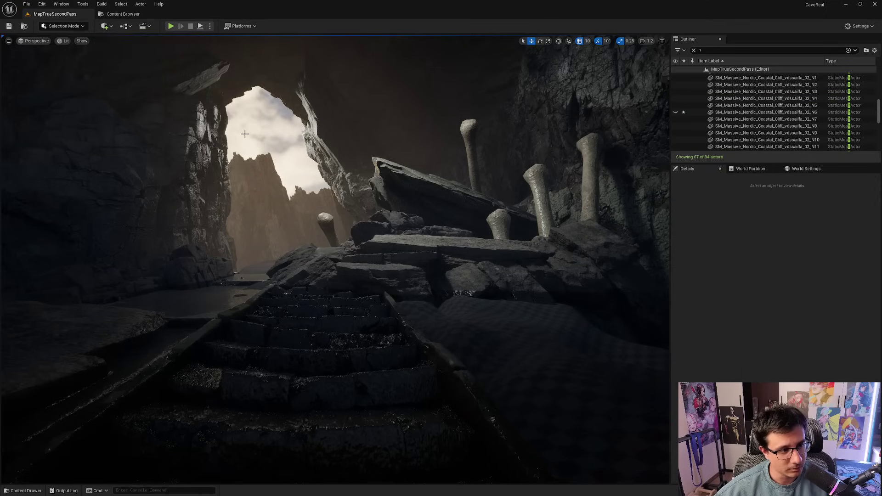
right_click_drag(336, 257, 308, 244)
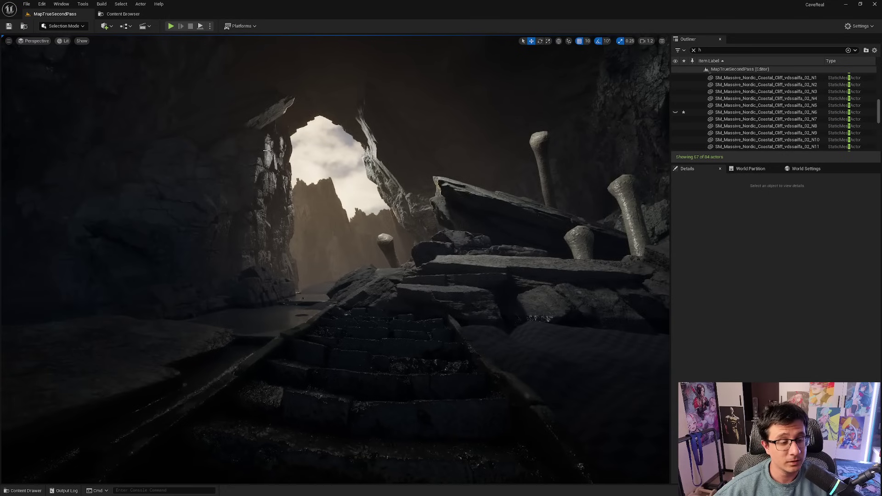
key("ctrl+h")
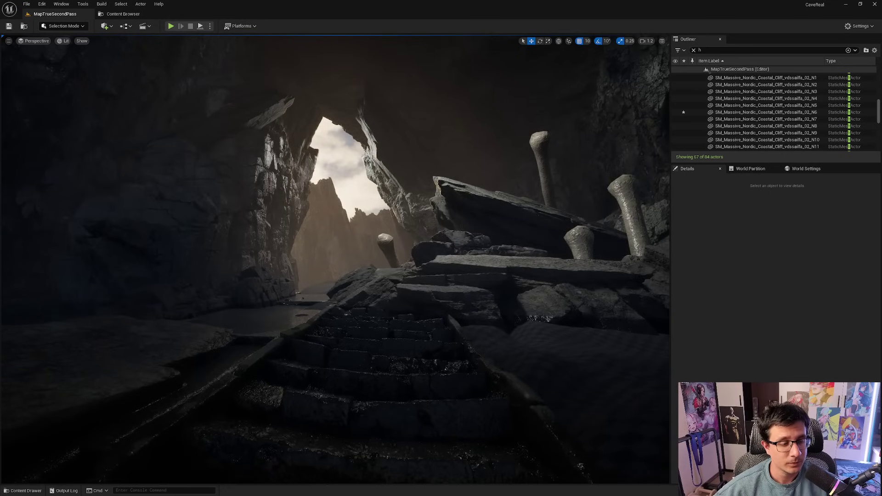
left_click(308, 147)
key("h")
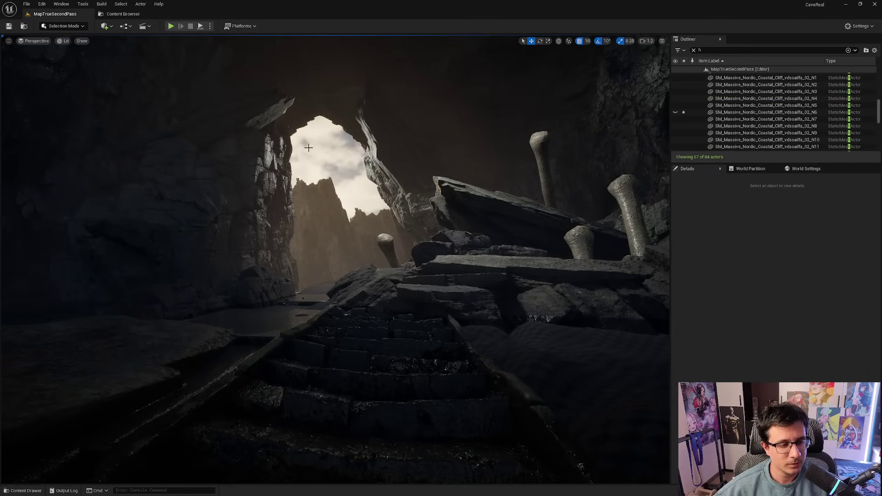
key("ctrl+h")
right_click_drag(296, 160, 322, 171)
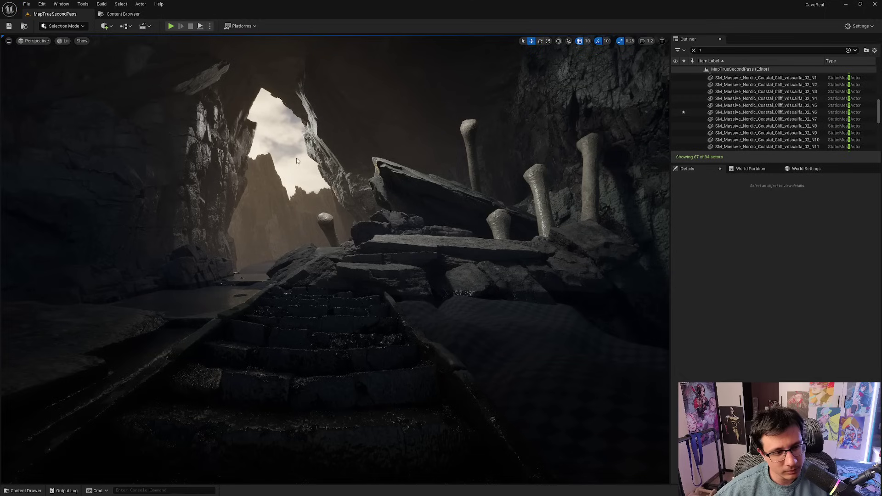
left_click(243, 133)
key("h")
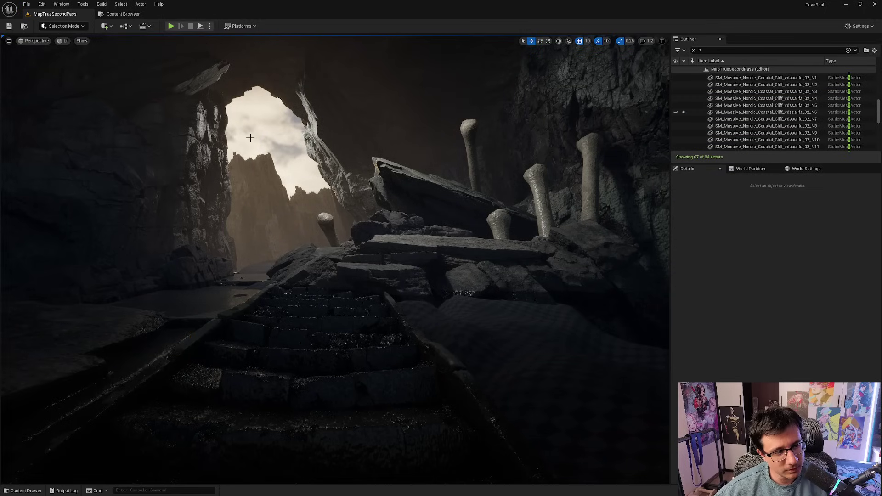
key("ctrl+h")
left_click(243, 130)
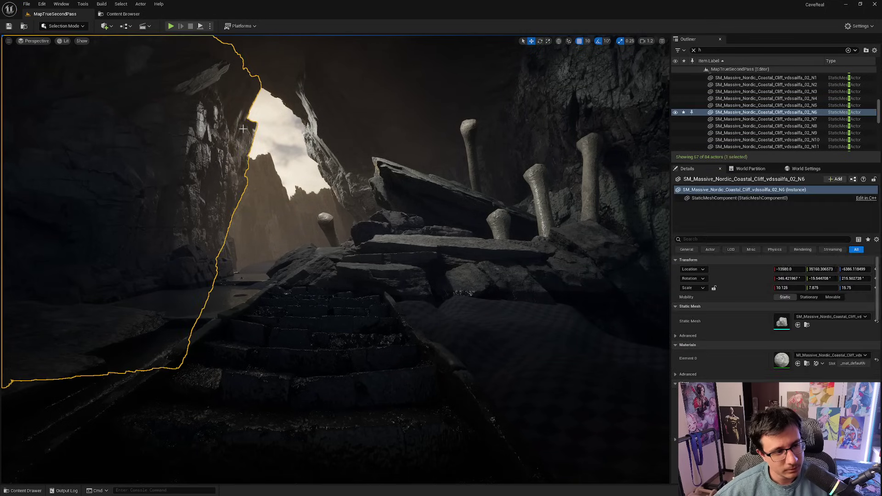
key("h")
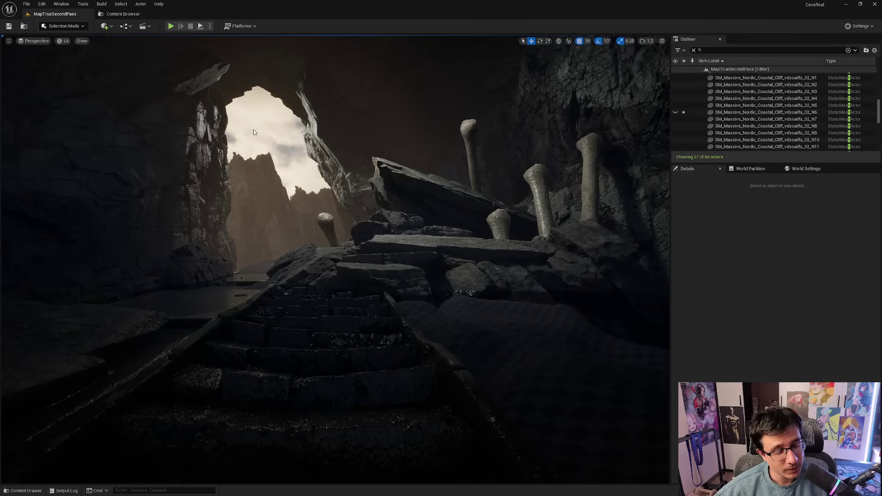
key("ctrl+h")
- Select the background cliff SM_Massive_Nordic_Coastal_Cliff_vdssailfa_02_N3 and outline the hazy distant cliffs inside the opening in red on a screenshot
left_click(265, 185)
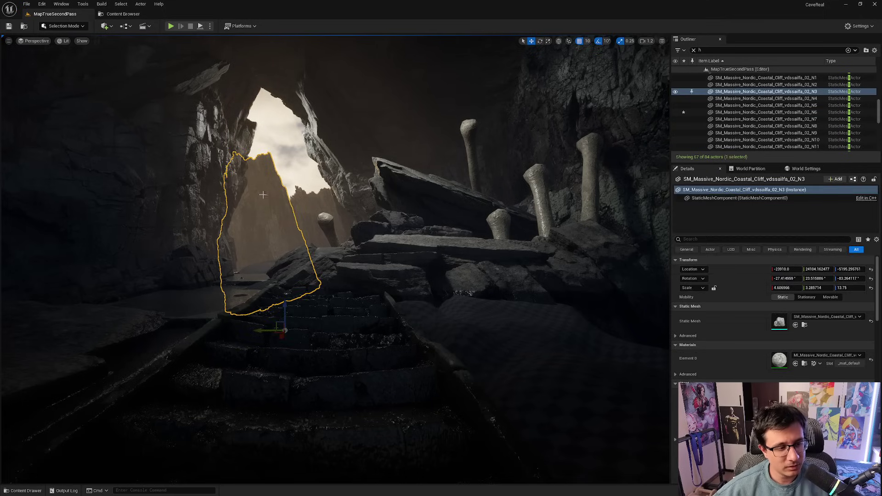
key("Print")
left_click_drag(173, 94, 423, 324)
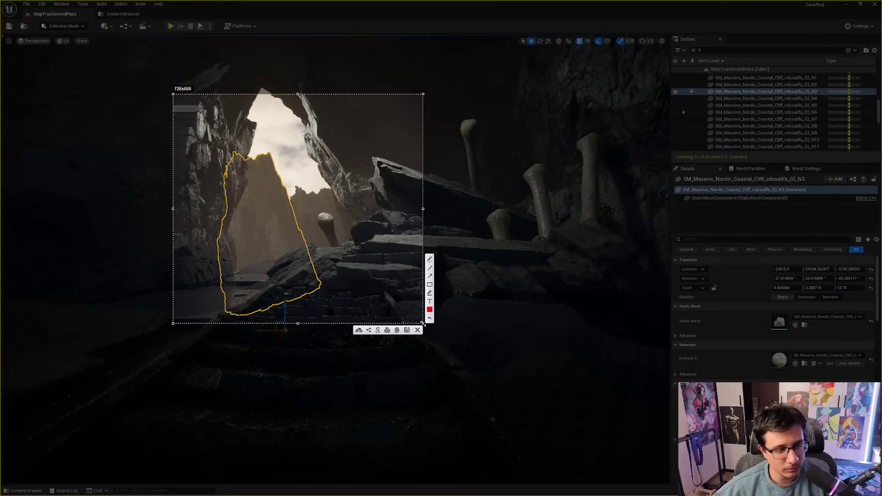
left_click_drag(242, 161, 267, 156)
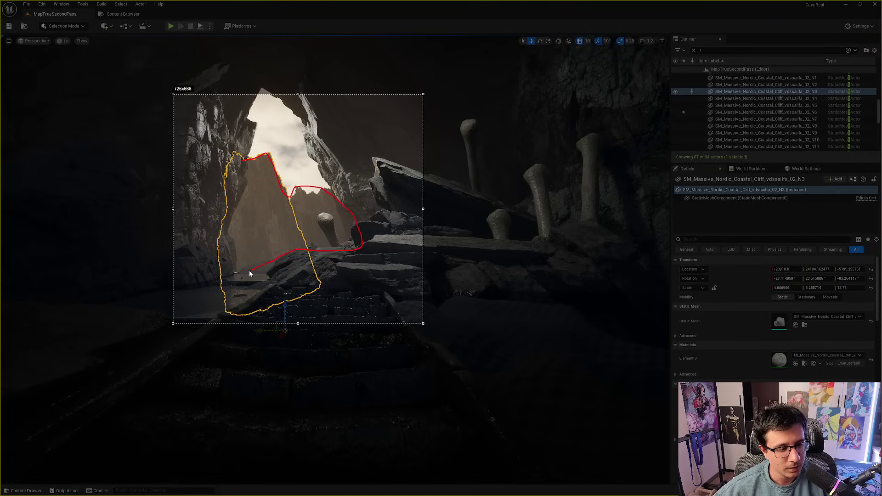
left_click_drag(243, 167, 244, 157)
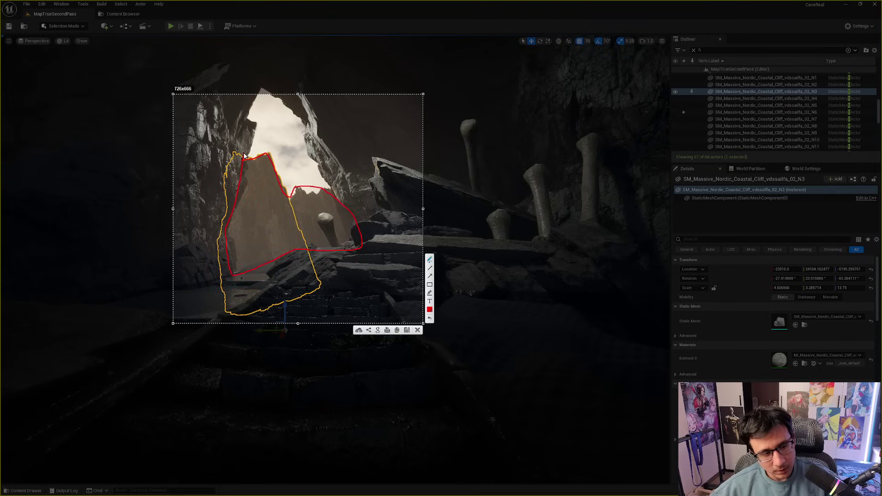
- Dismiss the marked-up screenshot and move the cliff SM_Massive_Nordic_Coastal_Cliff_vdssailfa_02_N3 to about Y 26274, Z -5275
left_click(420, 329)
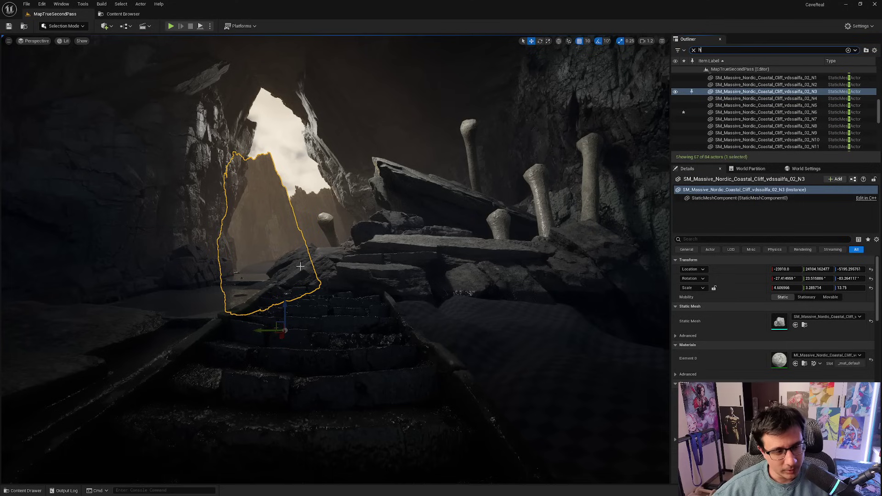
left_click(278, 232)
left_click(265, 200)
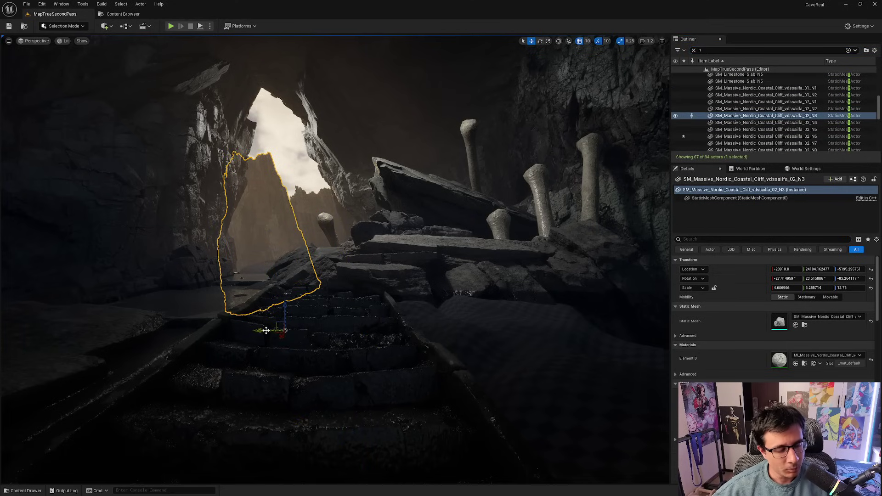
left_click_drag(266, 330, 231, 329)
- Circle the sunlit stone railing beside the stairs in red on a screenshot of the steps, and dismiss it
key("Print")
left_click_drag(247, 224, 588, 465)
left_click(593, 403)
mouse_move(537, 432)
left_mouse_down()
mouse_move(409, 310)
mouse_move(437, 448)
mouse_move(527, 441)
left_mouse_up()
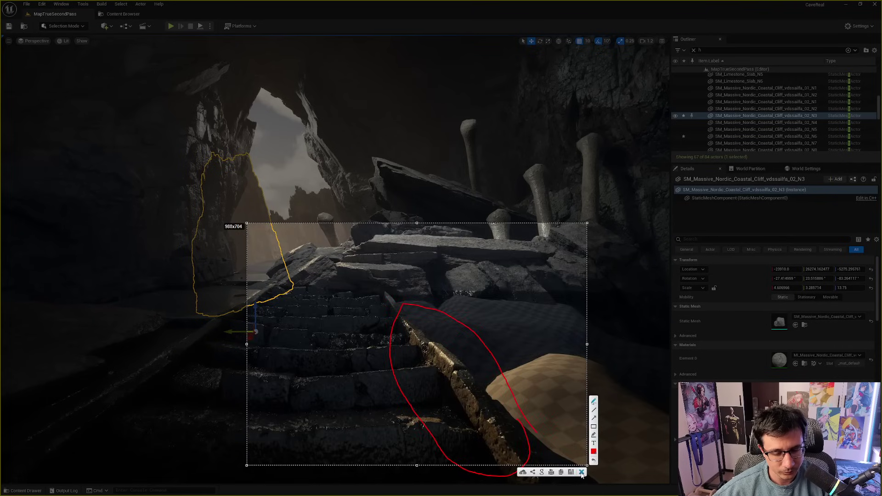
key("ctrl+c")
- Shift the cliff SM_Massive_Nordic_Coastal_Cliff_vdssailfa_02_N3 to about Y 26624 and rotate it to about -26.0°, 33.4°, -83.0°
left_click_drag(231, 332, 227, 330)
key("e")
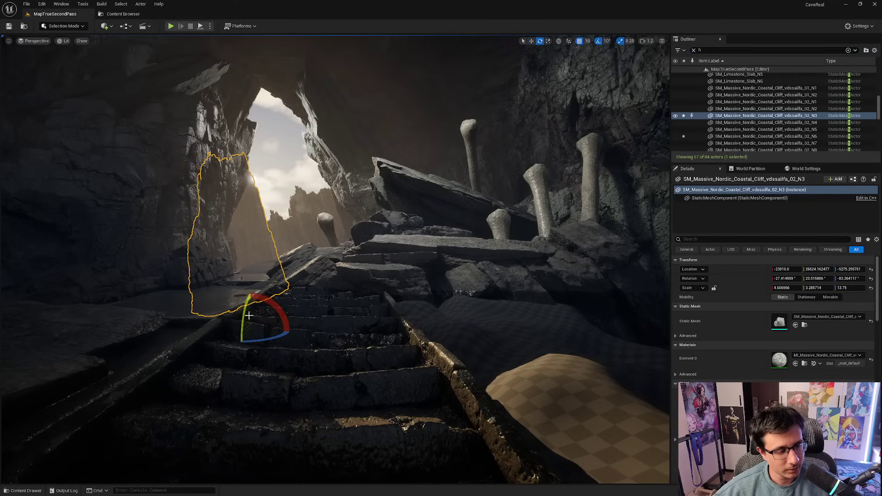
left_click_drag(276, 302, 270, 322)
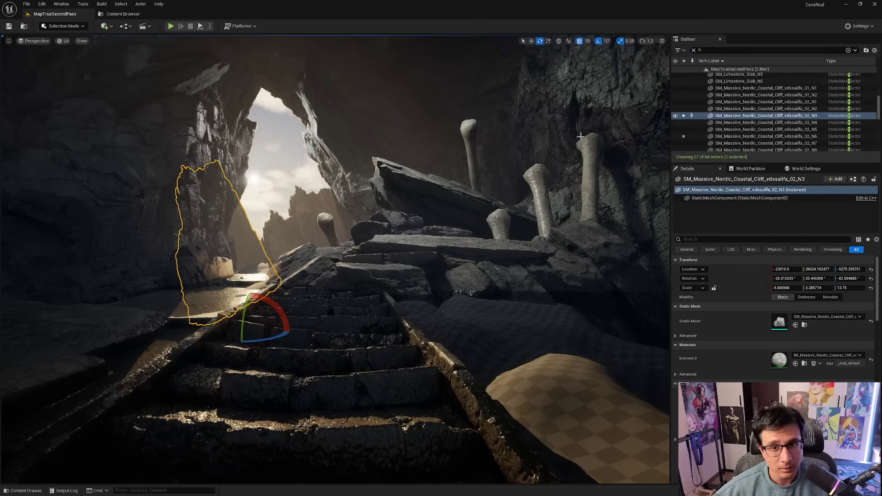
key("w")
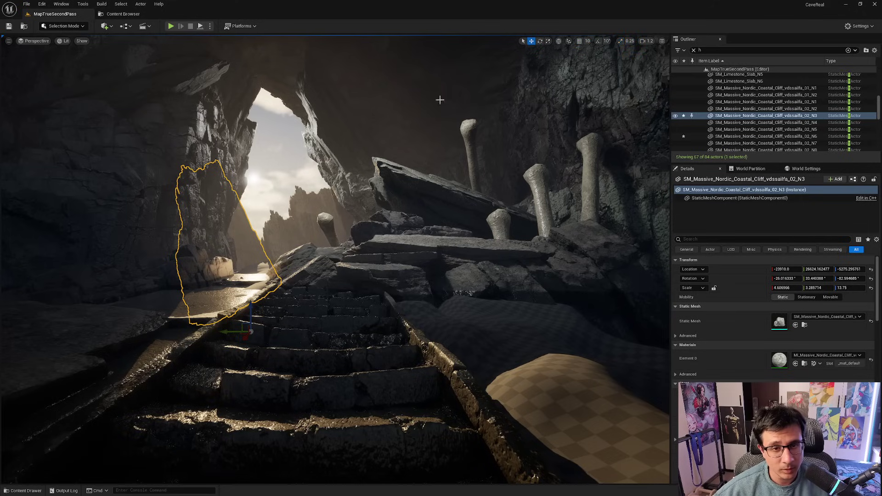
- Nudge the rotated cliff SM_Massive_Nordic_Coastal_Cliff_vdssailfa_02_N3 toward the opening to about Y 26269
left_click_drag(234, 331, 251, 342)
key("e")
key("w")
key("ctrl+z")
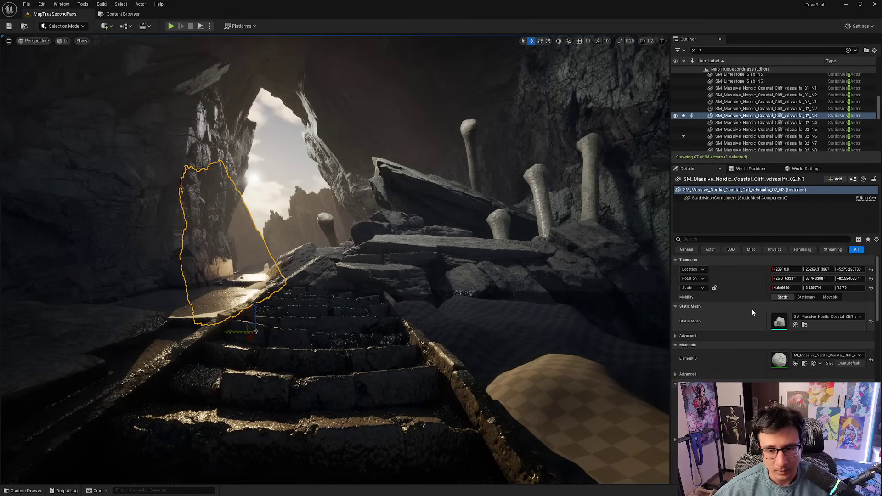
- Try mirroring the cliff SM_Massive_Nordic_Coastal_Cliff_vdssailfa_02_N3 with a Y scale of -3.285714, and undo it
left_click(787, 288)
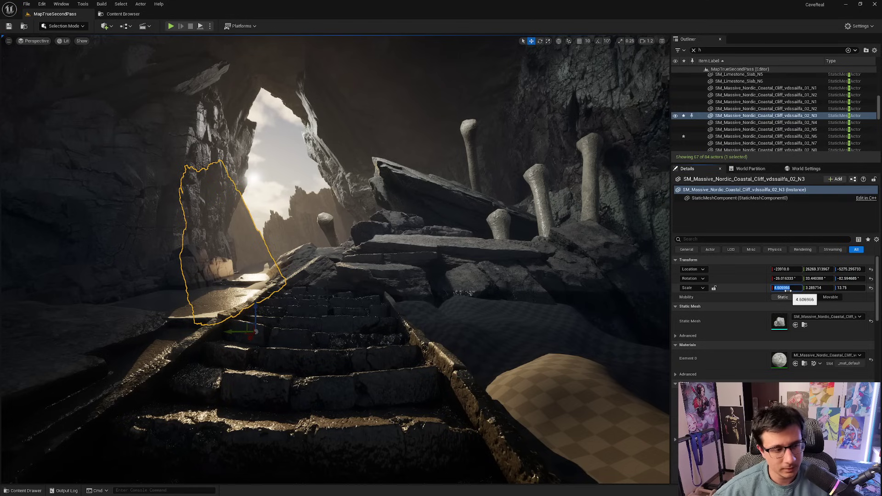
left_click(821, 289)
left_click(820, 289)
key("Home")
type("-")
key("Return")
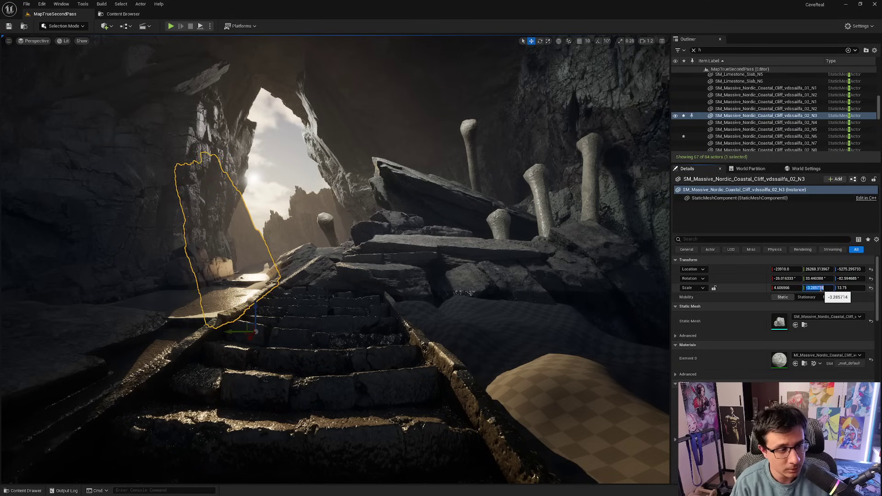
scroll(821, 289, "up", 1)
mouse_move(387, 278)
right_mouse_down()
mouse_move(370, 276)
mouse_move(383, 285)
right_mouse_up()
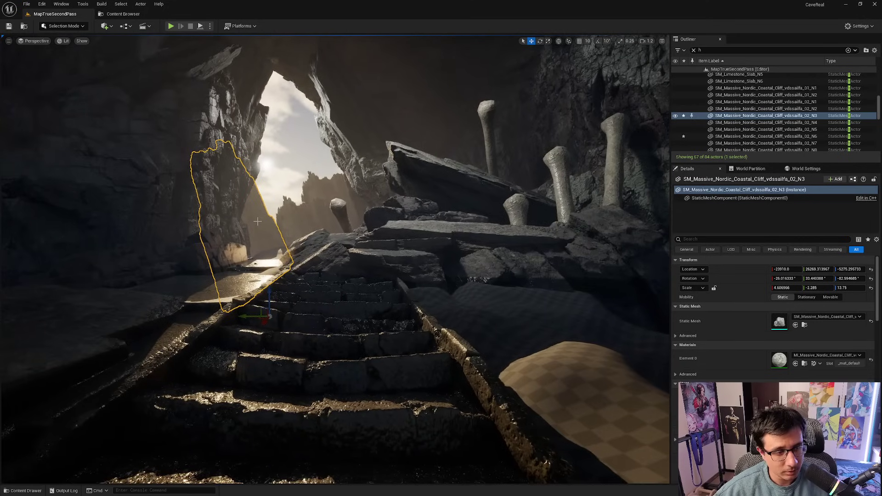
key("ctrl+z")
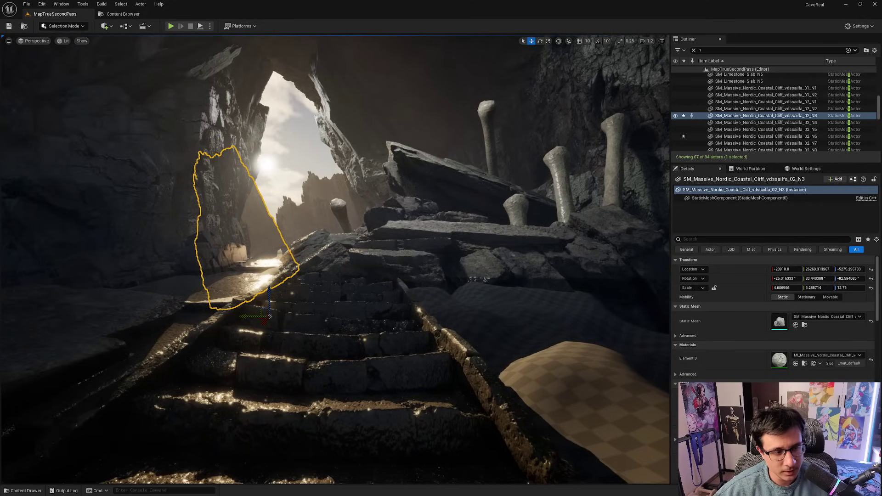
- Reposition the cliff SM_Massive_Nordic_Coastal_Cliff_vdssailfa_02_N3 to about Y 26476, Z -5065 and deselect it
mouse_move(244, 307)
left_mouse_down()
mouse_move(249, 329)
mouse_move(253, 320)
left_mouse_up()
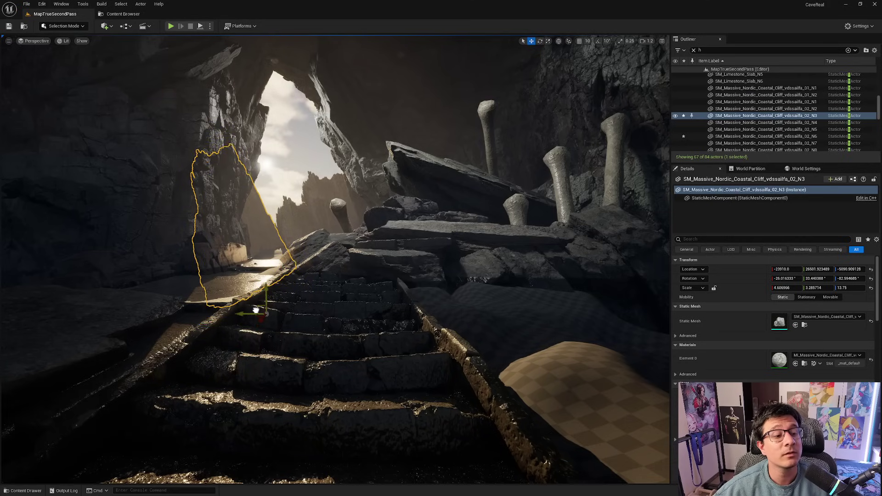
left_click(312, 164)
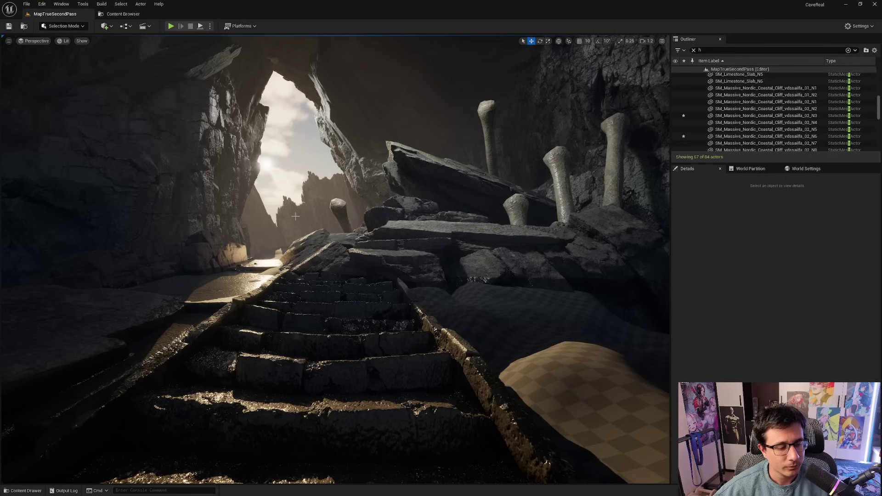
- Select the distant cliffs SM_Massive_Nordic_Coastal_Cliff_vdssailfa_02_N15 and N16 together and adjust their placement behind the rock pile, then deselect them
left_click(317, 211)
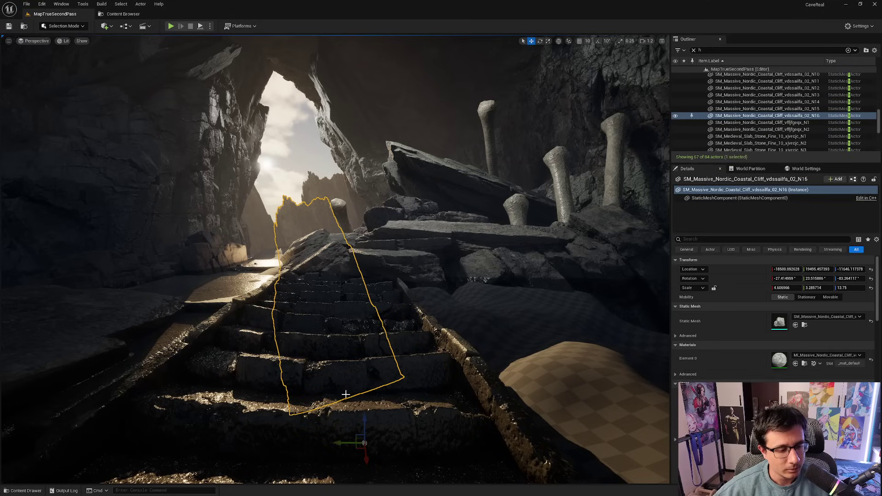
left_click(337, 196, "ctrl")
left_click_drag(379, 353, 382, 343)
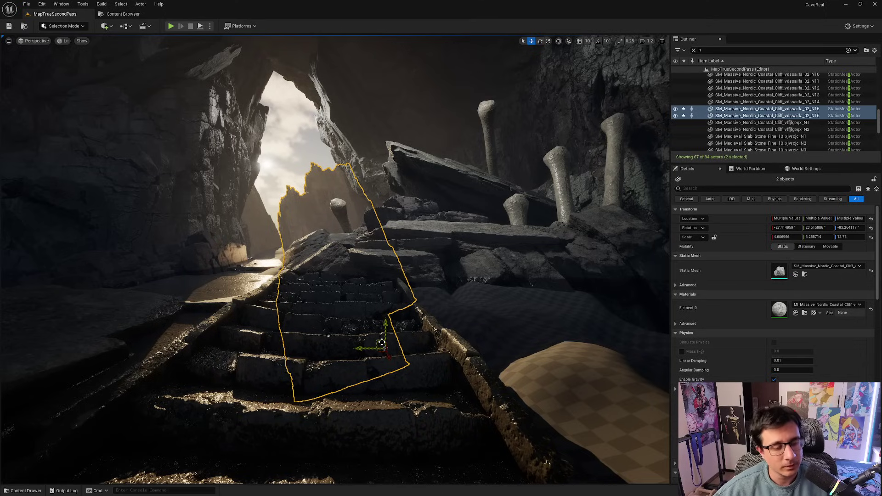
key("Escape")
- Outline the jagged silhouette of the distant cliffs in red on a screenshot of the cave opening, and dismiss it
key("Print")
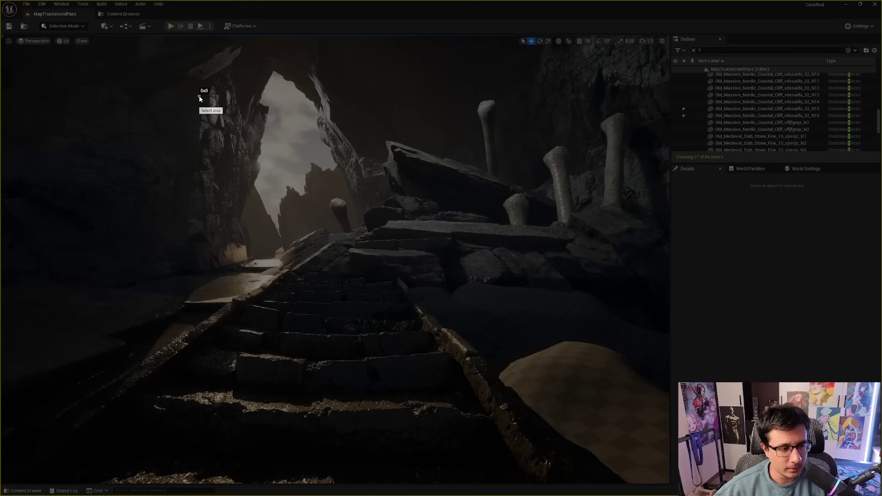
left_click_drag(199, 96, 436, 324)
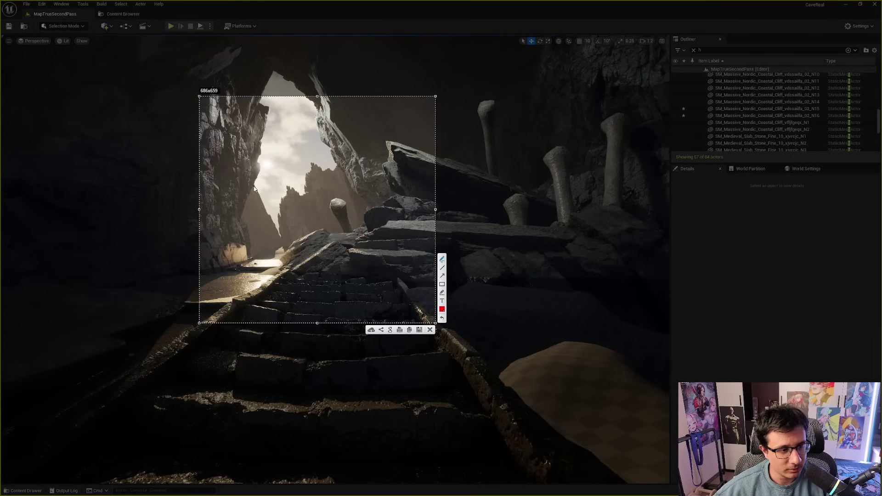
mouse_move(255, 187)
left_mouse_down()
mouse_move(274, 222)
mouse_move(310, 163)
left_mouse_up()
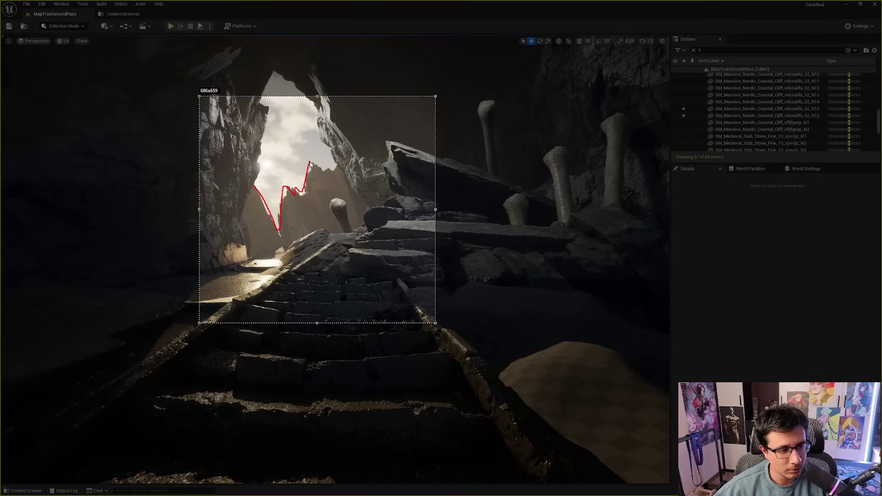
mouse_move(359, 221)
left_mouse_down()
mouse_move(275, 251)
mouse_move(239, 220)
left_mouse_up()
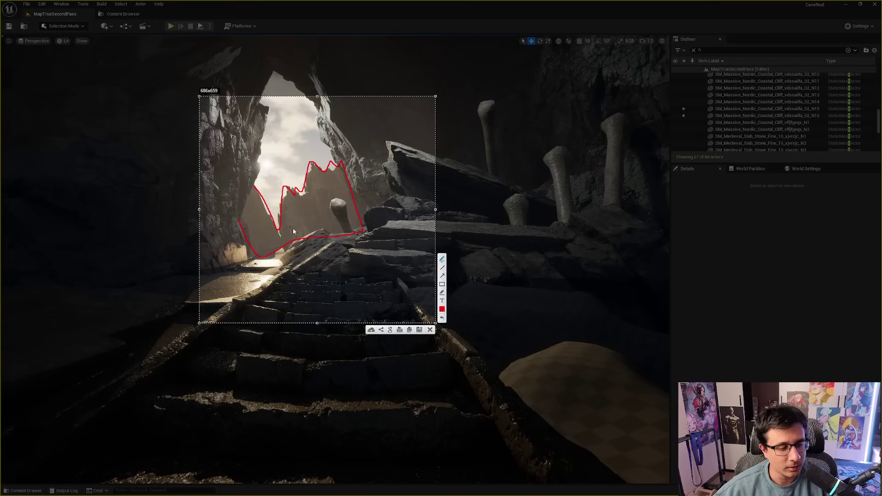
left_click(430, 331)
- Try moving the cliff SM_Massive_Nordic_Coastal_Cliff_vdssailfa_02_N3 farther behind the cave wall to about Y 27126
left_click(283, 260)
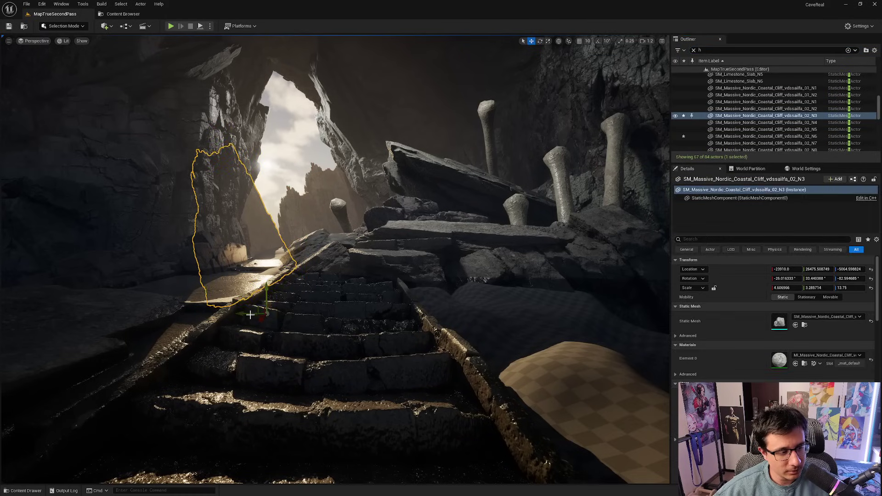
left_click_drag(248, 314, 239, 314)
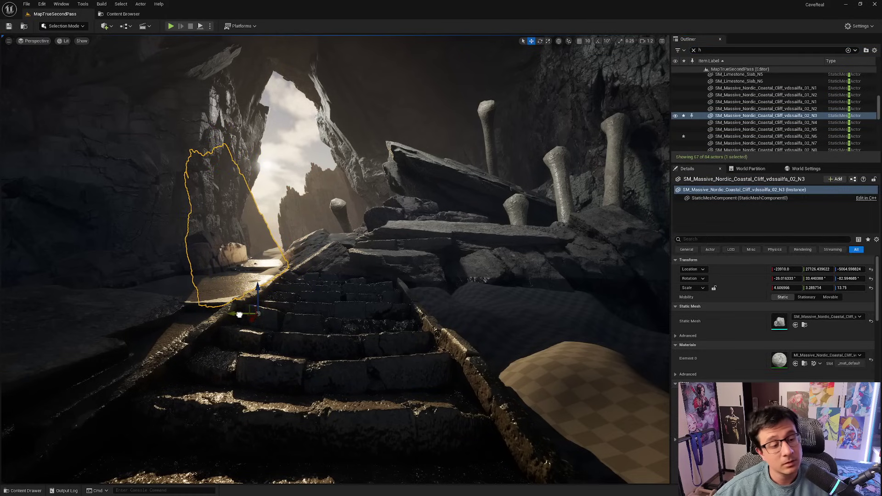
key("h")
- Sketch the cliff's sloping edge and an arrow toward the cave wall in red on a screenshot of the opening, and dismiss it
key("Print")
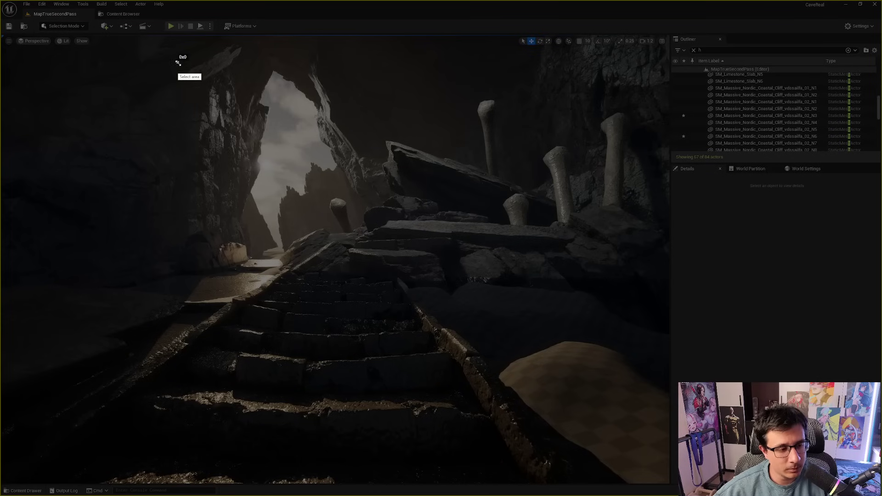
left_click_drag(178, 62, 423, 304)
mouse_move(263, 201)
left_mouse_down()
mouse_move(231, 210)
mouse_move(276, 248)
left_mouse_up()
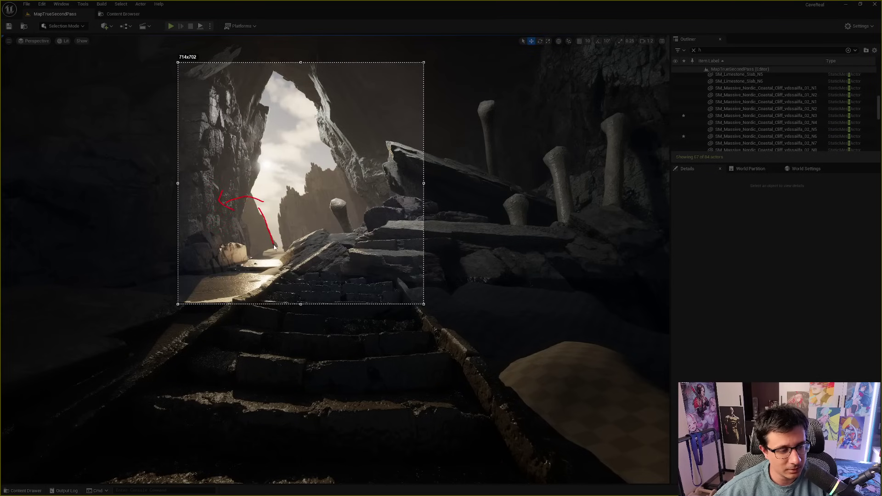
mouse_move(282, 196)
left_mouse_down()
mouse_move(286, 250)
mouse_move(274, 252)
mouse_move(294, 236)
mouse_move(315, 276)
mouse_move(289, 289)
left_mouse_up()
left_click(418, 312)
- Move the cliff SM_Massive_Nordic_Coastal_Cliff_vdssailfa_02_N3 into the opening to about Y 26321
left_click(264, 235)
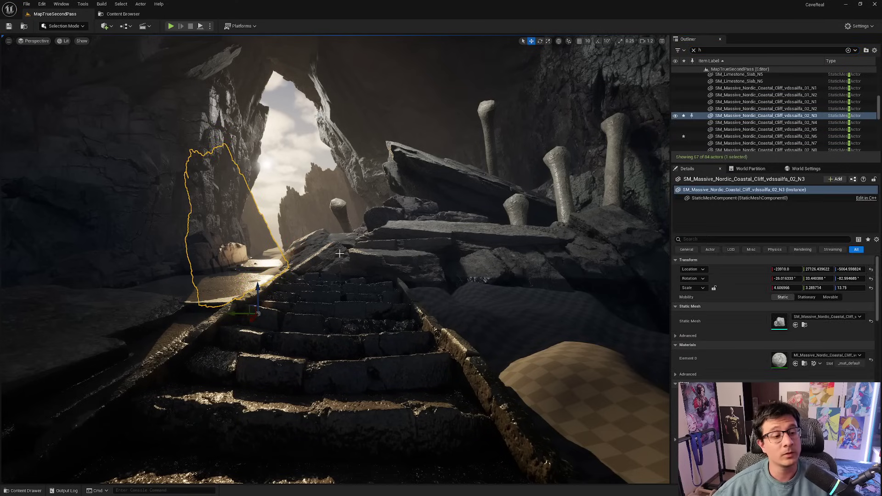
key("Escape")
left_click(234, 287)
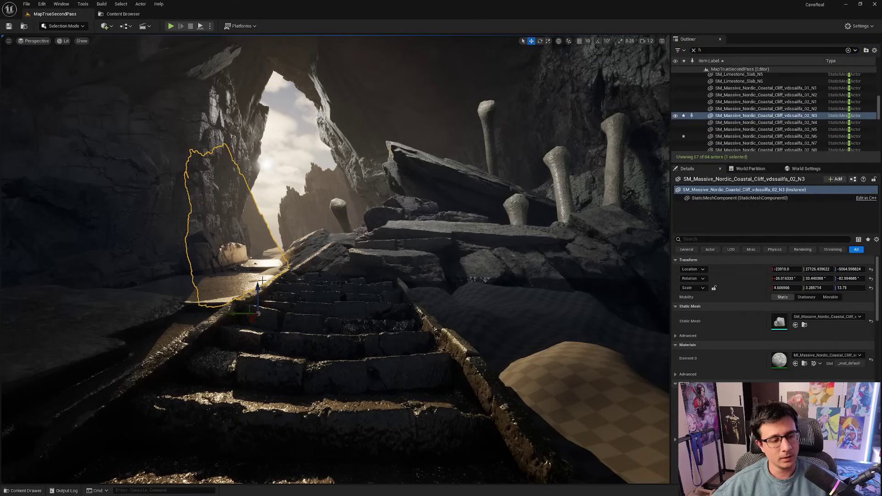
left_click_drag(241, 312, 254, 313)
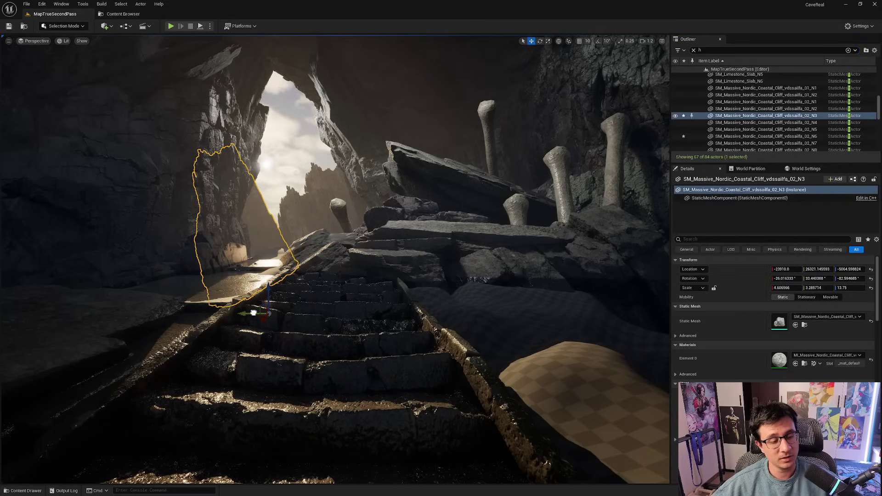
left_click(252, 310)
left_click(263, 215)
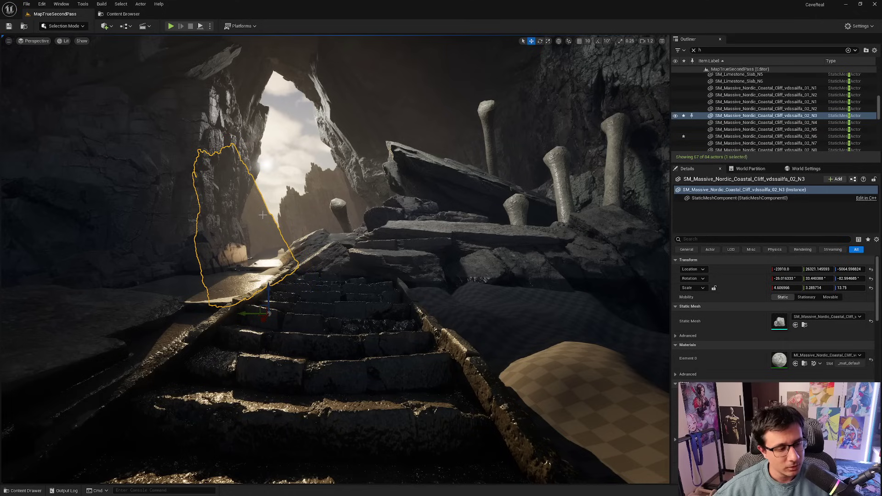
left_click(346, 339)
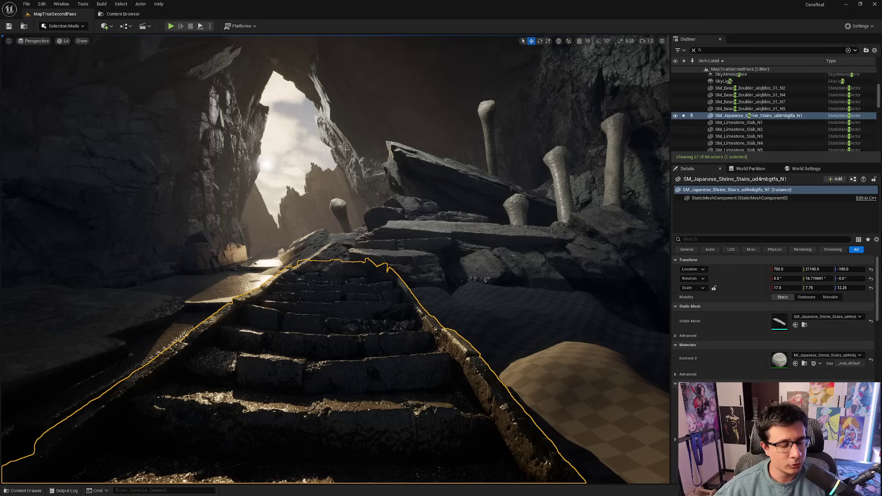
left_click(193, 142)
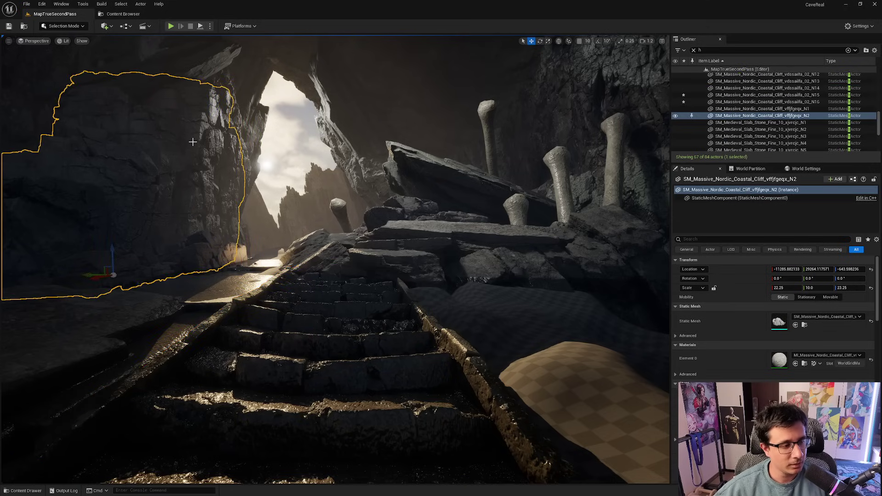
- Capture the whole viewport with nothing selected and draw red guide arrows along the stairs and down both sides of the opening
mouse_move(227, 217)
right_mouse_down()
mouse_move(159, 243)
mouse_move(233, 232)
mouse_move(230, 216)
right_mouse_up()
key("Escape")
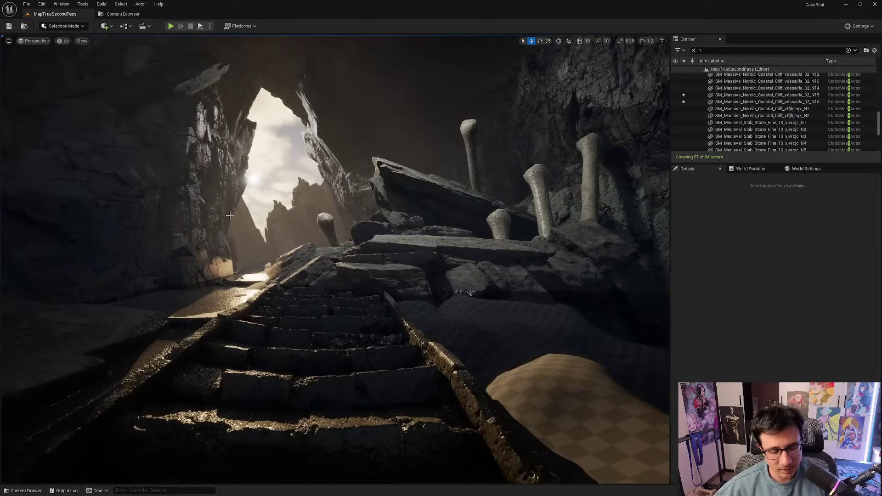
key("Print")
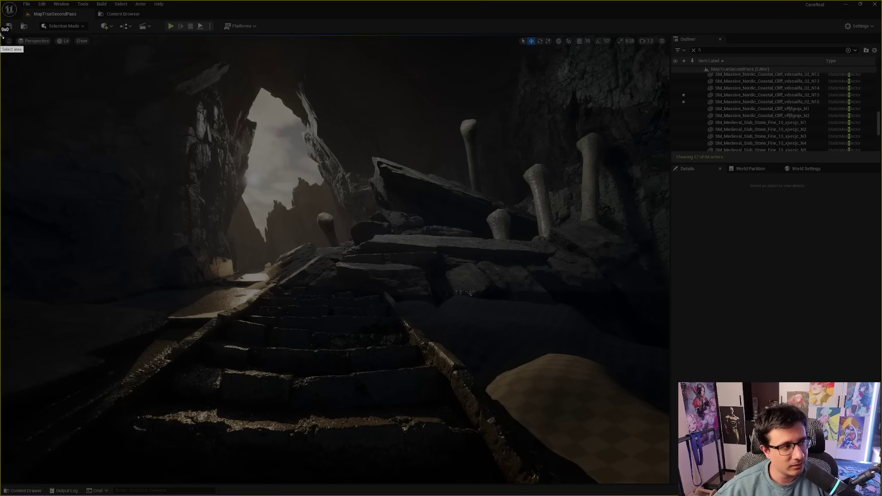
mouse_move(1, 35)
left_mouse_down()
mouse_move(583, 453)
mouse_move(665, 483)
left_mouse_up()
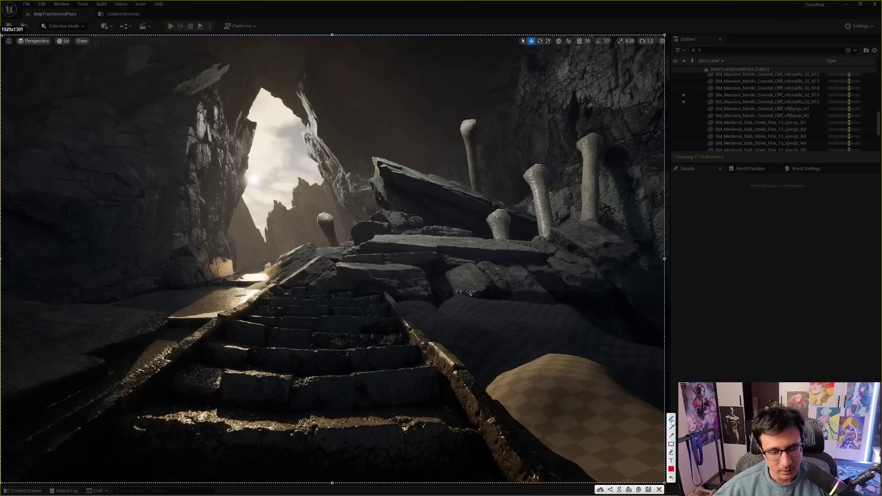
mouse_move(112, 447)
left_mouse_down()
mouse_move(216, 340)
mouse_move(350, 250)
mouse_move(346, 276)
left_mouse_up()
left_click_drag(268, 101, 341, 215)
mouse_move(297, 187)
left_mouse_down()
mouse_move(341, 227)
mouse_move(353, 200)
left_mouse_up()
left_click_drag(272, 91, 225, 263)
left_click_drag(217, 220, 268, 245)
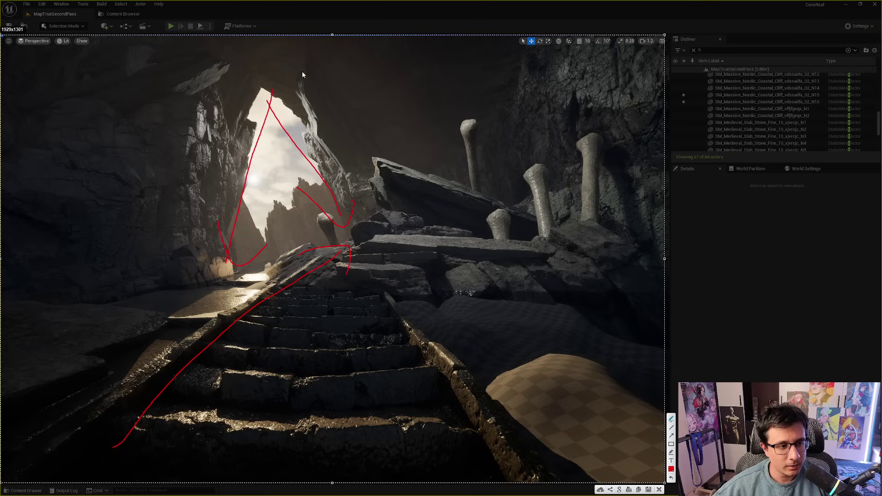
- Add red arrows along the cave ceiling and the ground toward the opening, and circle the distant cliffs as the focal point
left_click_drag(300, 68, 234, 82)
left_click_drag(97, 157, 48, 204)
mouse_move(48, 172)
left_mouse_down()
mouse_move(32, 235)
mouse_move(75, 233)
left_mouse_up()
left_click_drag(12, 334, 265, 257)
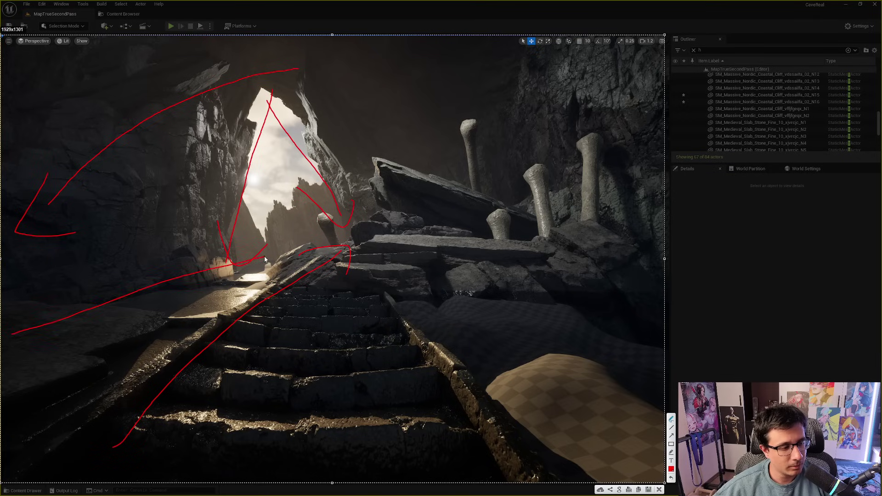
mouse_move(214, 246)
left_mouse_down()
mouse_move(259, 285)
mouse_move(254, 289)
left_mouse_up()
mouse_move(289, 158)
left_mouse_down()
mouse_move(244, 235)
mouse_move(275, 251)
left_mouse_up()
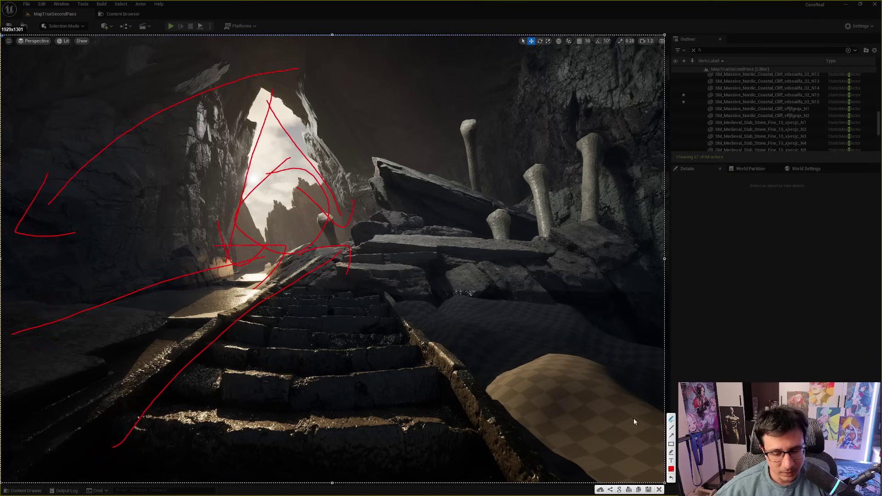
- Undo the red strokes along the cave ceiling, the ground and around the distant cliffs on the captured image
left_click(672, 477)
left_click(672, 478)
left_click(672, 478)
left_click(672, 478)
left_click(671, 478)
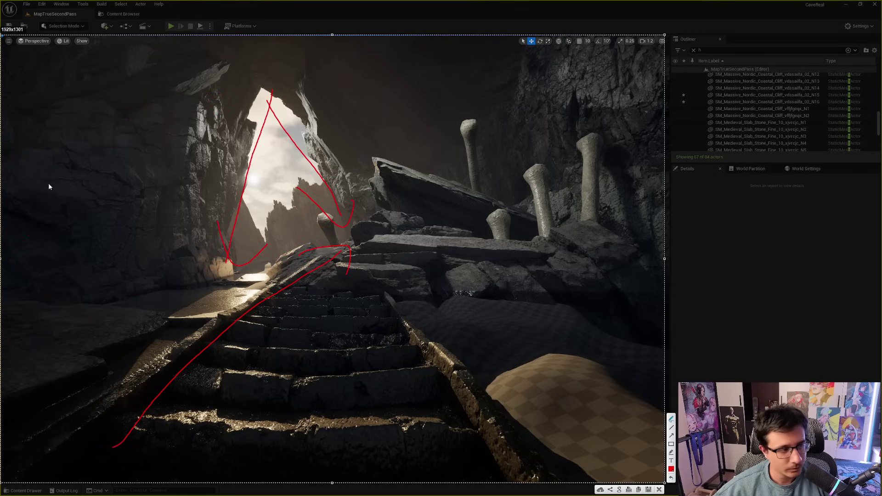
- Bracket the empty left foreground in red, draw arrows down from the opening and along the ground, and dismiss the capture
mouse_move(6, 152)
left_mouse_down()
mouse_move(40, 152)
mouse_move(70, 298)
mouse_move(79, 442)
left_mouse_up()
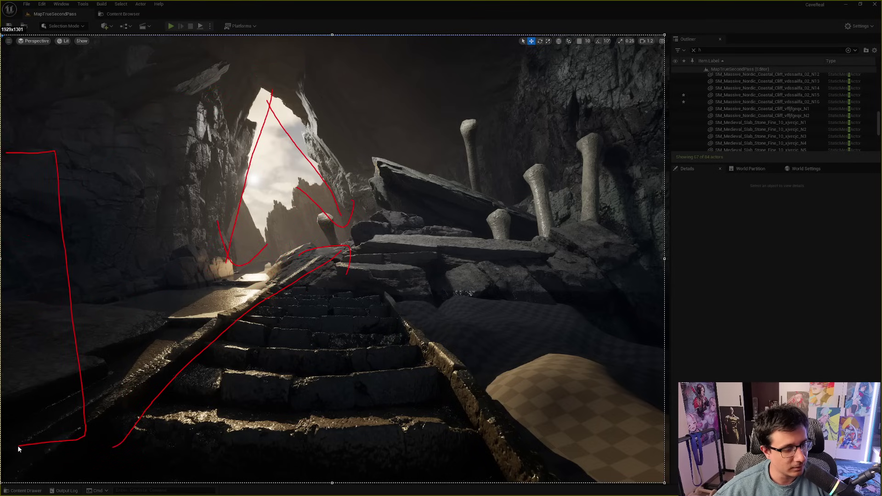
mouse_move(251, 91)
left_mouse_down()
mouse_move(89, 208)
mouse_move(106, 240)
left_mouse_up()
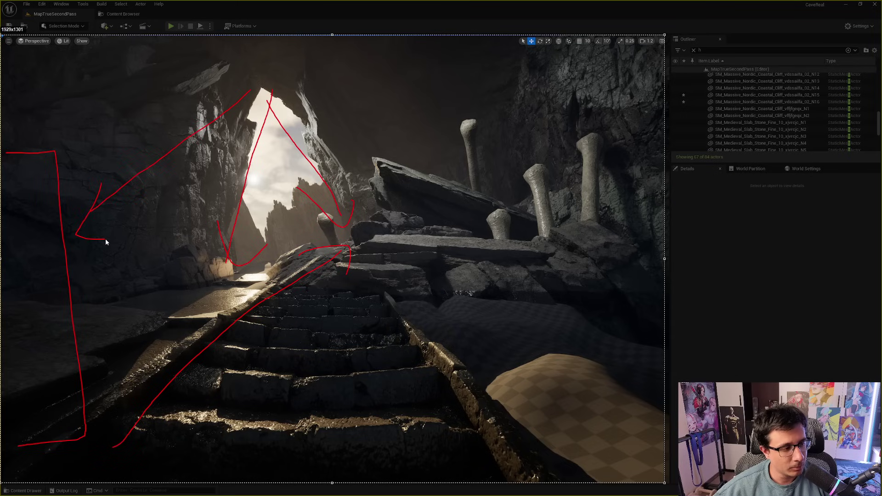
mouse_move(90, 322)
left_mouse_down()
mouse_move(280, 271)
mouse_move(264, 257)
left_mouse_up()
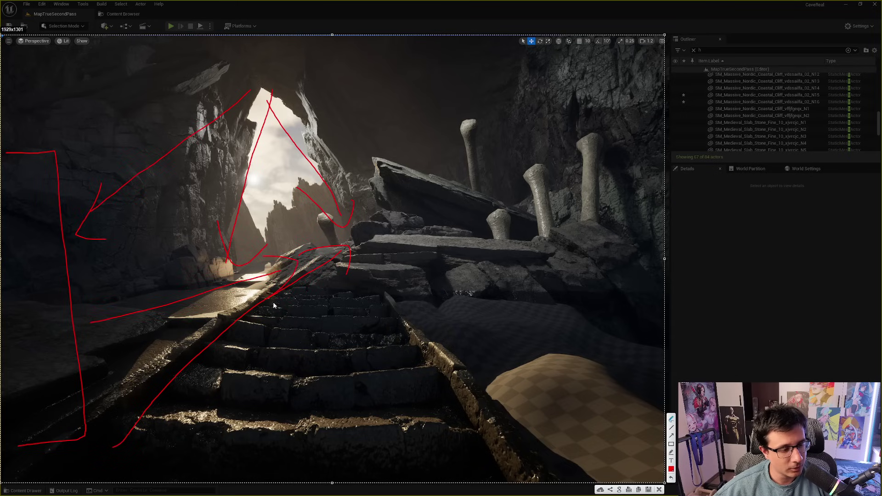
left_click(659, 489)
- Duplicate the left cliff wall SM_Massive_Nordic_Coastal_Cliff_vffjfgeqx_N2 and place the copy in the foreground left of the stairs
left_click(152, 211)
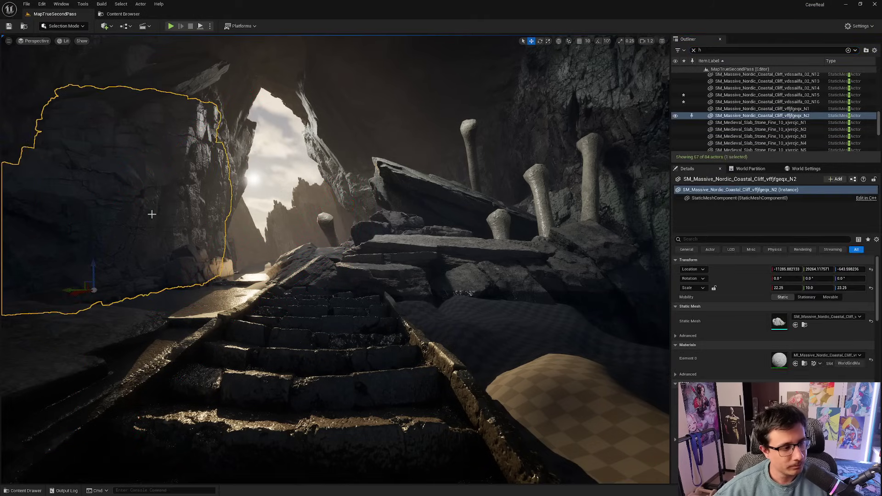
right_click_drag(152, 211, 138, 238)
right_click_drag(263, 197, 282, 172)
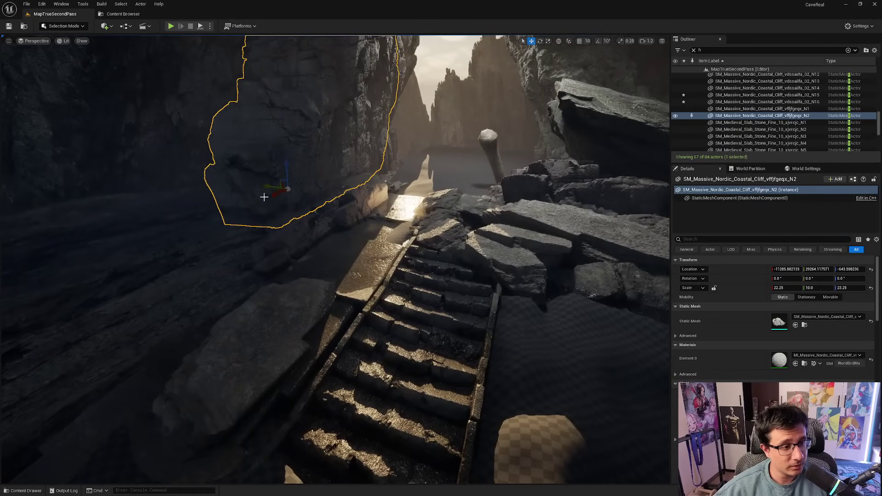
left_click_drag(276, 190, 96, 317, "alt")
key("e")
mouse_move(174, 317)
right_mouse_down()
mouse_move(161, 311)
mouse_move(166, 306)
right_mouse_up()
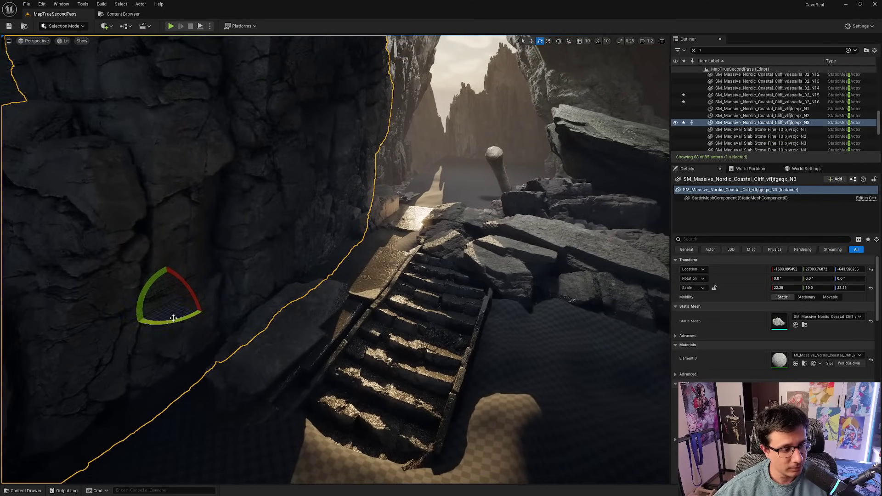
- Try the copied cliff rotated to about -43.8° around Z and shifted closer to the camera, and delete it
left_click_drag(174, 318, 121, 321)
mouse_move(120, 322)
right_mouse_down()
mouse_move(174, 307)
mouse_move(94, 327)
mouse_move(107, 316)
right_mouse_up()
key("w")
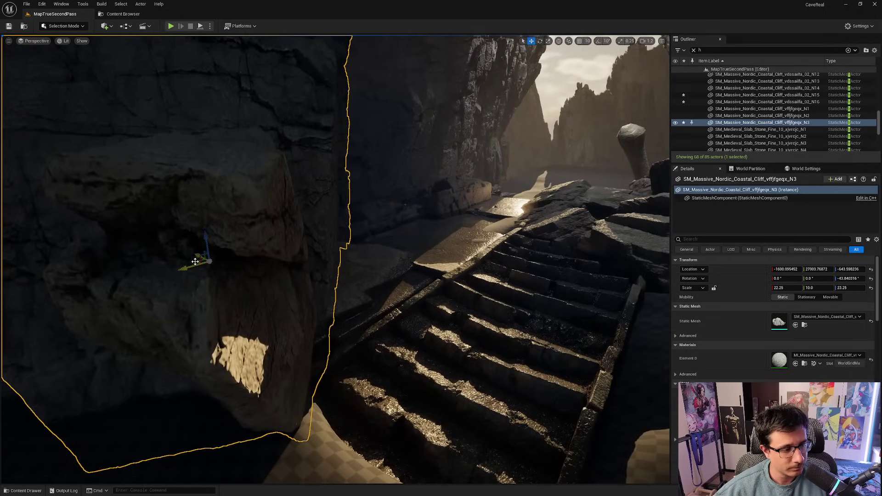
left_click_drag(190, 264, 298, 259)
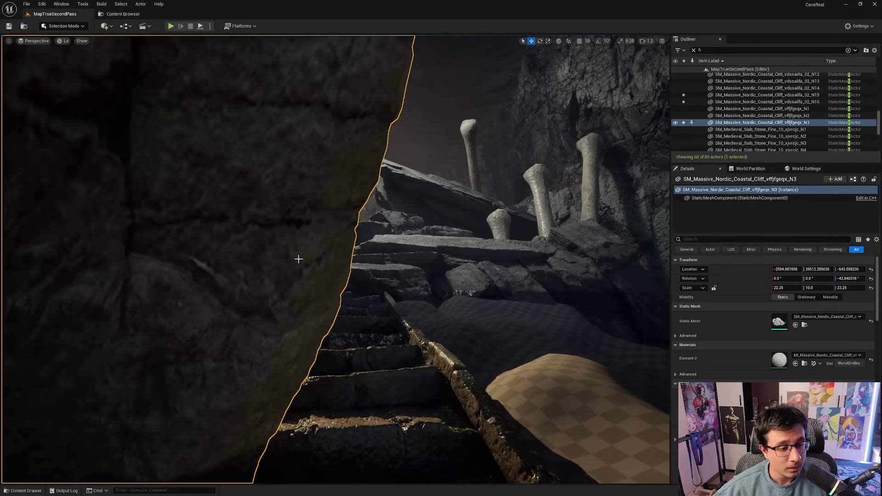
mouse_move(320, 262)
right_mouse_down()
mouse_move(258, 281)
mouse_move(332, 264)
mouse_move(323, 263)
right_mouse_up()
key("Delete")
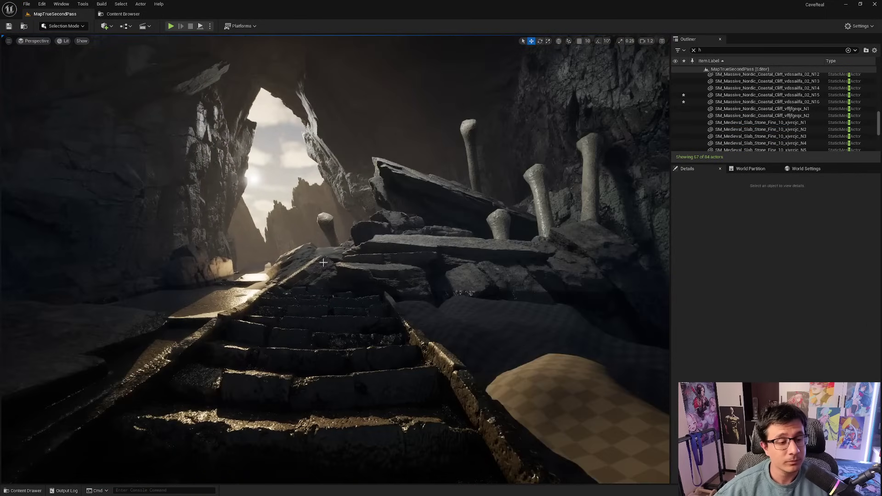
- Duplicate the bone SM_Skeleton_Arm_4 and place the copy in the foreground over the left side of the stairs, at about X -3009
left_click(329, 227)
right_click_drag(329, 226, 317, 261)
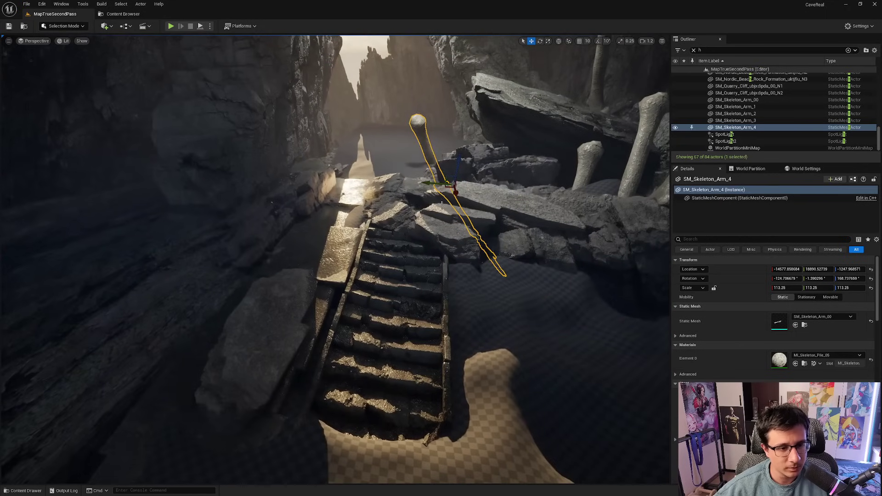
left_click_drag(442, 202, 299, 408, "alt")
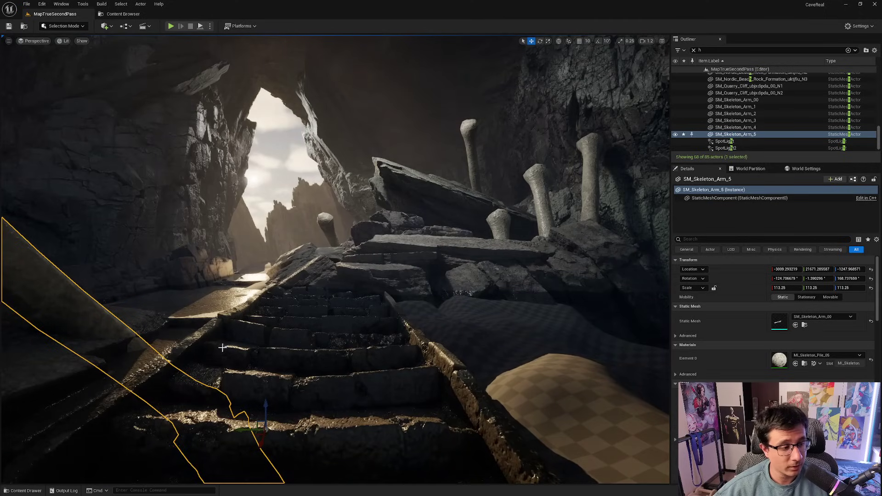
key("h")
key("ctrl+z")
- Rotate the copied bone to about -121.1°, -18.8°, 168.1° and shift it to about X -2674, Y 22085
mouse_move(157, 329)
right_mouse_down()
mouse_move(138, 332)
mouse_move(157, 330)
right_mouse_up()
key("e")
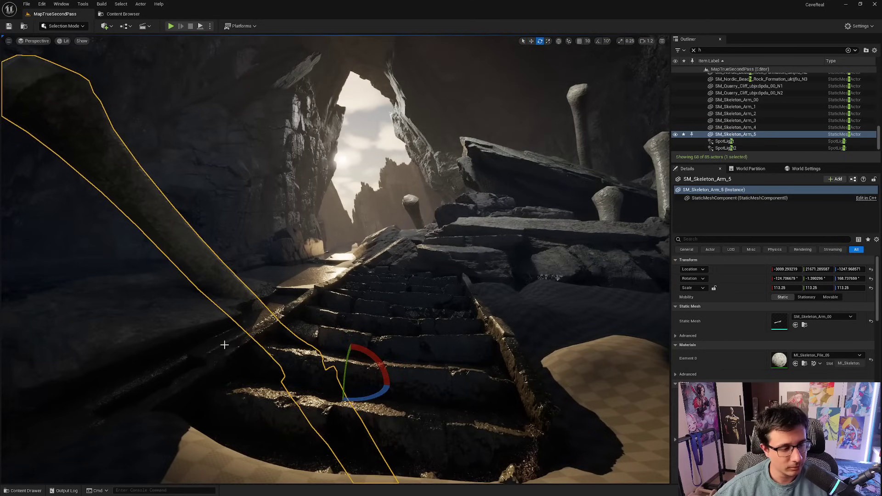
left_click_drag(339, 354, 306, 394)
key("w")
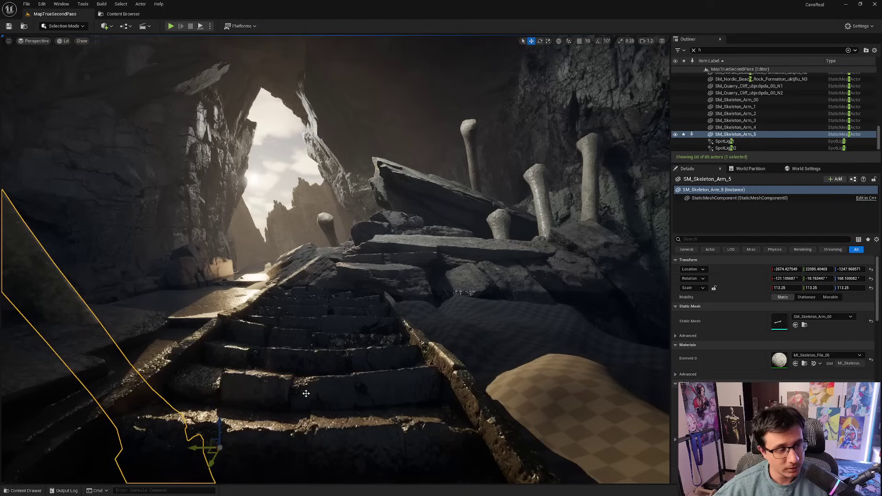
key("Escape")
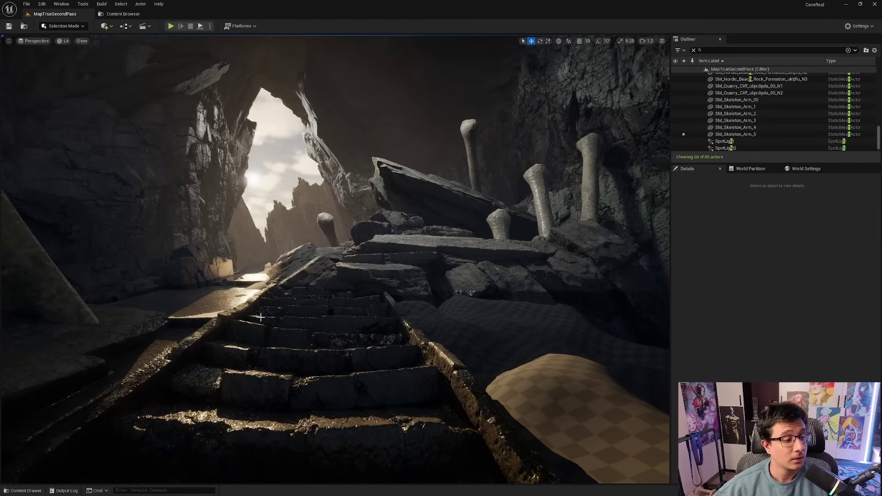
- Move the foreground bone to about X -2243, Y 21510 so it leans in beside the stairs' left edge
left_click(69, 294)
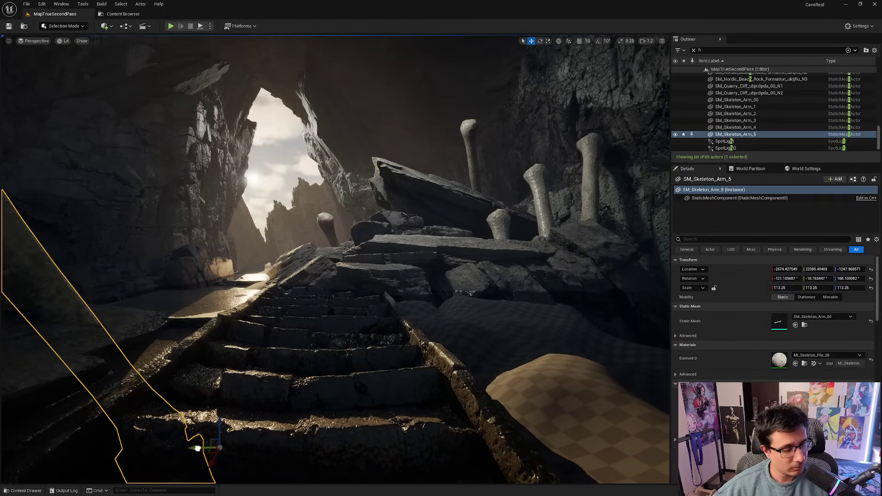
left_click_drag(196, 450, 262, 472)
key("Escape")
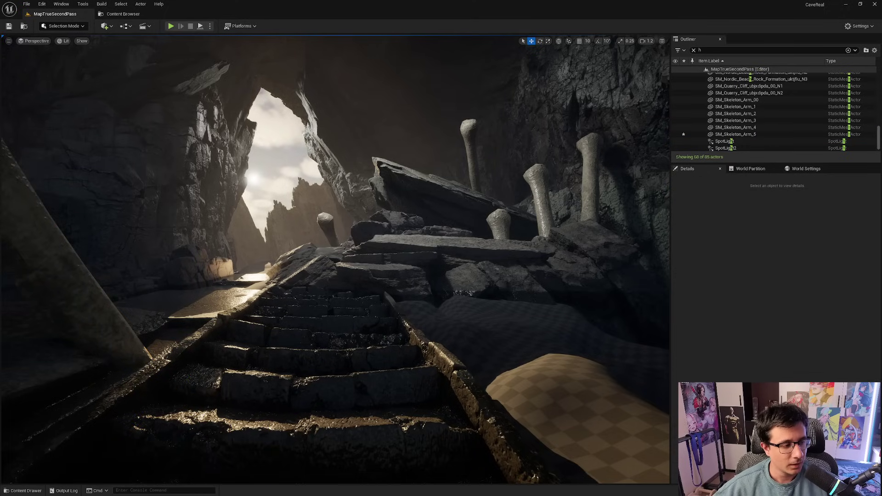
left_click(124, 311)
mouse_move(123, 310)
right_mouse_down()
mouse_move(104, 296)
mouse_move(110, 301)
right_mouse_up()
key("1")
key("Escape")
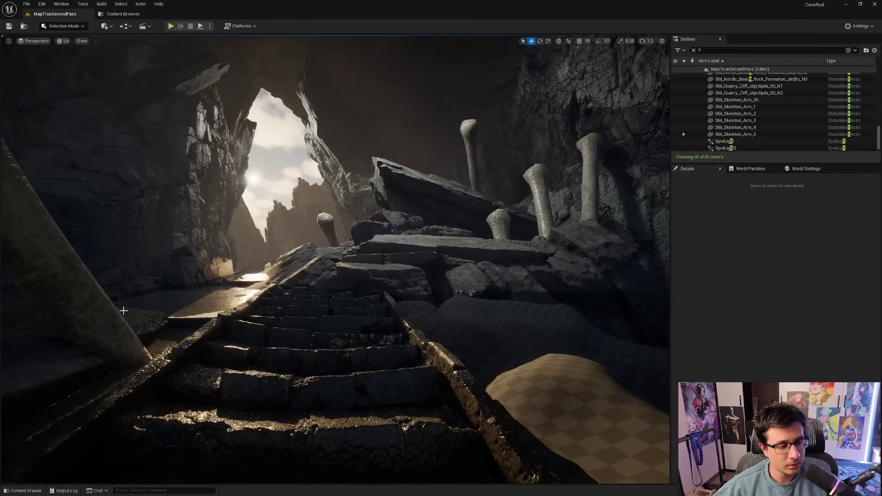
- Rotate the foreground bone around its vertical axis to about 181.8°
left_click(99, 309)
key("s")
right_click_drag(99, 308, 56, 329)
key("e")
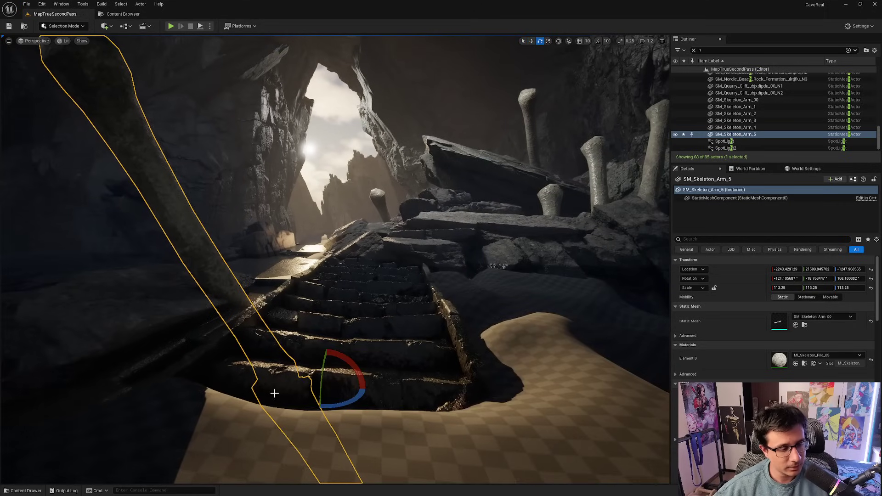
left_click_drag(338, 399, 296, 401)
right_click_drag(360, 386, 389, 371)
key("w")
key("Escape")
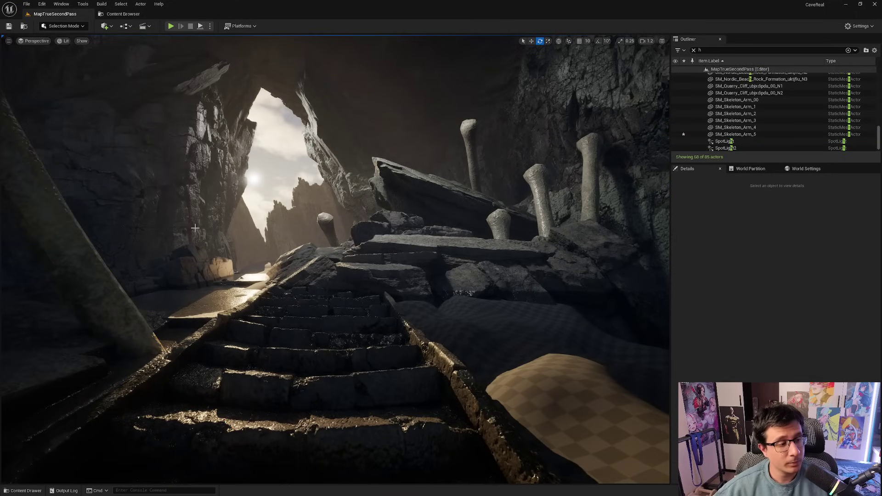
- Move the foreground bone to about X -1923, Y 21755
left_click(102, 306)
key("s")
right_click_drag(102, 307, 82, 339)
key("w")
left_click_drag(348, 288, 323, 301)
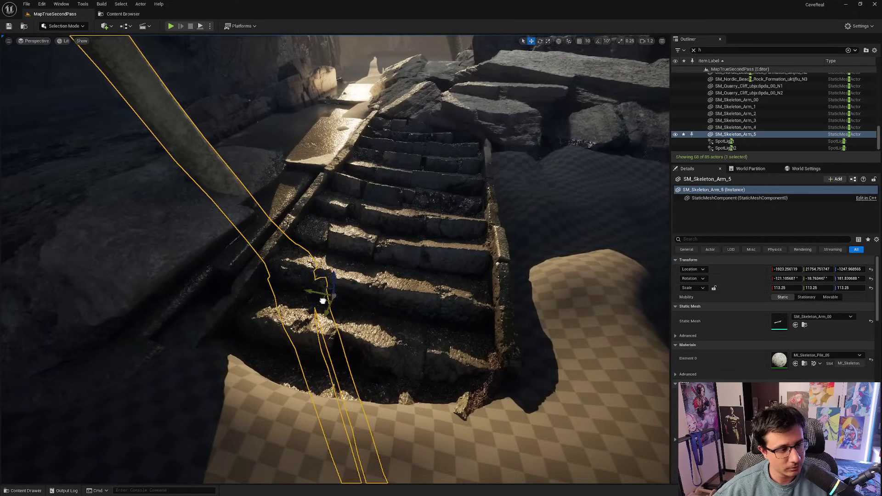
right_click_drag(322, 300, 351, 250)
key("w")
key("Escape")
- Shift the foreground bone inward so its edge slopes down to the left railing of the stairs
left_click(56, 299)
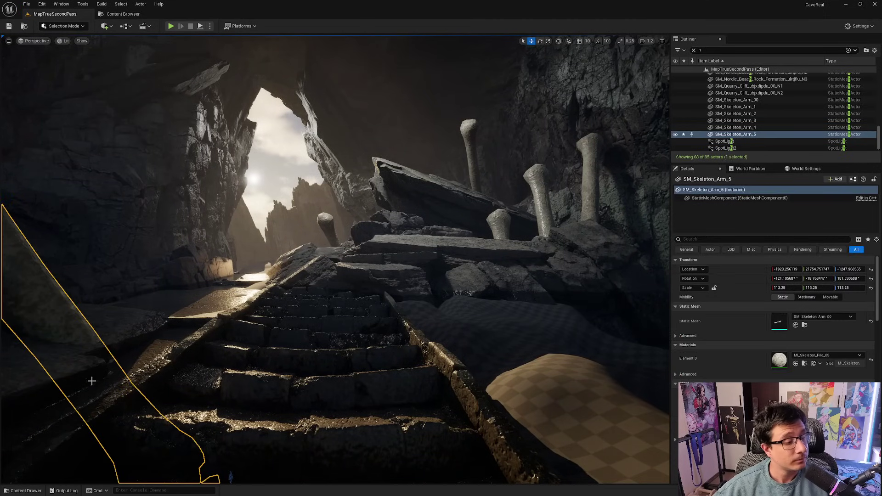
right_click_drag(204, 254, 215, 294)
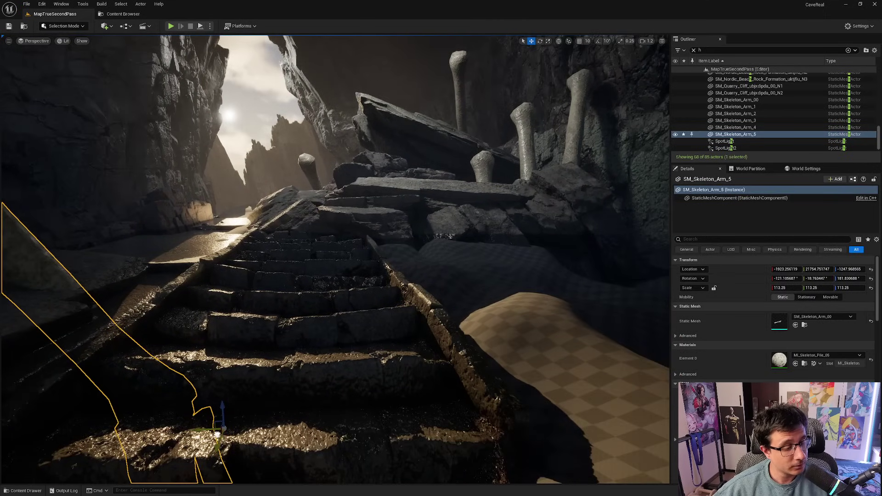
left_click_drag(215, 435, 249, 423)
key("Escape")
right_click_drag(283, 324, 274, 293)
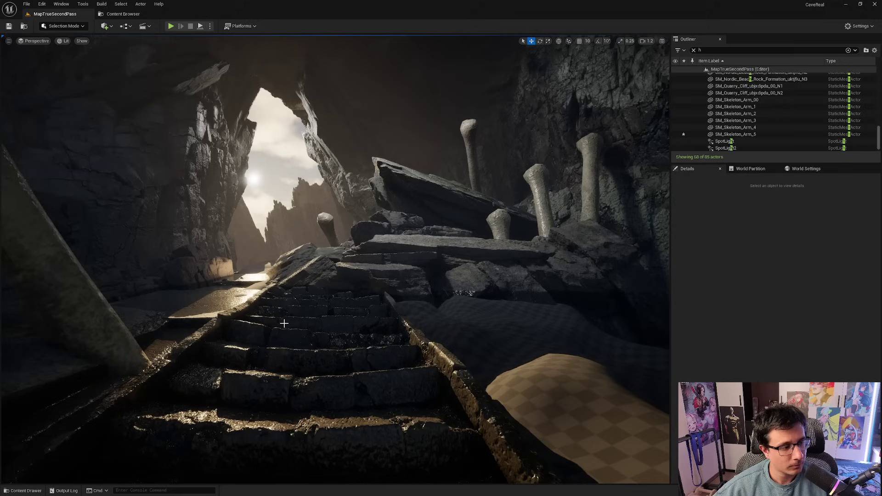
- Capture the full-screen viewport, draw red arrows down the bone and up the left stair edge, and dismiss the capture
key("F11")
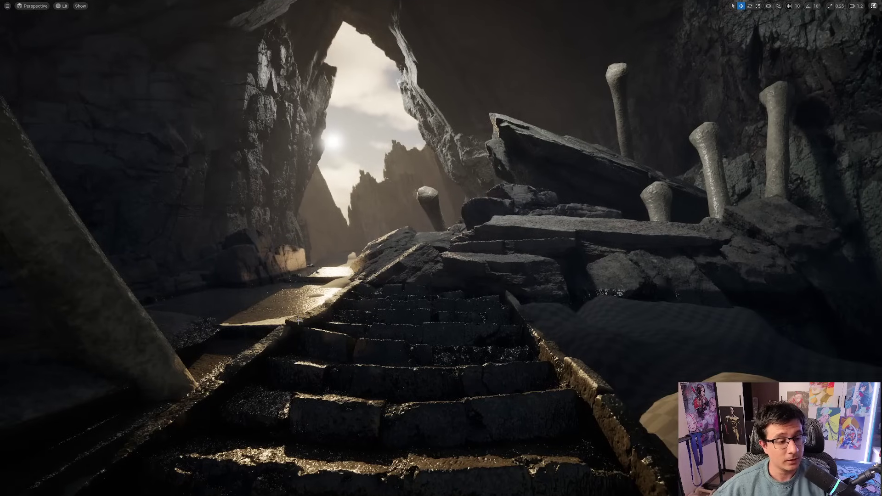
key("Print")
left_click_drag(0, 0, 881, 495)
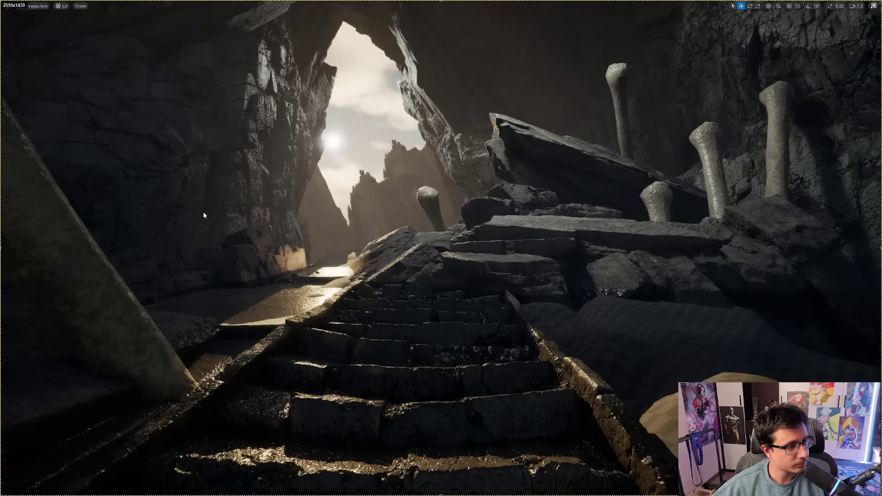
left_click_drag(42, 142, 164, 310)
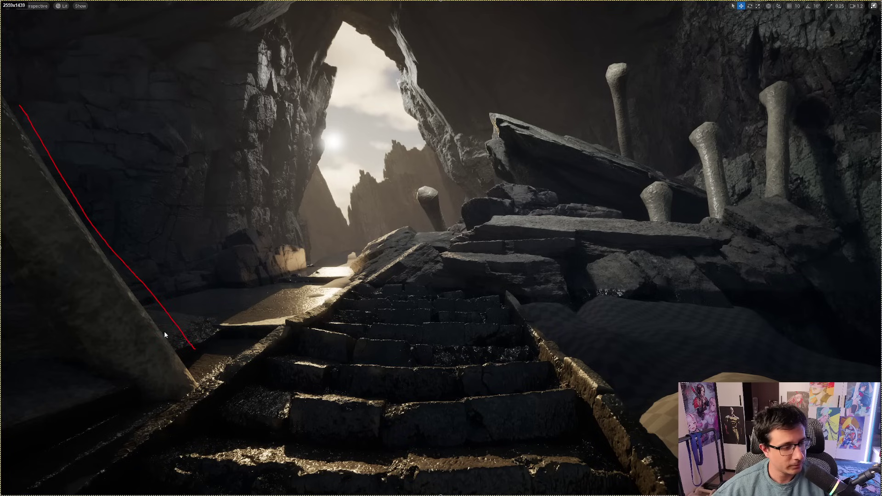
mouse_move(271, 336)
left_mouse_down()
mouse_move(384, 259)
mouse_move(374, 295)
left_mouse_up()
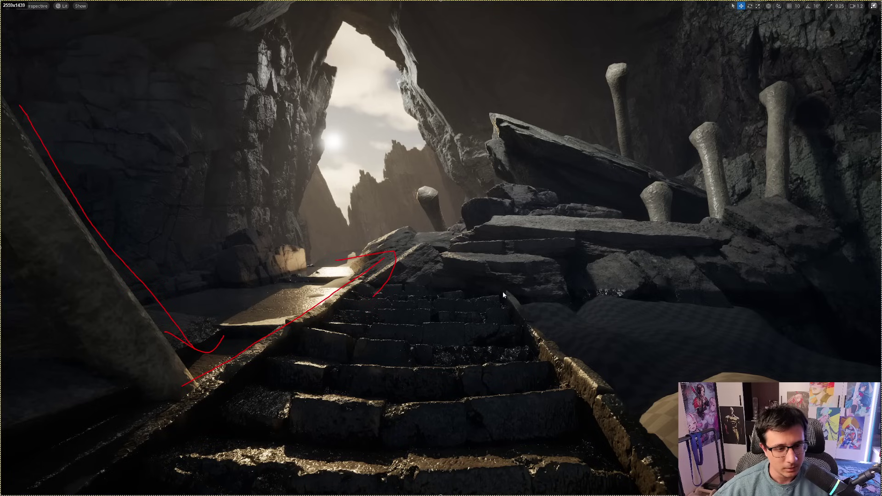
key("Escape")
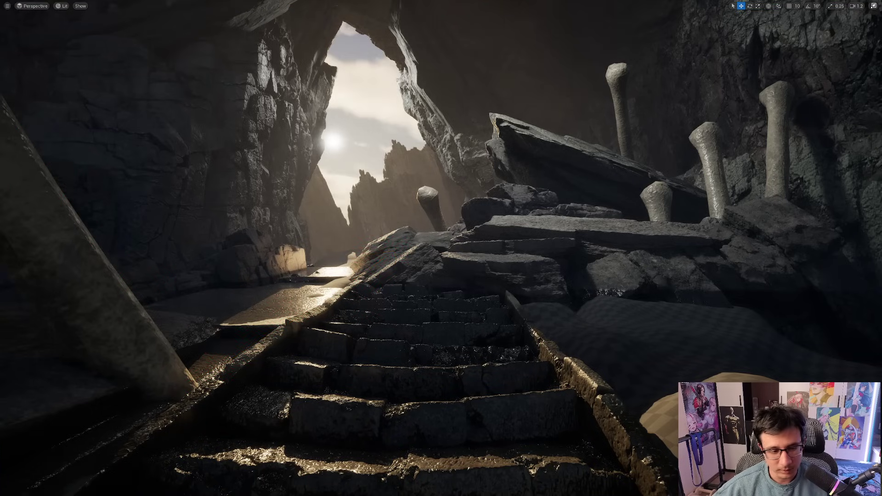
key("F11")
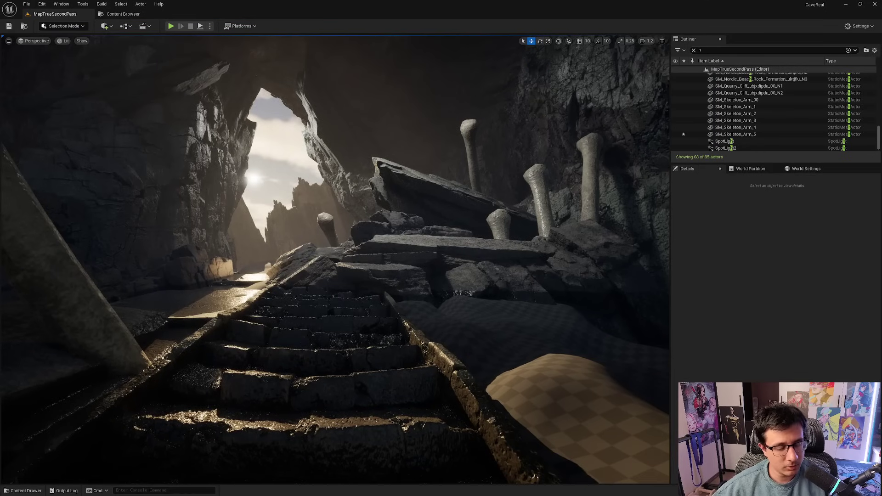
- Select the shrine stairs, capture the full-screen viewport, and trace both side edges of the staircase in red
left_click(325, 305)
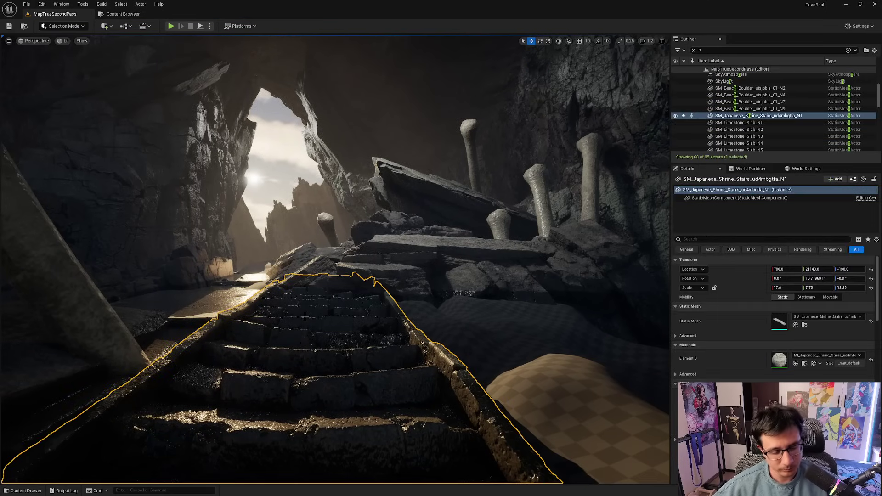
key("F11")
key("Print")
left_click_drag(0, 0, 871, 493)
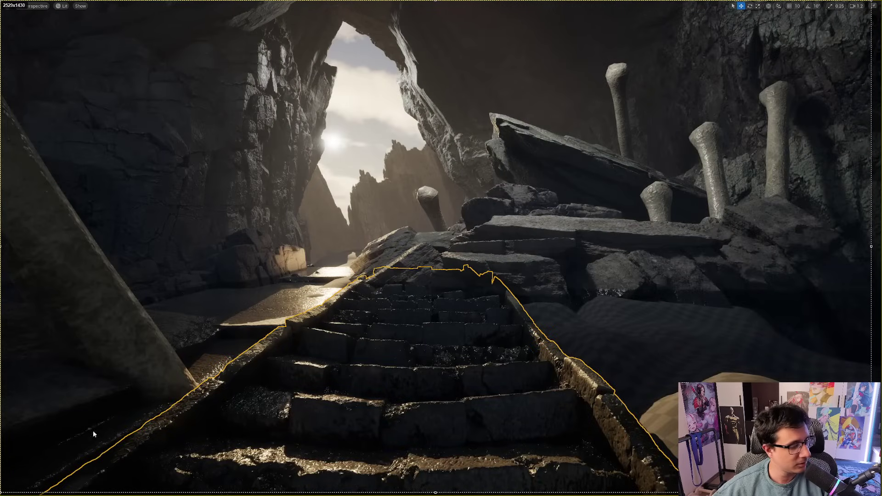
left_click_drag(56, 479, 392, 265)
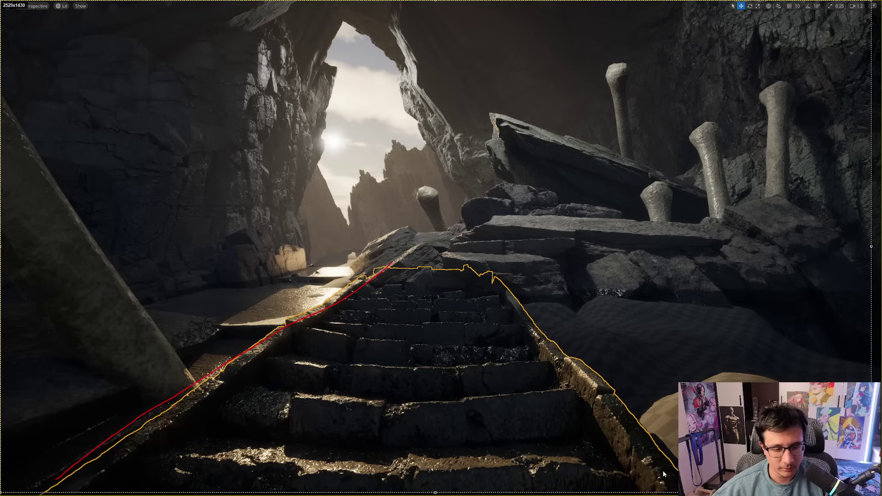
left_click_drag(670, 472, 514, 265)
- Draw a red rule-of-thirds grid over the captured viewport, circle its four intersections, and dismiss the capture
left_click_drag(221, 8, 231, 464)
left_click_drag(640, 42, 635, 453)
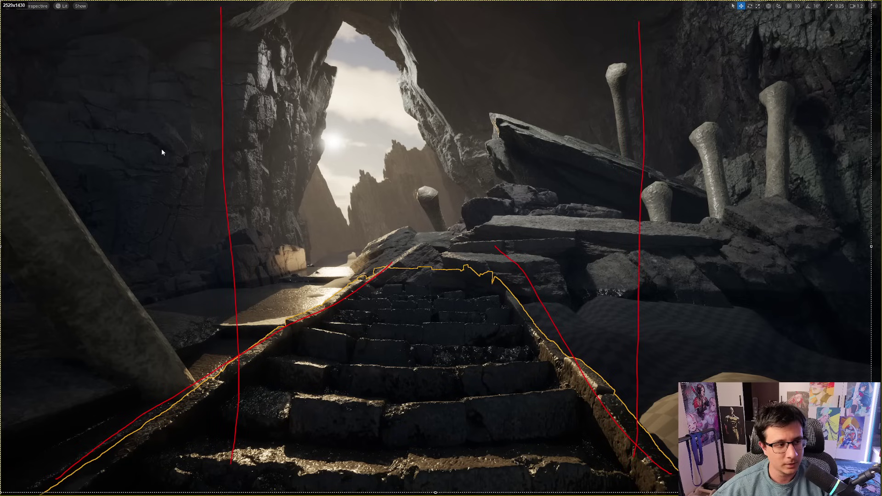
left_click_drag(15, 145, 817, 183)
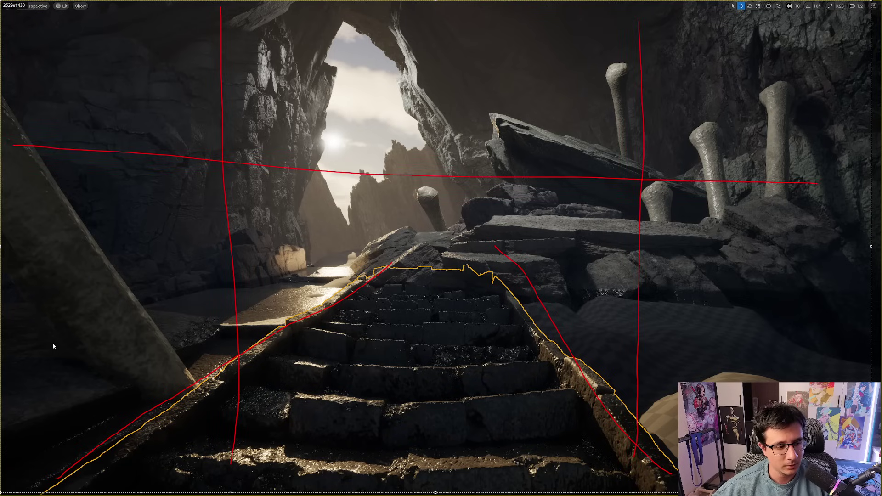
mouse_move(32, 340)
left_mouse_down()
mouse_move(574, 344)
mouse_move(786, 360)
left_mouse_up()
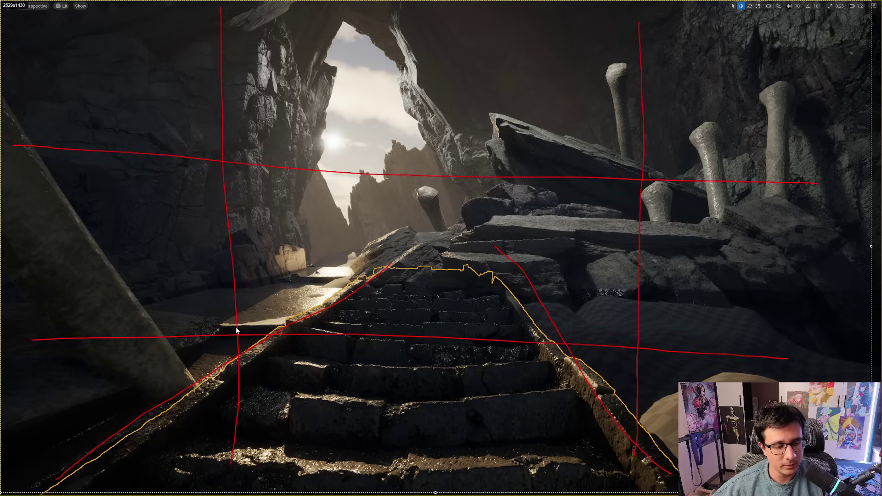
left_click_drag(642, 332, 625, 329)
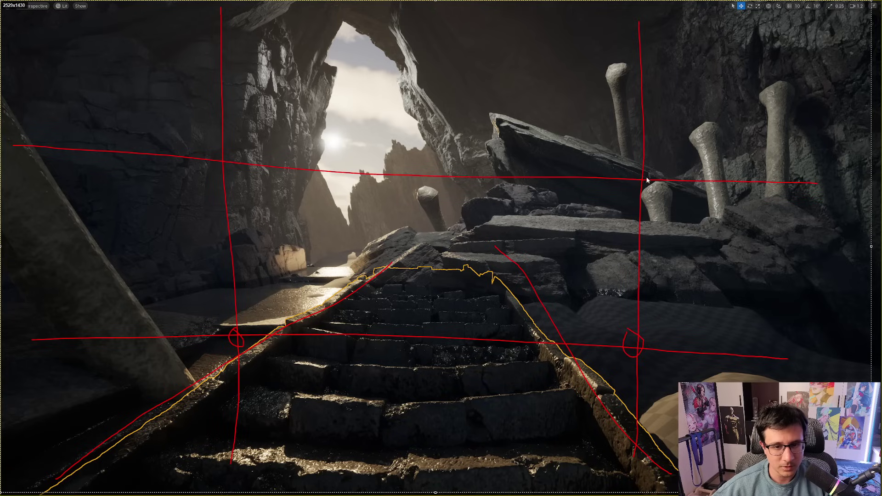
left_click_drag(647, 180, 658, 179)
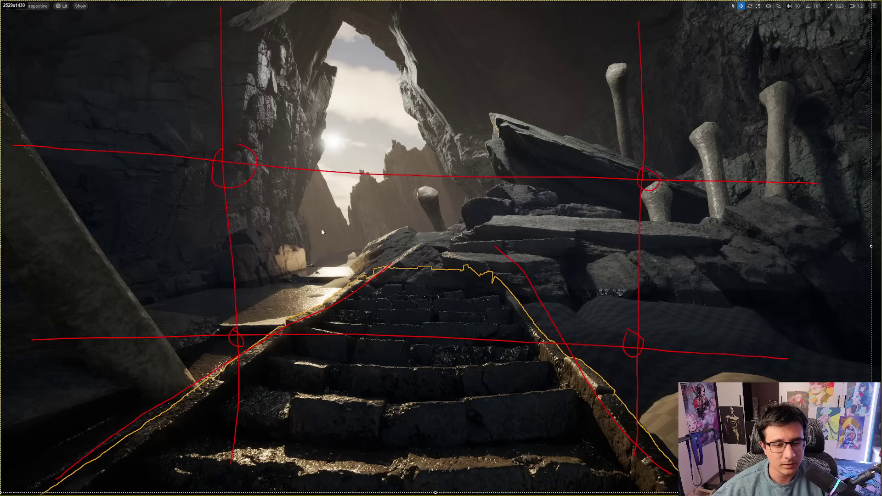
key("Escape")
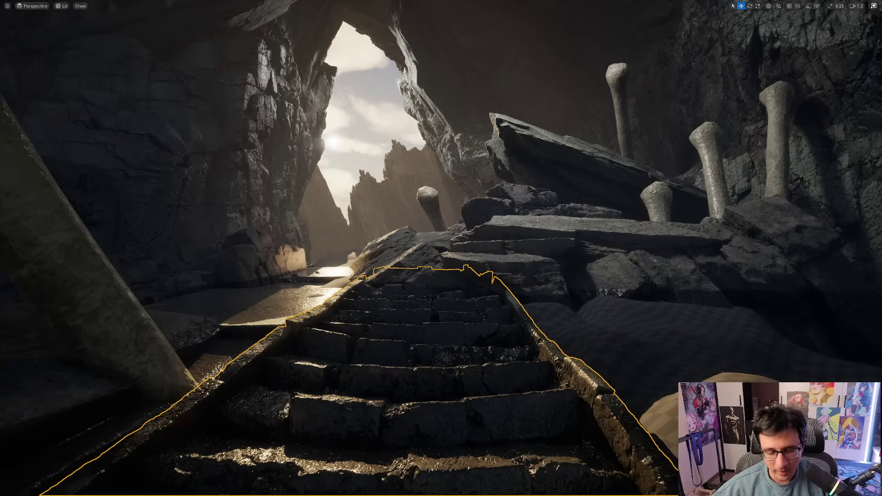
- Leave full-screen, clear the Outliner search, and turn the shrine stairs to about 16° yaw at about X 829, Y 22089
key("F11")
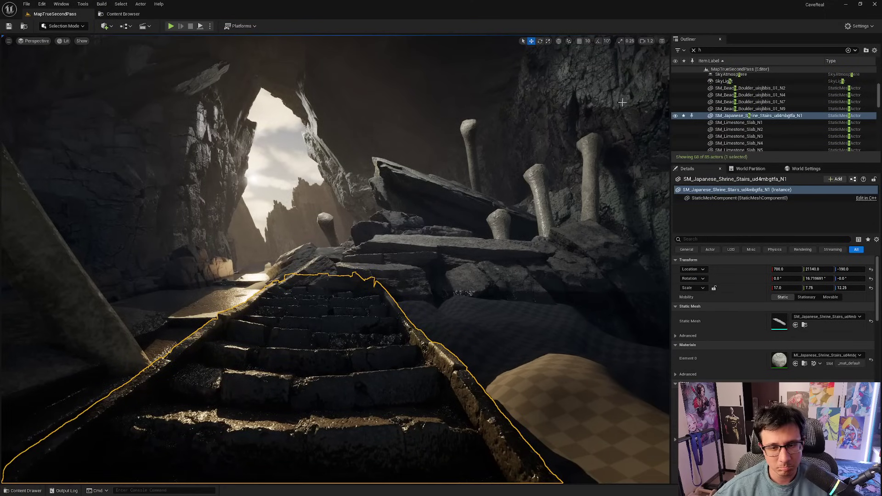
left_click(693, 51)
left_click(357, 324)
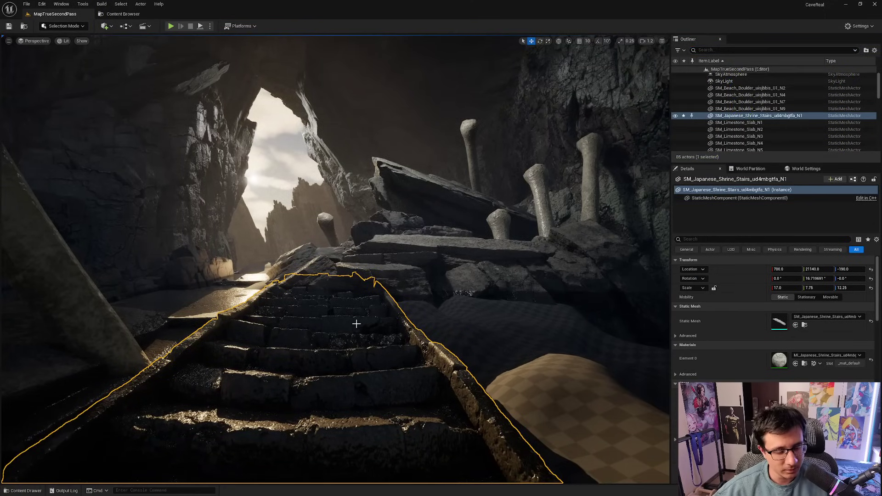
key("s")
mouse_move(357, 324)
right_mouse_down()
mouse_move(351, 414)
mouse_move(356, 340)
right_mouse_up()
key("e")
left_click_drag(357, 401, 232, 370)
key("w")
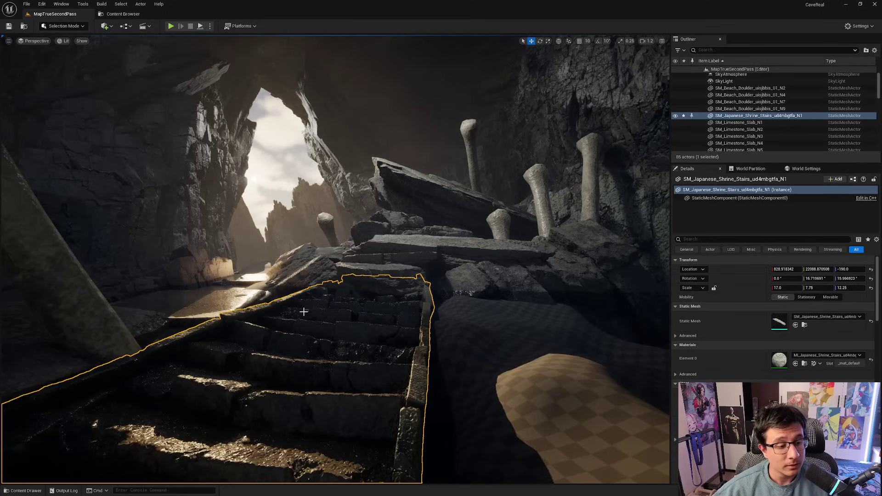
key("Escape")
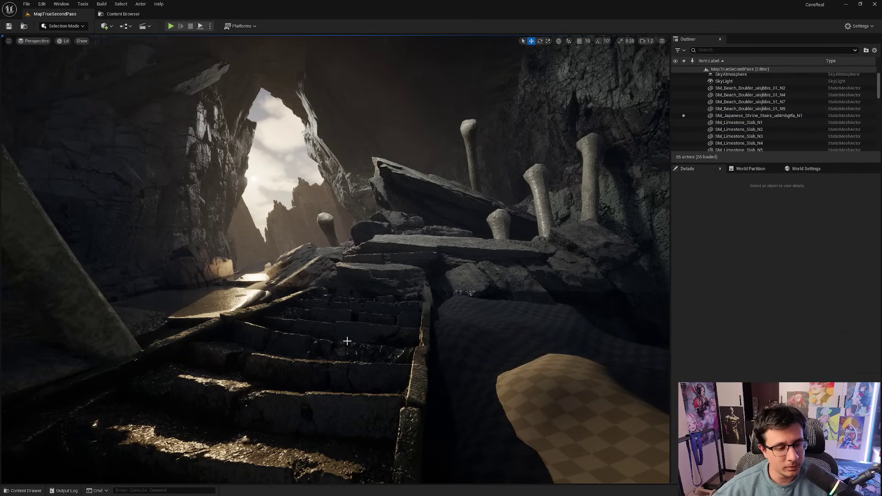
- Change the shrine stairs' pivot and tilt the staircase slightly so its near steps sit lower
left_click(347, 341)
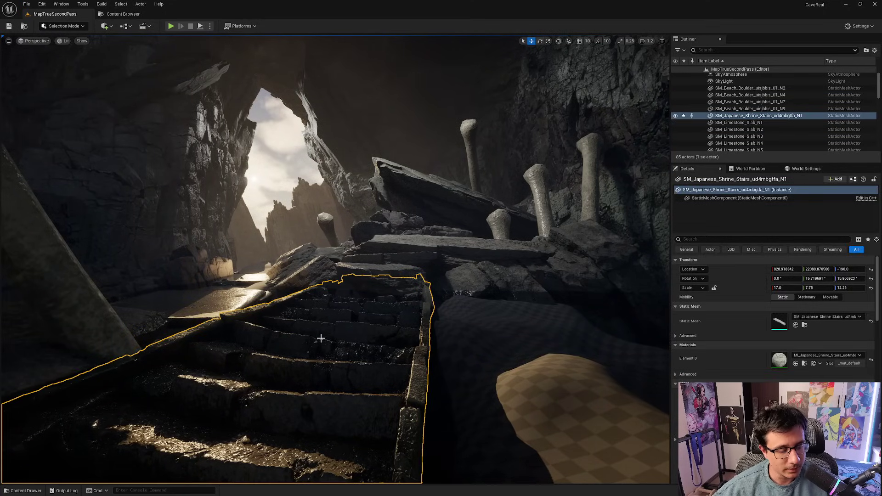
key("e")
right_click(322, 87)
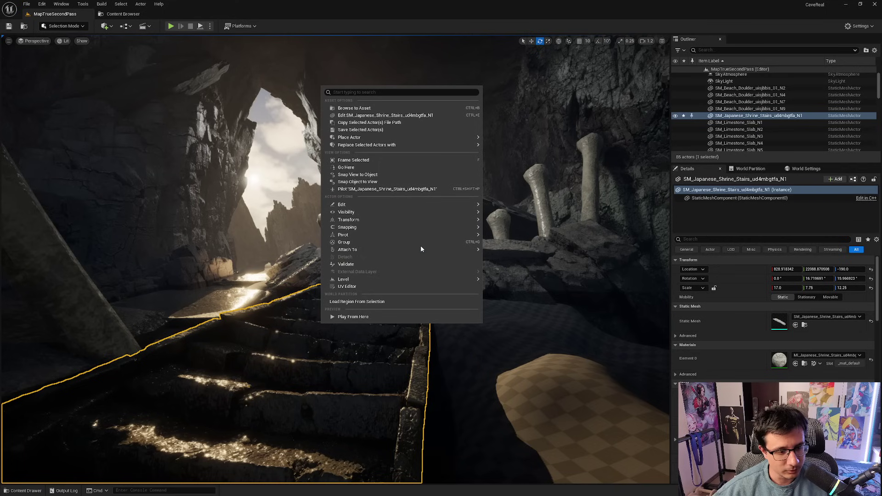
mouse_move(430, 235)
left_click(528, 259)
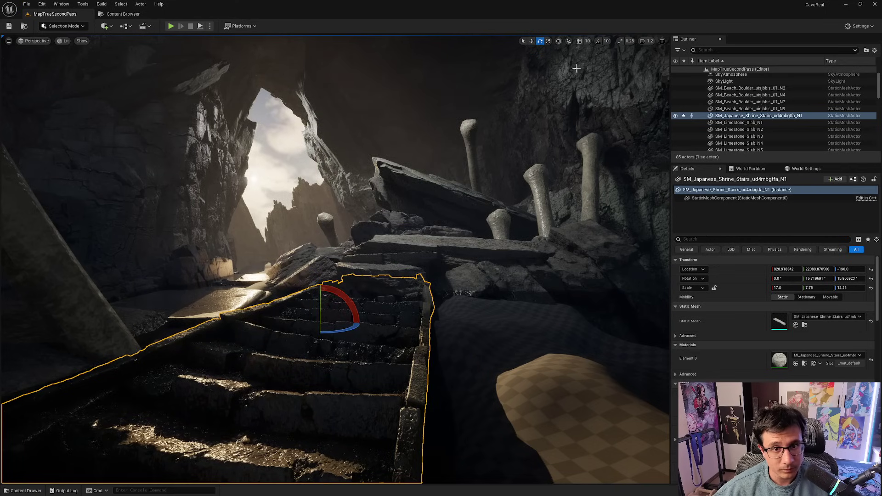
middle_click_drag(320, 303, 309, 338)
left_click_drag(310, 338, 308, 321)
key("Escape")
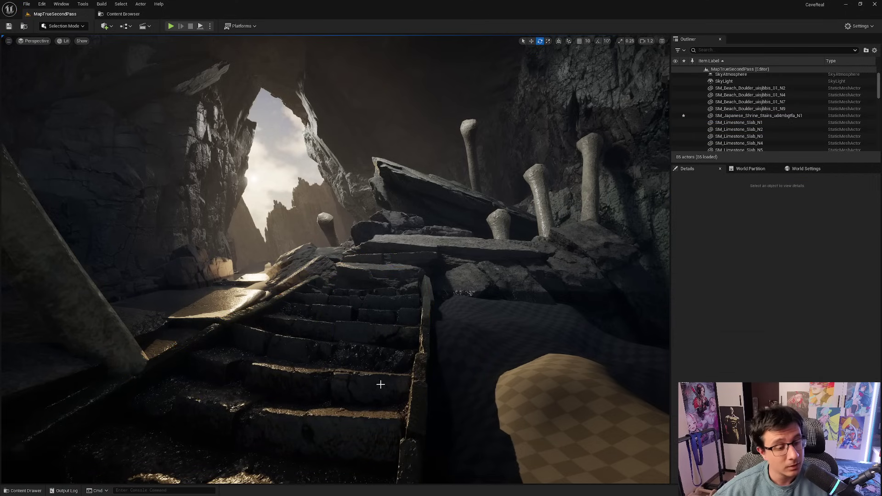
- Turn the shrine stairs further to about 20.5° yaw and lower them to about Z -350, at about X 795, Y 22405
left_click(321, 369)
right_click_drag(305, 398, 317, 394)
left_click_drag(185, 468, 118, 405)
key("w")
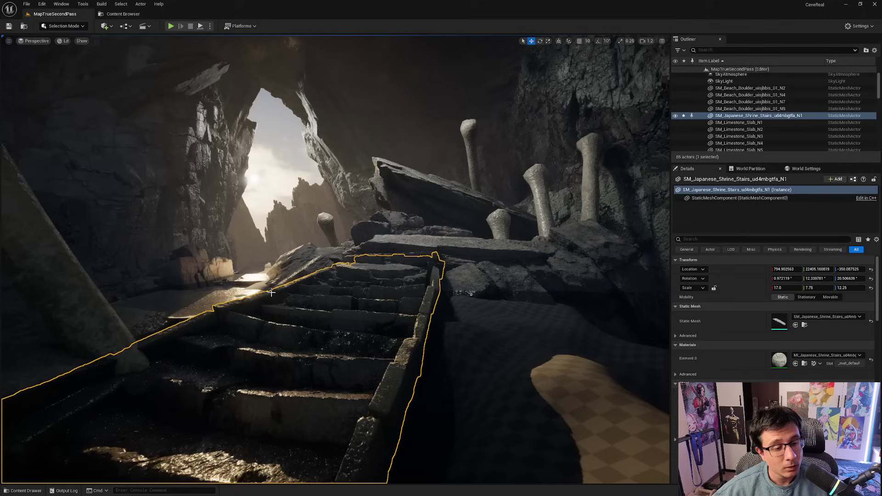
key("Escape")
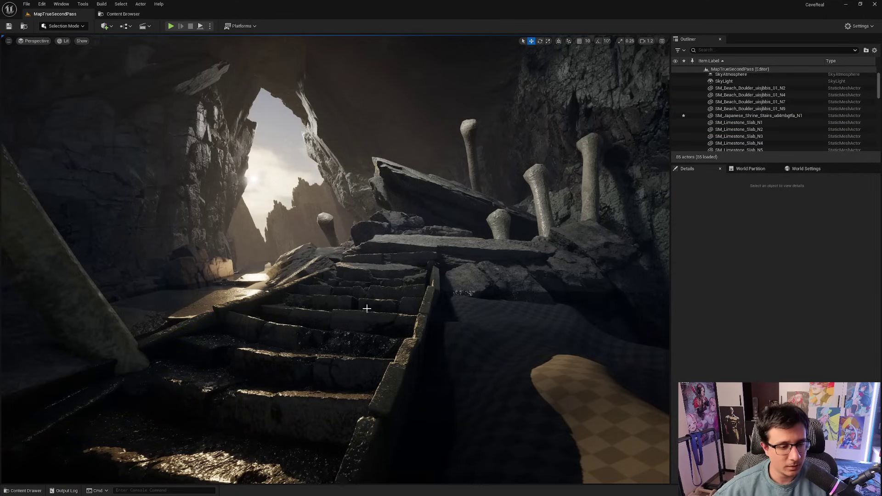
- In the full-screen viewport, switch the gizmo's coordinate space and shift the foreground bone outward, clear of the stairs' left railing
key("F11")
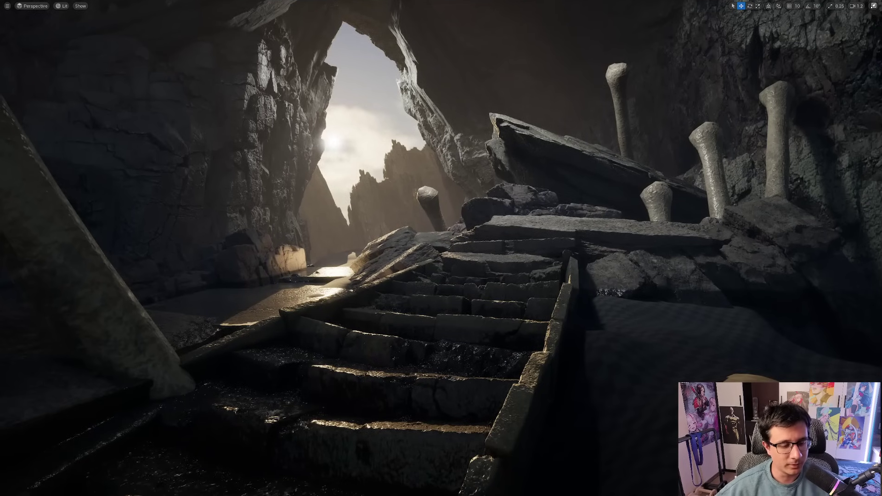
left_click(372, 315)
key("Escape")
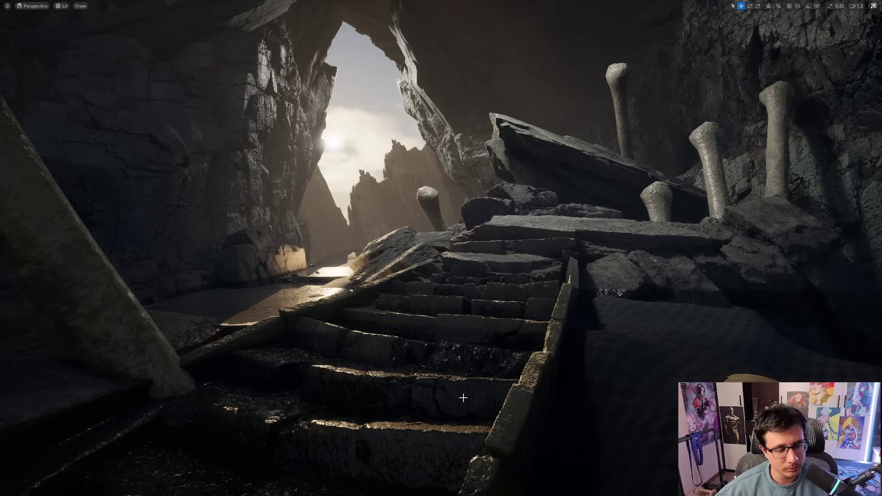
left_click(155, 332)
right_click_drag(206, 357, 242, 398)
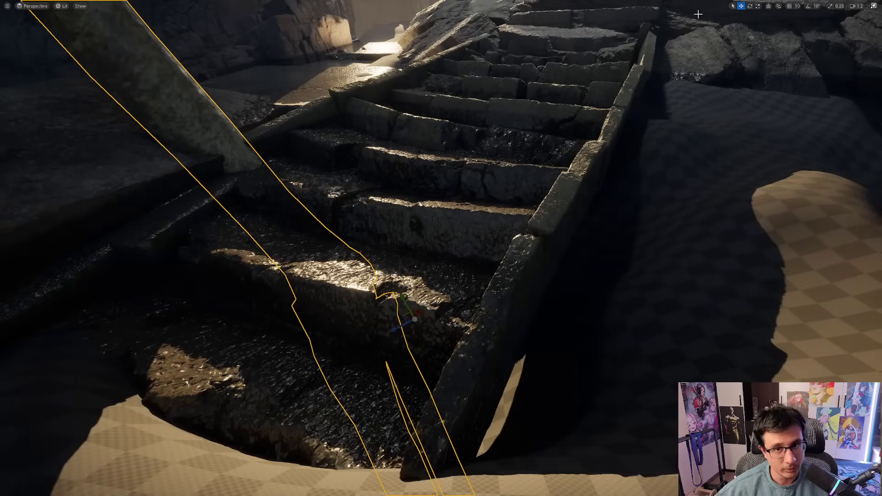
left_click(768, 6)
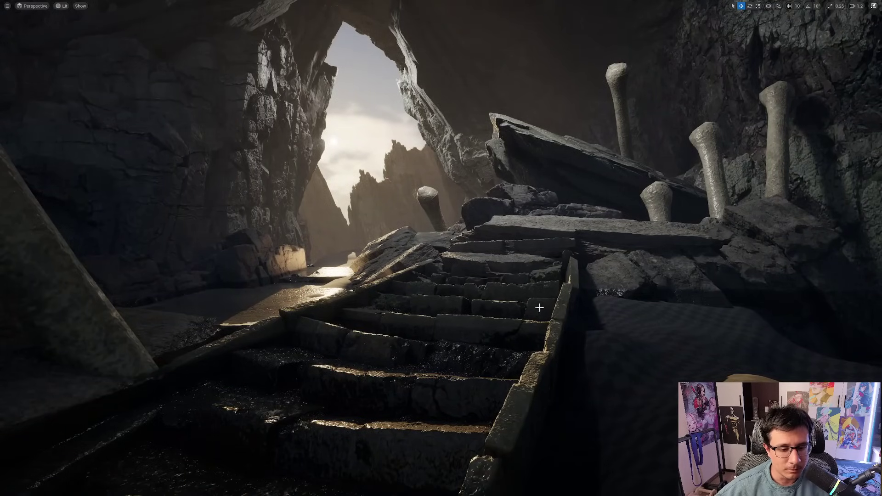
- Capture the full viewport, mark the scene's leading lines with red arrows, outline the tall right bone, and dismiss the capture
key("Print")
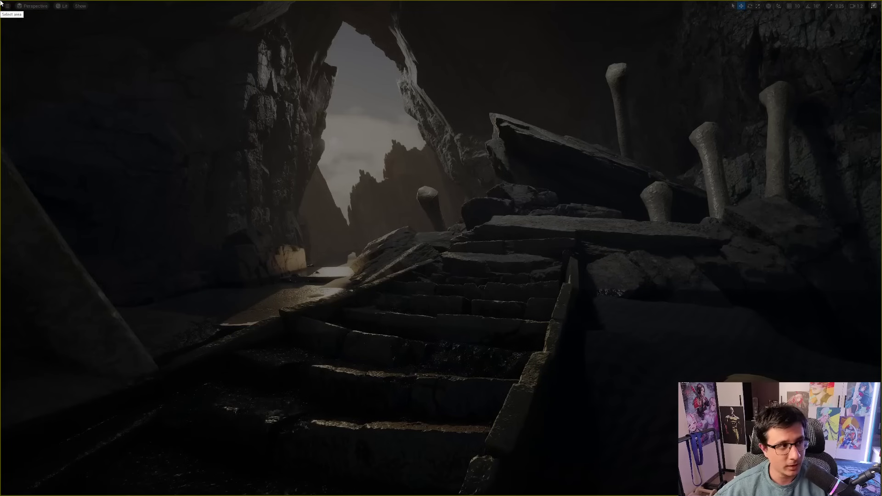
left_click_drag(1, 0, 881, 495)
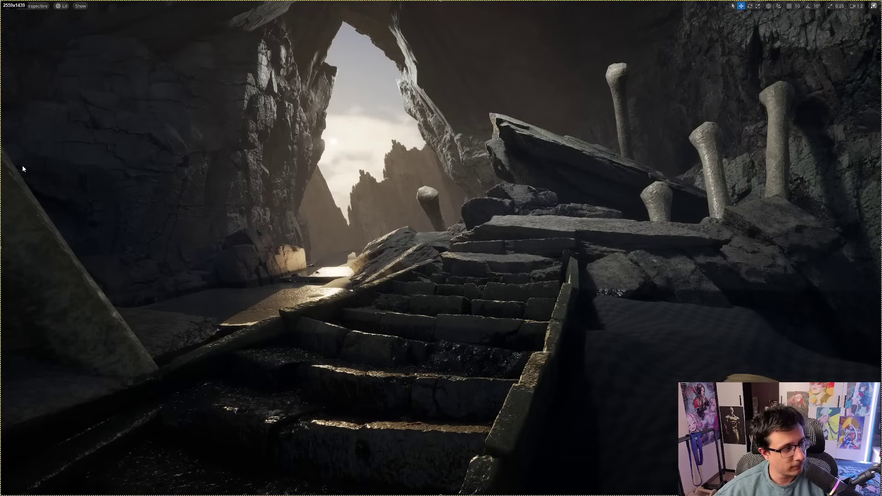
left_click_drag(19, 161, 165, 363)
left_click_drag(92, 394, 457, 230)
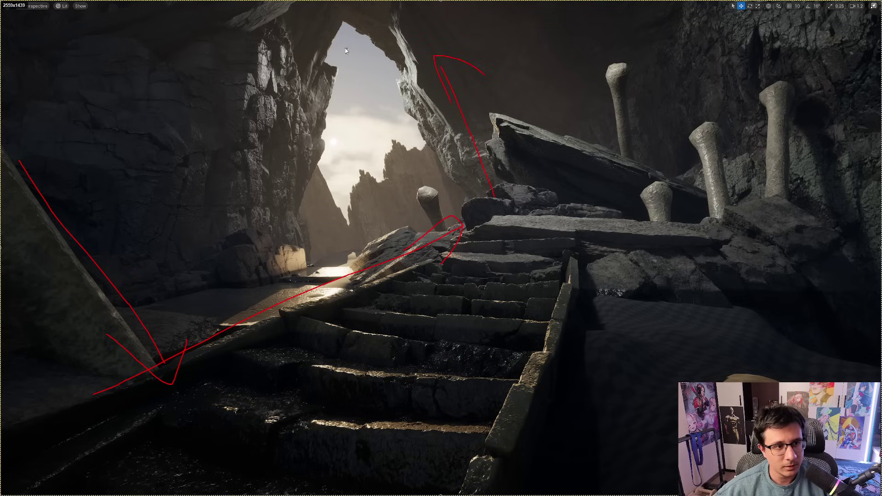
left_click_drag(336, 36, 290, 271)
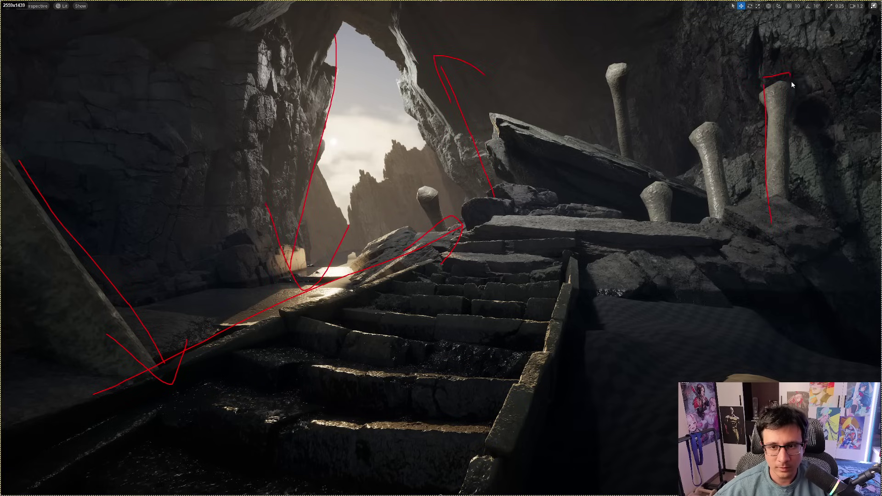
left_click_drag(750, 94, 603, 70)
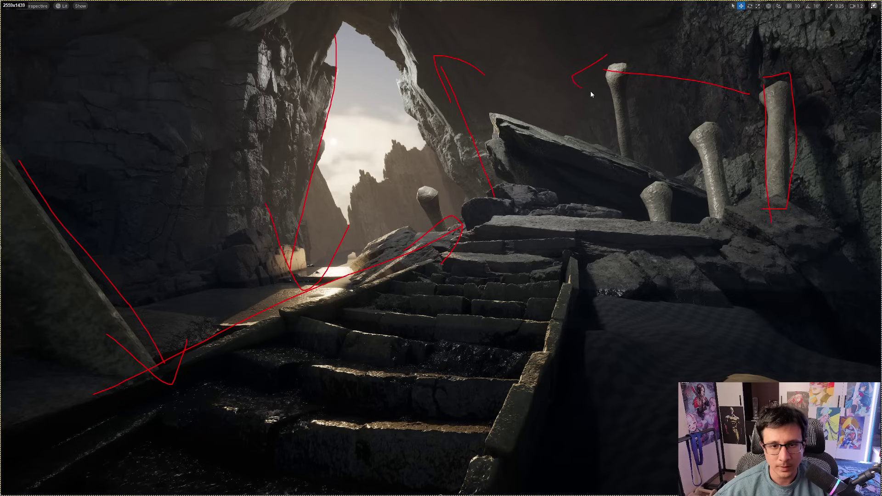
key("Escape")
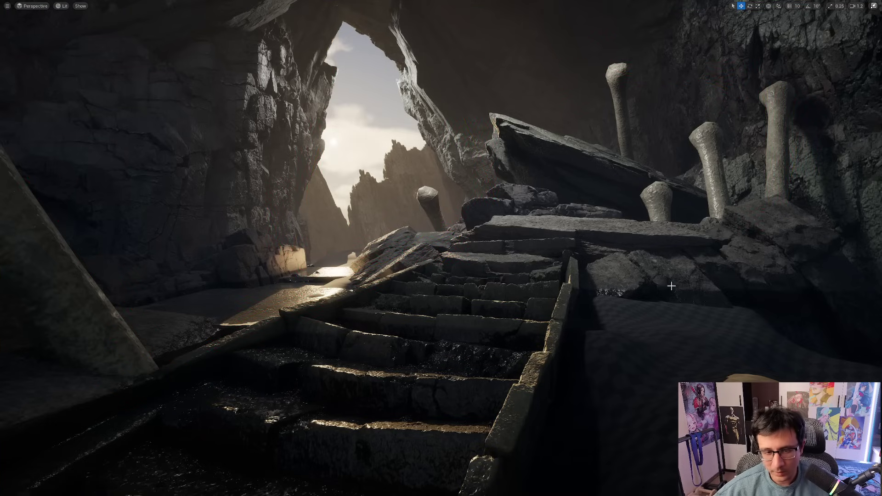
- Shrink the slender distant arm bone behind the slanted slab and lower it so only its upper end shows
left_click(626, 138)
left_click_drag(650, 164, 641, 128)
key("r")
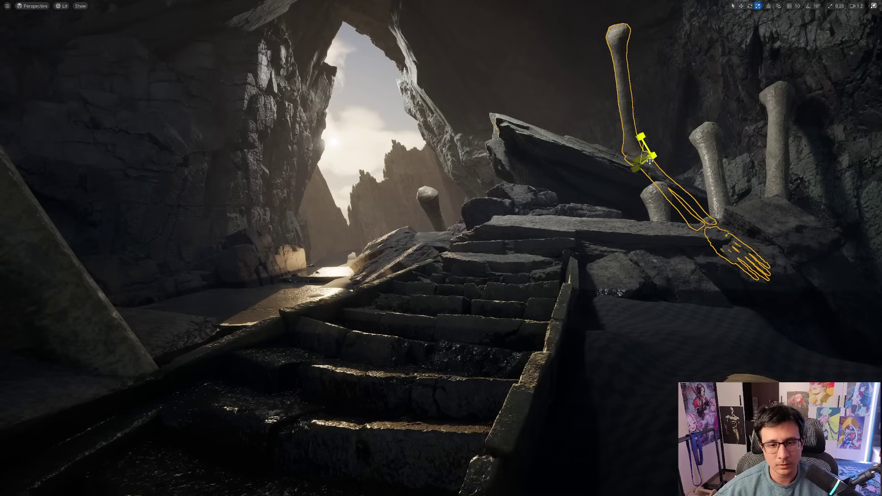
left_click_drag(642, 161, 622, 181)
key("w")
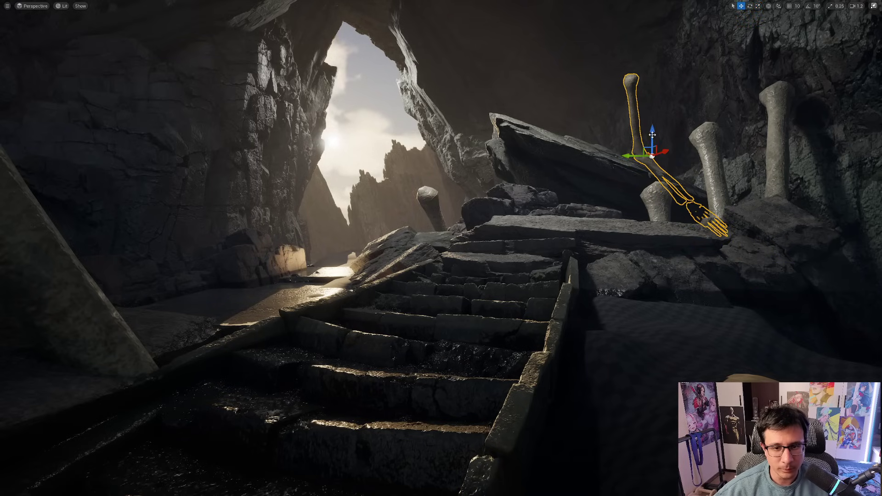
left_click_drag(641, 129, 641, 161)
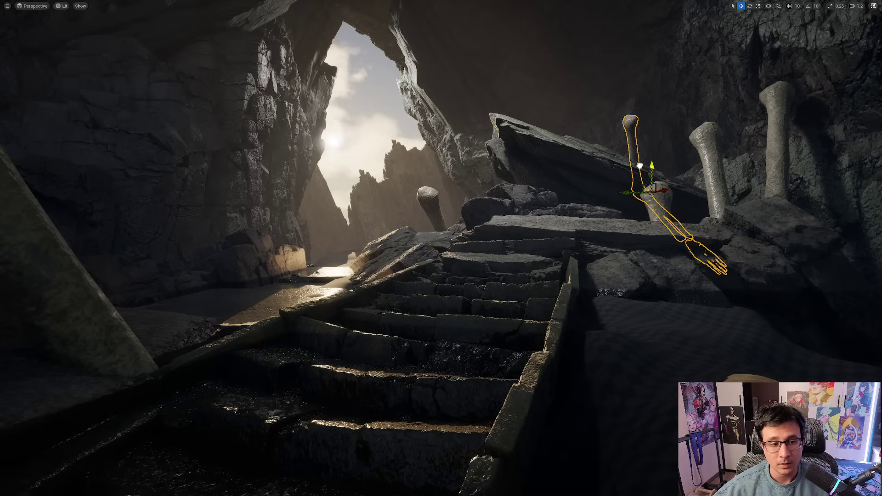
key("Escape")
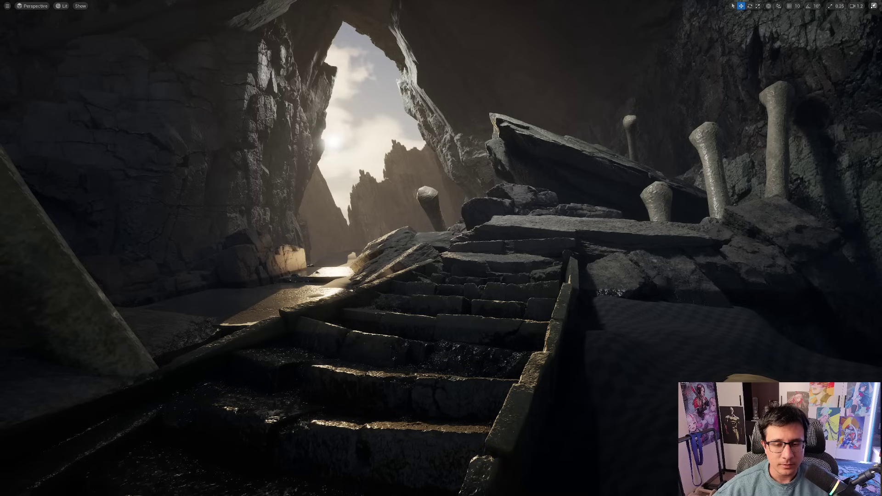
- Duplicate the arm bone standing right of the slab, place the copy by the right cave wall, and shrink it
left_click(630, 146)
left_click(721, 181)
left_click(770, 168)
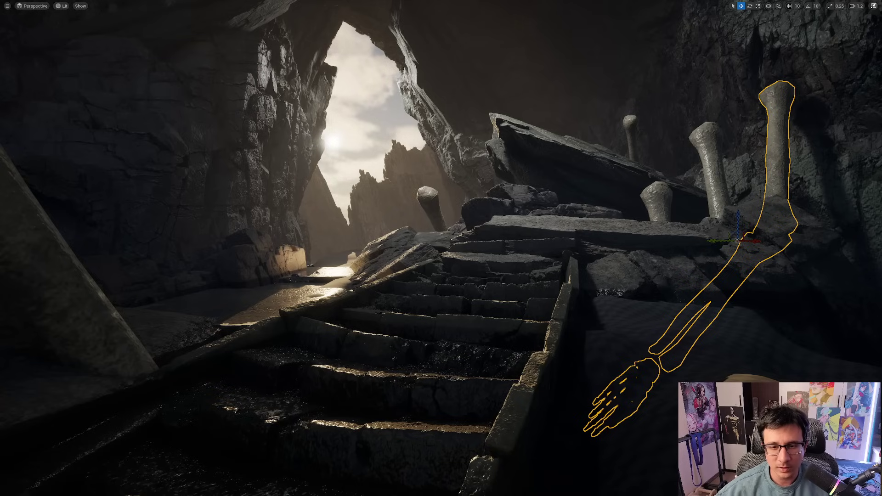
left_click(715, 187)
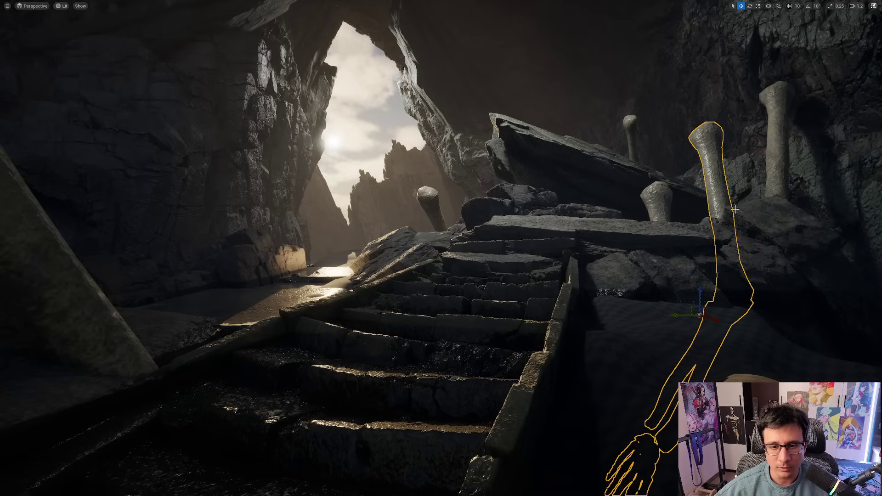
left_click(630, 139)
left_click(718, 185)
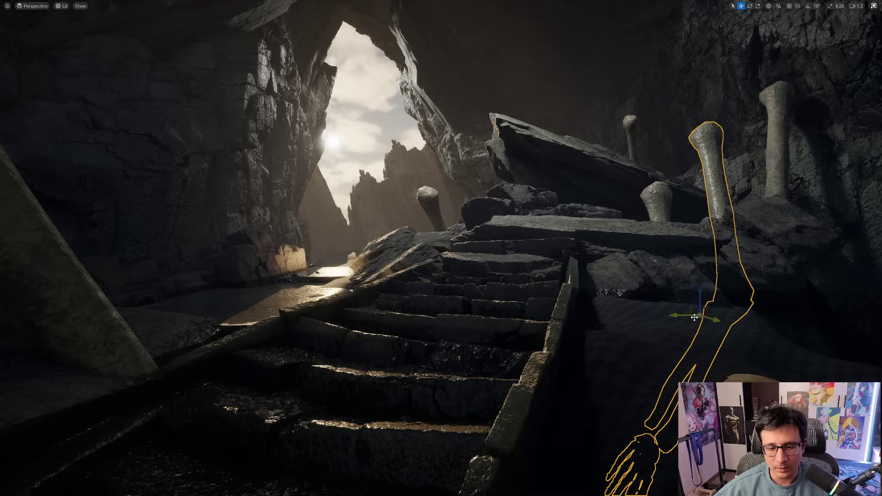
left_click_drag(696, 318, 806, 245)
key("r")
key("w")
key("Escape")
left_click(841, 218)
key("Escape")
left_click(634, 144)
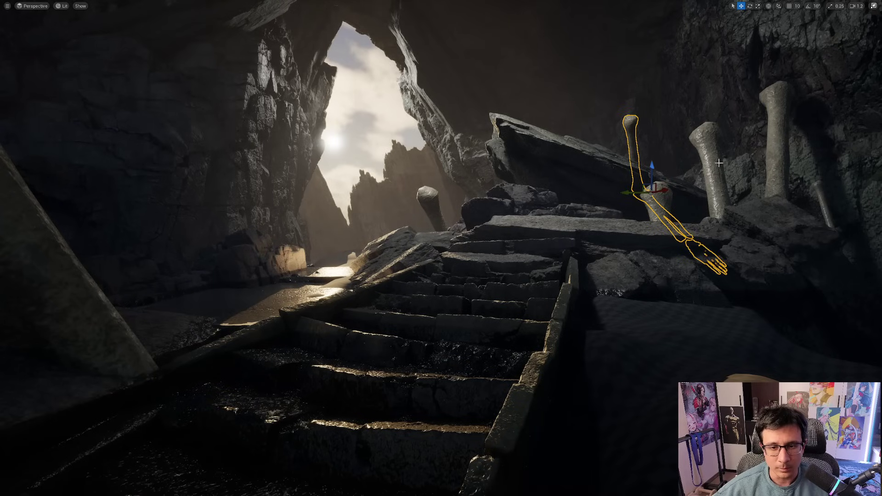
key("ctrl+z")
key("ctrl+z")
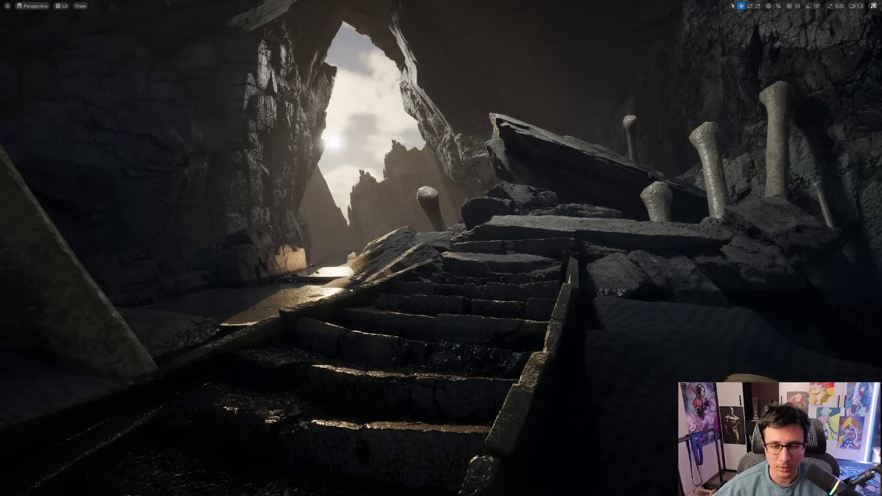
- Tilt the slender distant arm bone behind the slanted slab and adjust its height so only its rounded head shows above the slab
key("ctrl+y")
key("ctrl+z")
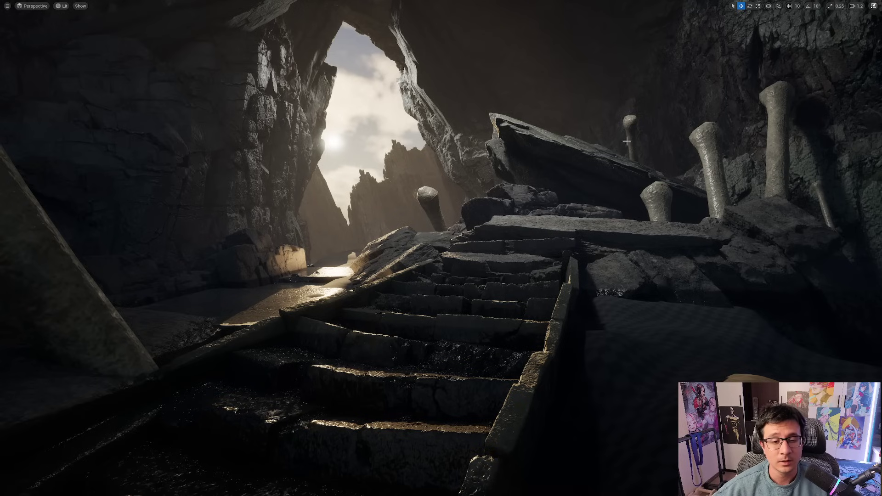
key("ctrl+y")
key("ctrl+y")
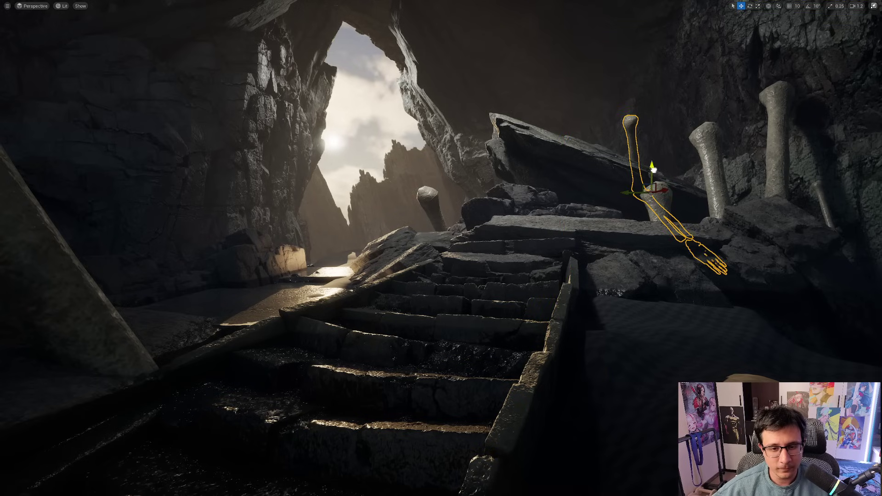
mouse_move(652, 169)
left_mouse_down()
mouse_move(652, 194)
mouse_move(652, 175)
left_mouse_up()
key("e")
left_click_drag(625, 224, 637, 231)
key("w")
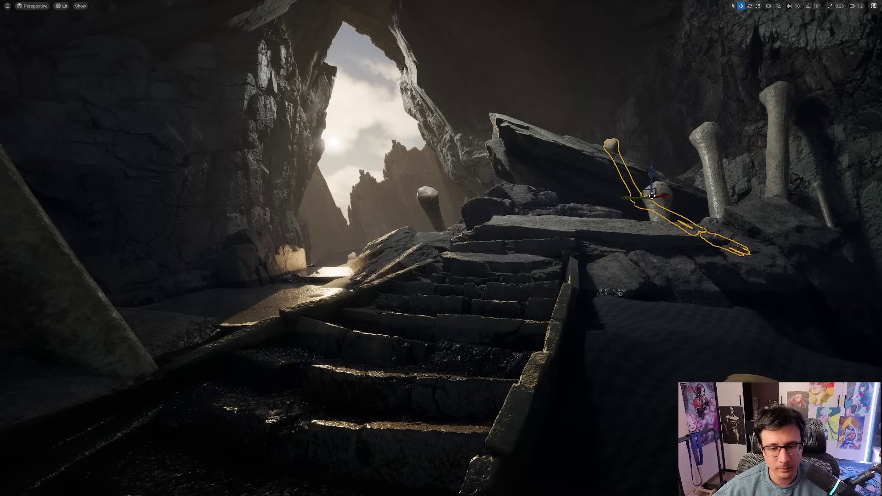
left_click_drag(652, 174, 652, 161)
key("g")
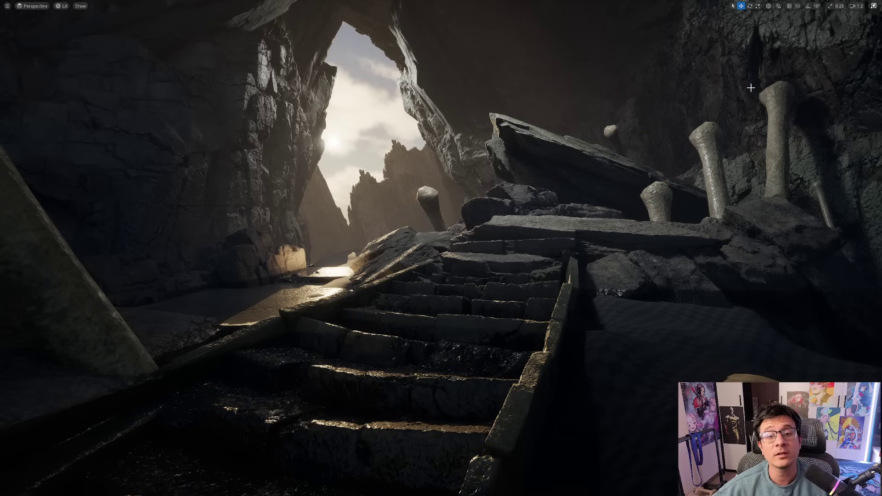
- Try removing the arm bone between the short bone and the tall right bone
left_click(707, 257)
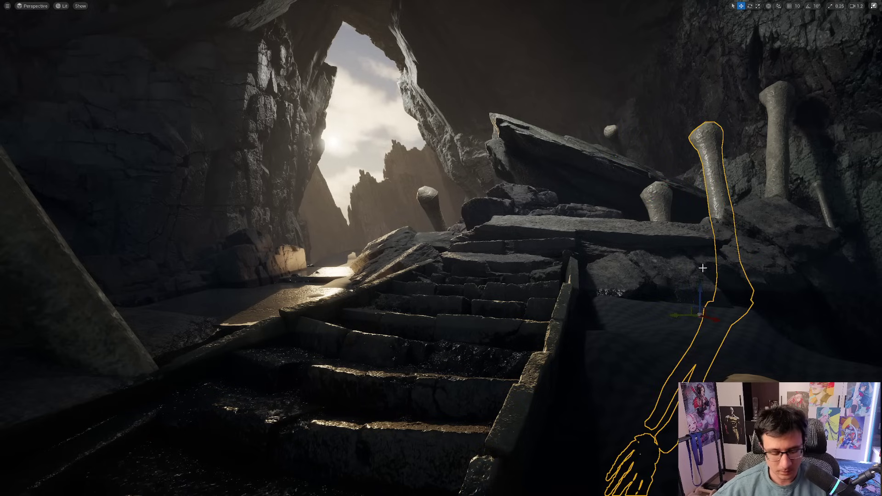
key("Delete")
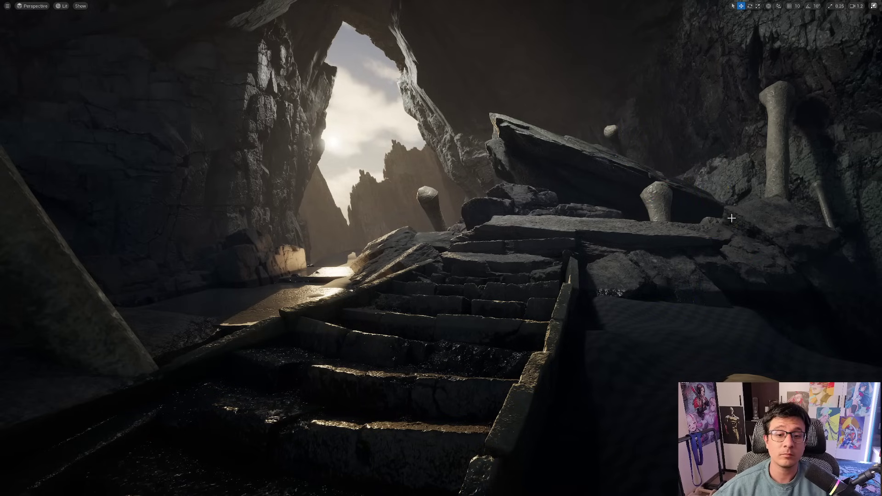
key("ctrl+z")
- Scale down the arm bone standing between the short bone and the tall right bone
key("r")
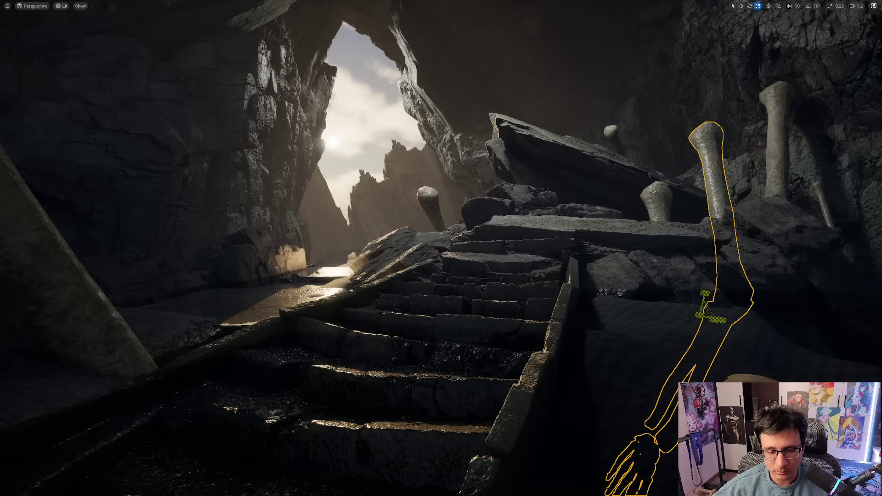
left_click_drag(704, 311, 695, 261)
key("w")
- Capture the area around the right-hand bones, mark the span between the short and tall bones with its midpoint in red, and dismiss the capture
key("Print")
left_click_drag(590, 33, 851, 280)
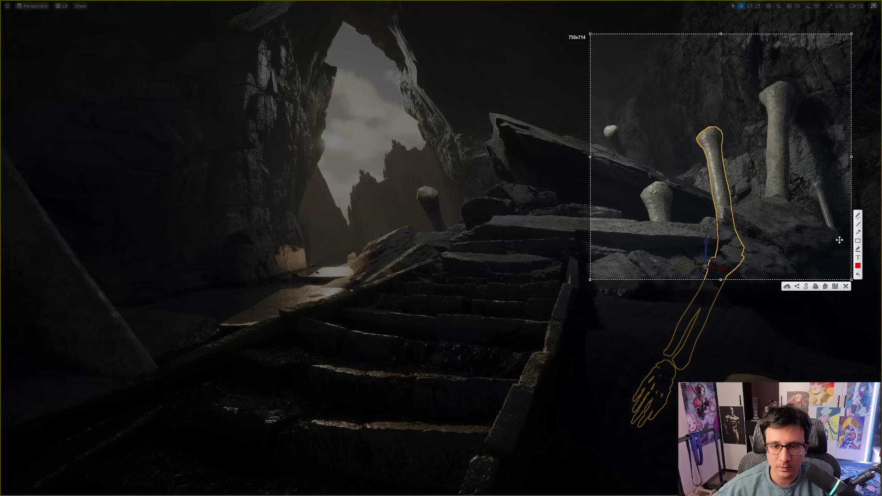
mouse_move(636, 191)
left_mouse_down()
mouse_move(644, 226)
mouse_move(798, 207)
mouse_move(800, 223)
left_mouse_up()
left_click_drag(722, 199, 724, 217)
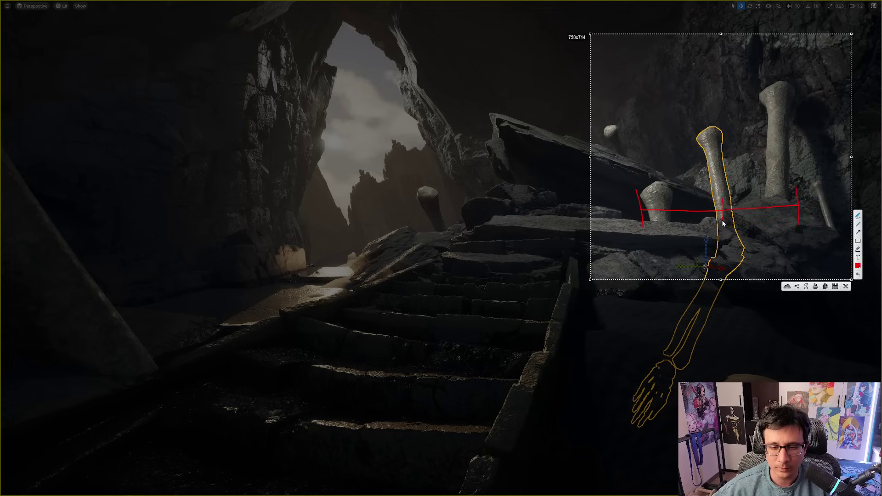
left_click(846, 287)
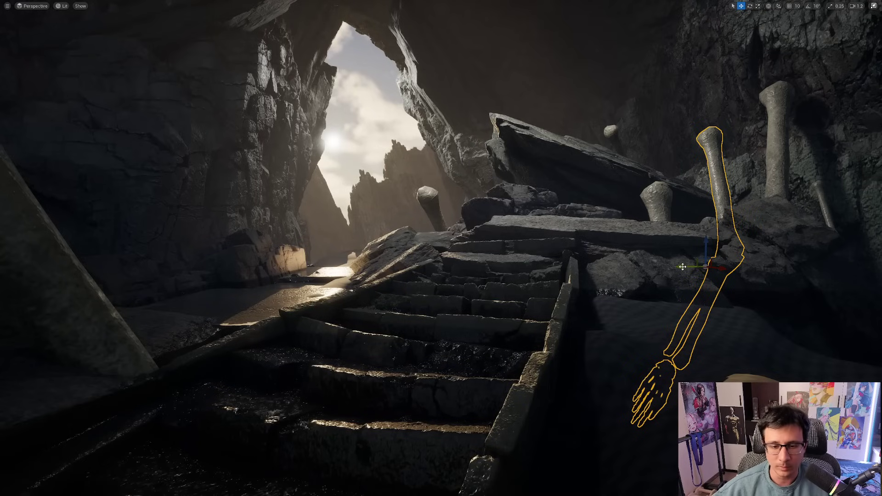
- Move the shrunken middle bone outward and back, close beside the tall bone by the cave wall, and clear the selection
left_click_drag(683, 267, 755, 243)
key("e")
key("w")
key("Escape")
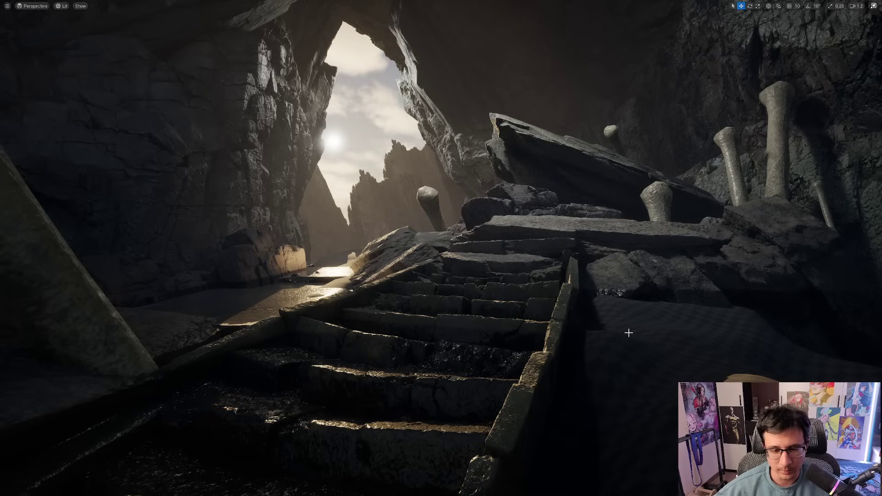
- Try deleting the flat ground pieces beyond the stairs' left railing and by the sunlit cave mouth
left_click(263, 303)
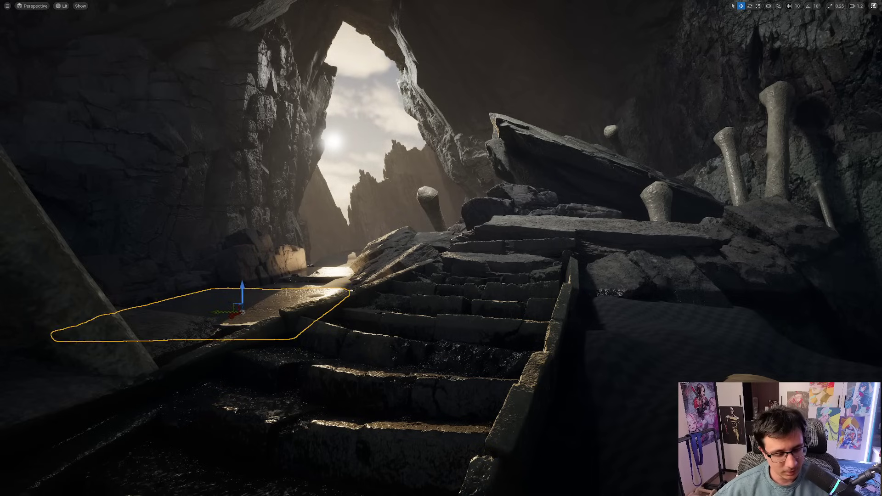
key("Delete")
left_click(310, 277)
key("Delete")
left_click(274, 296)
key("Delete")
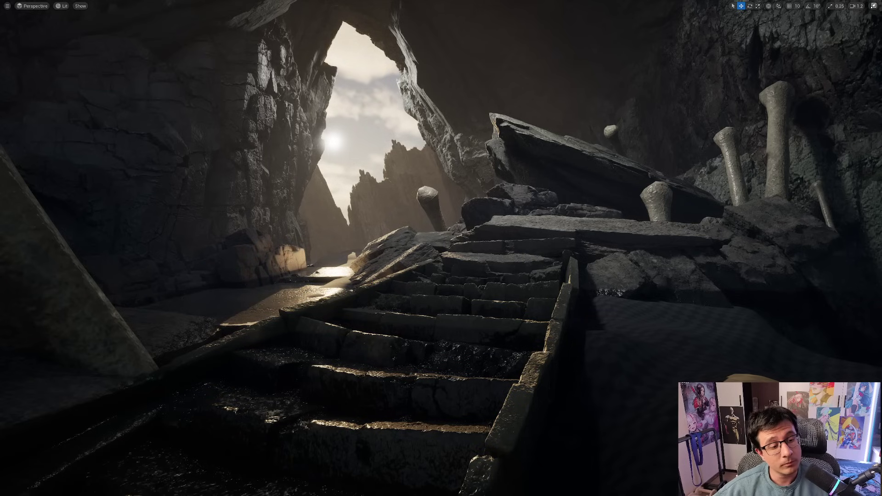
left_click(261, 315)
left_click(320, 275)
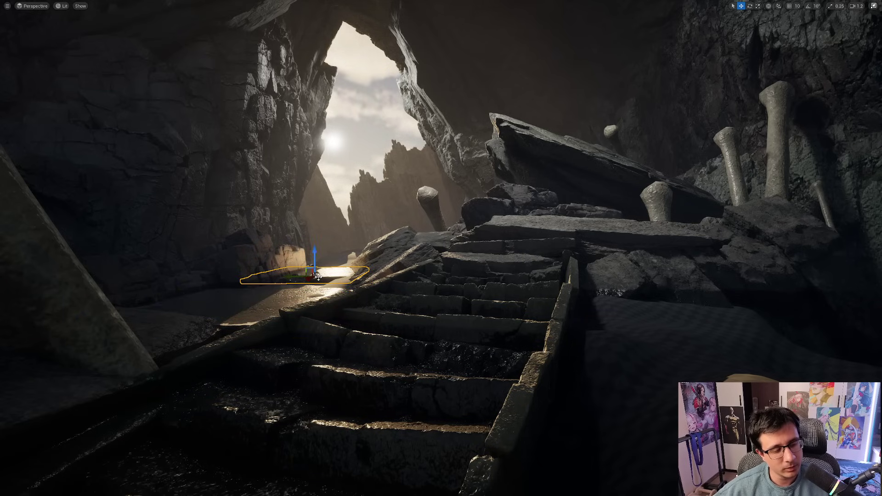
key("Delete")
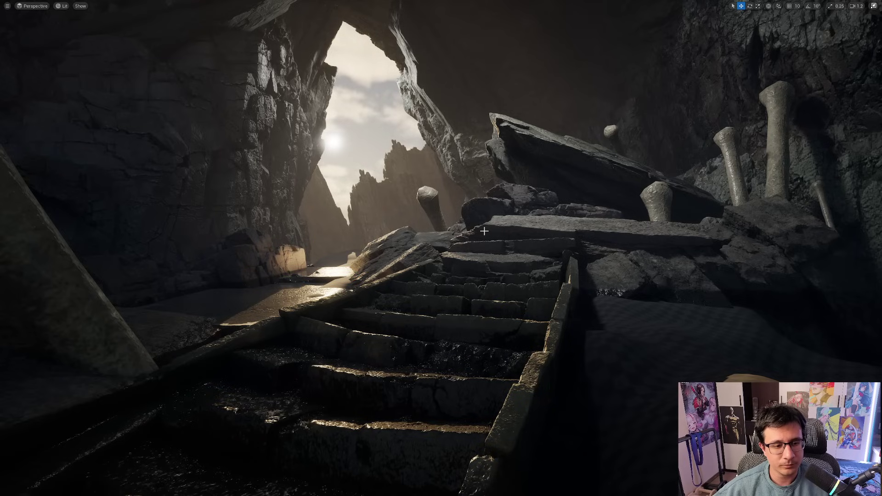
- Leave the full-screen viewport, filter the scene's actors by "direc", and select the DirectionalLight
key("F11")
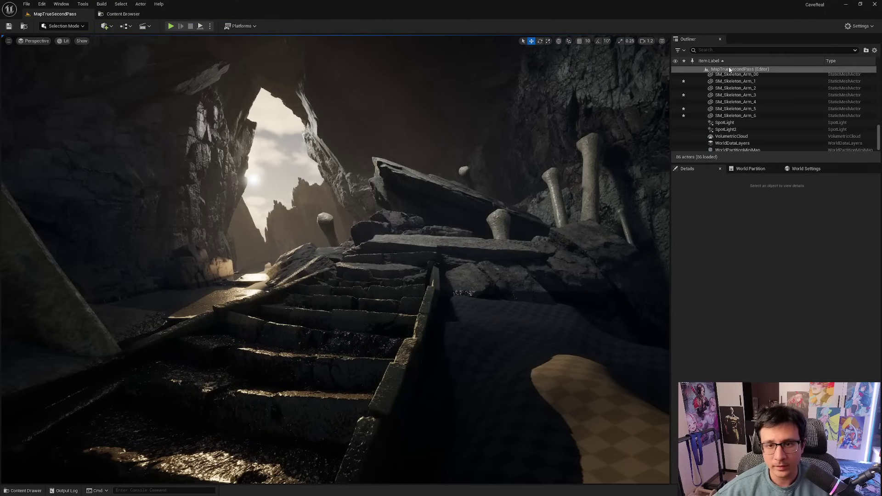
left_click(714, 51)
type("direc")
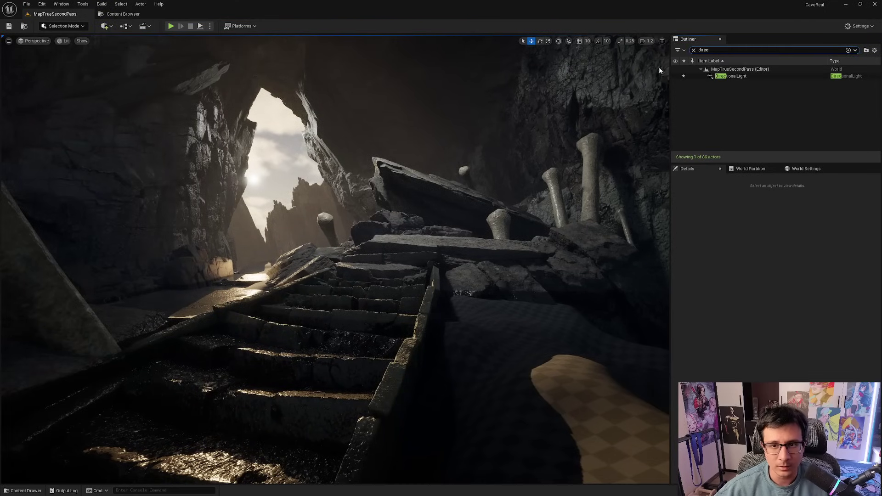
left_click(735, 76)
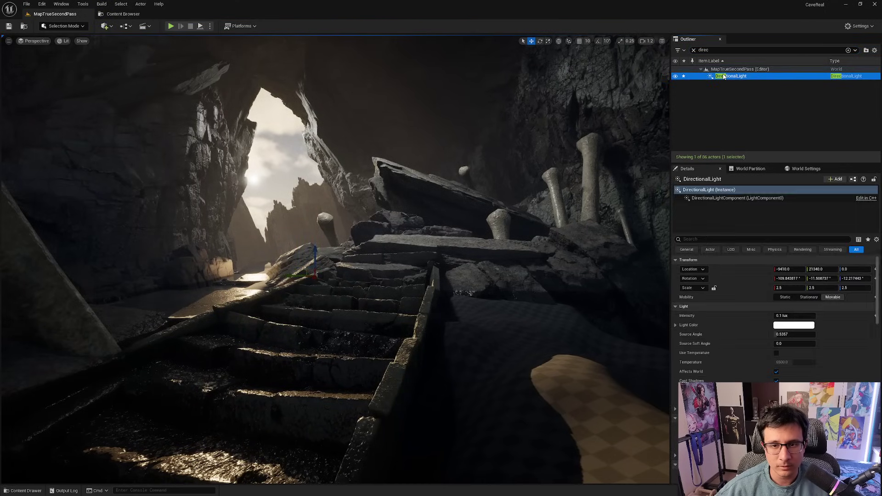
- Preview the scene with a much brighter directional light, try 1 lux, and return its intensity to 0.1 lux
left_click_drag(780, 316, 815, 316)
left_click(782, 316)
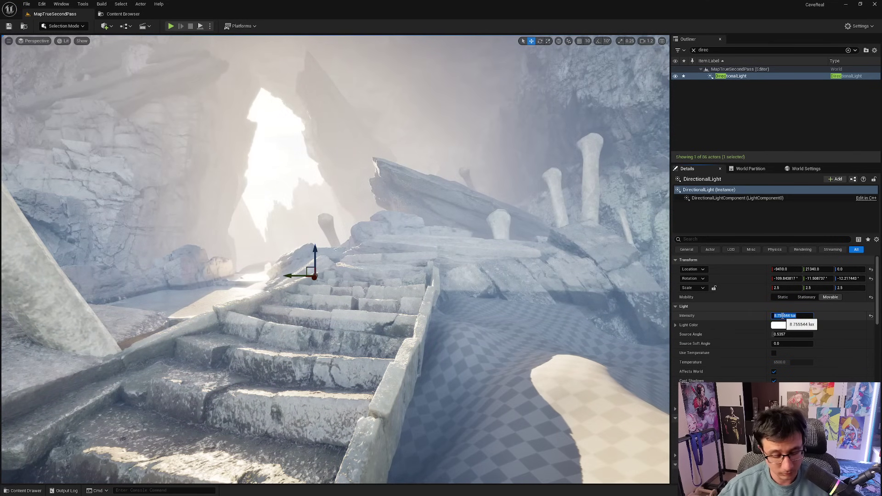
type("1")
key("Return")
type("0.1")
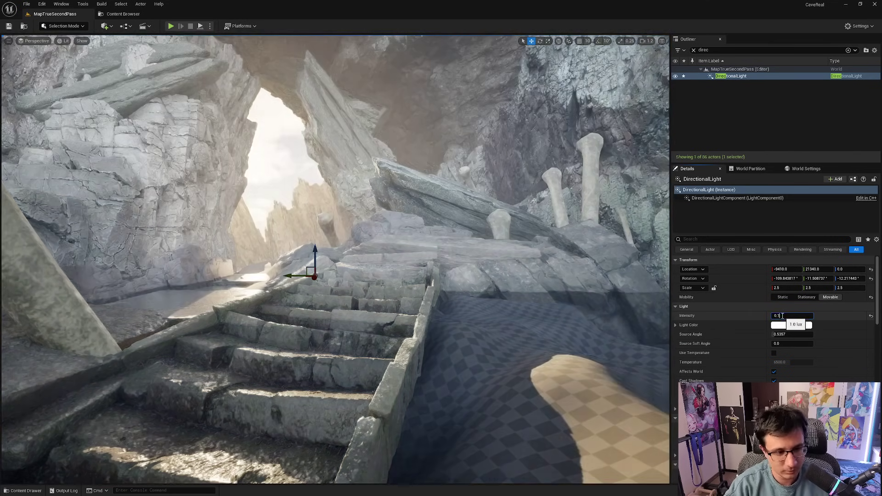
key("Return")
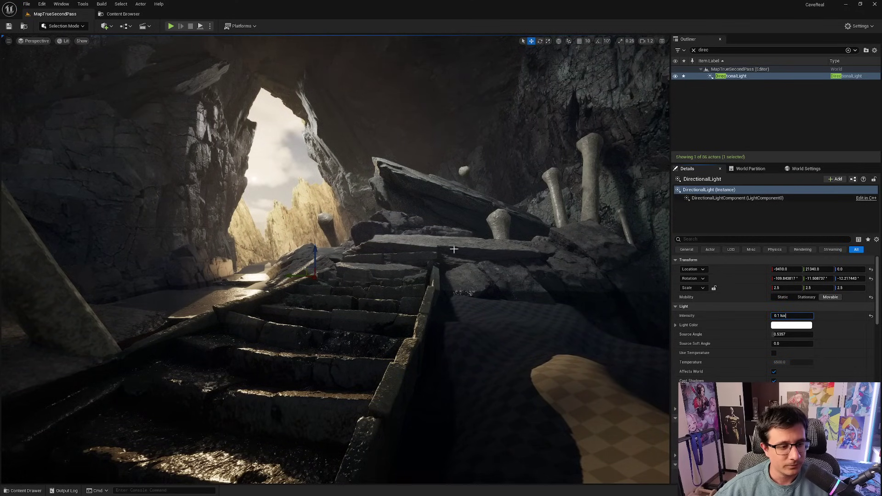
- Return to the full-screen viewport, clear the light selection, and restore the camera framing over the stairs
right_click_drag(319, 243, 272, 232)
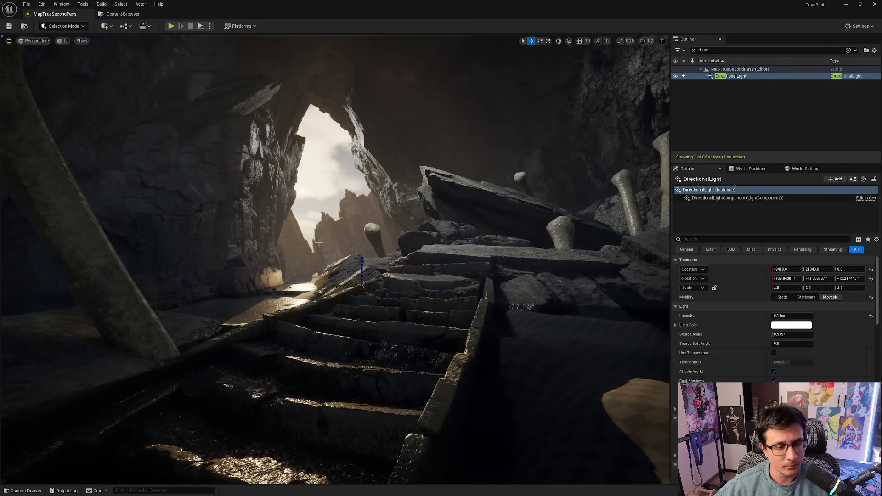
key("F11")
right_click_drag(404, 256, 404, 256)
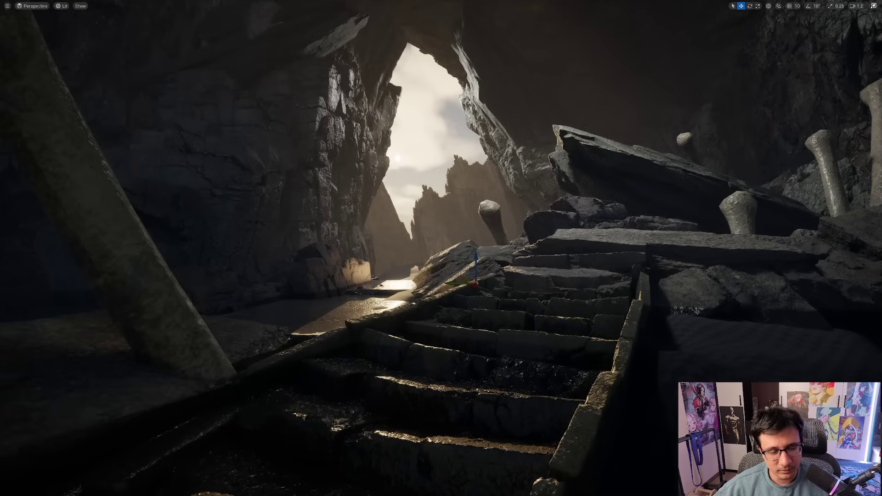
right_click(404, 256)
key("Escape")
key("Escape")
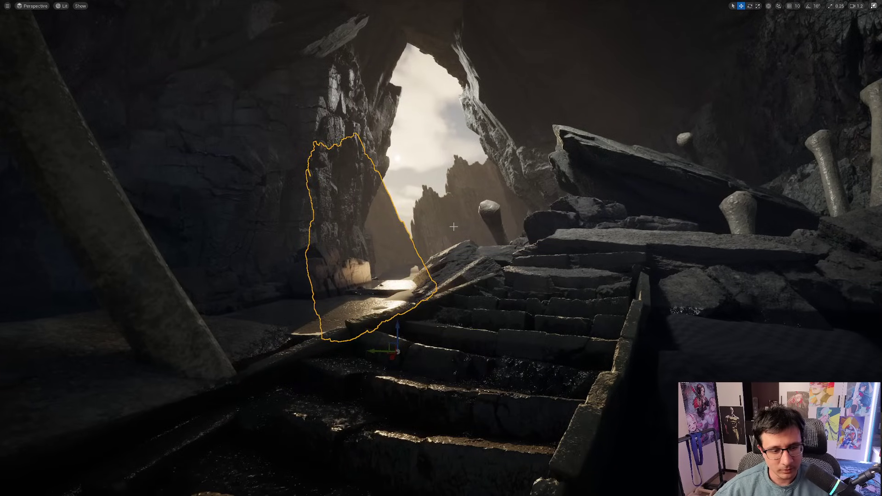
left_click(420, 174)
right_click_drag(423, 189, 440, 193)
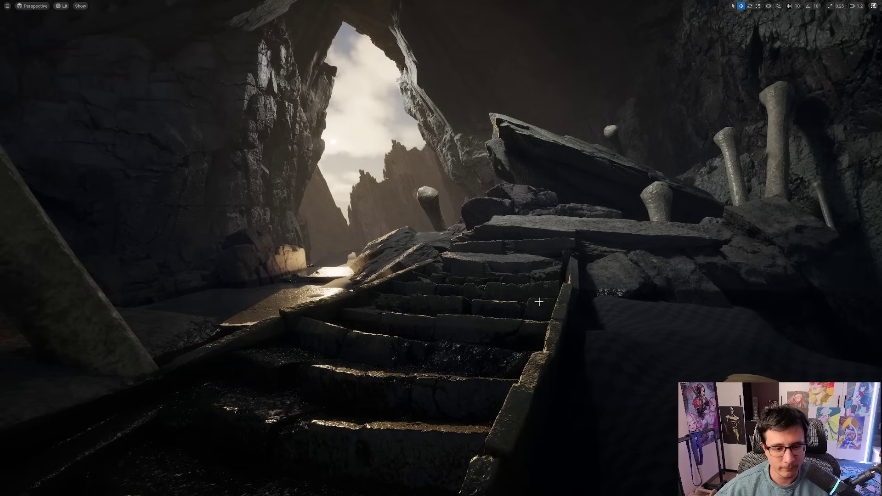
- Select the tall distant rock in the cave opening, capture the area around it, sketch red branching lines above its lower neighbour, and dismiss the capture
left_click(649, 385)
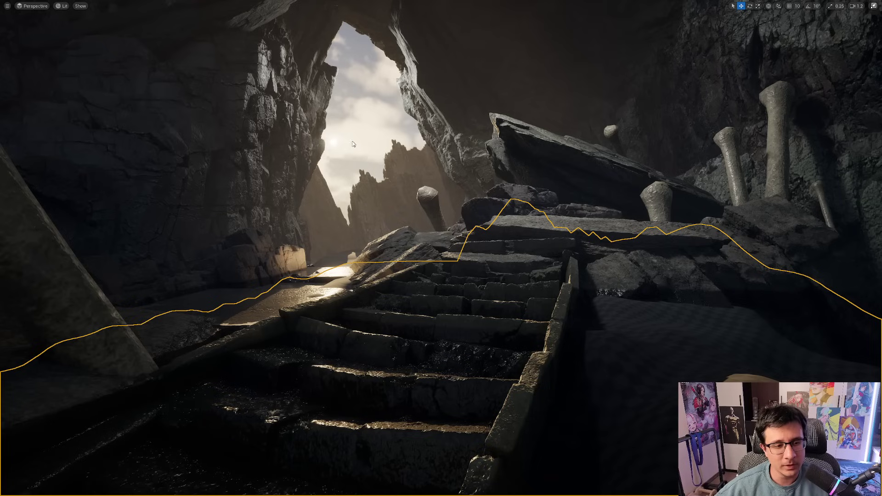
left_click(403, 168)
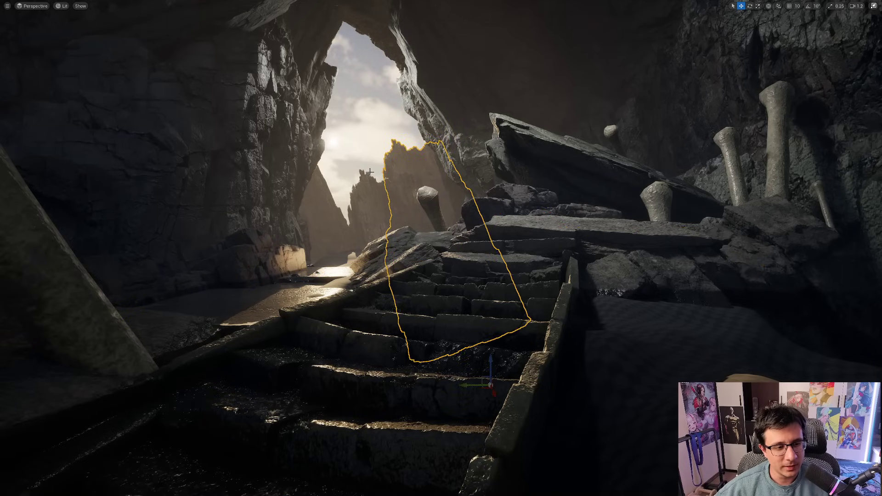
key("super+shift+s")
left_click_drag(271, 91, 551, 267)
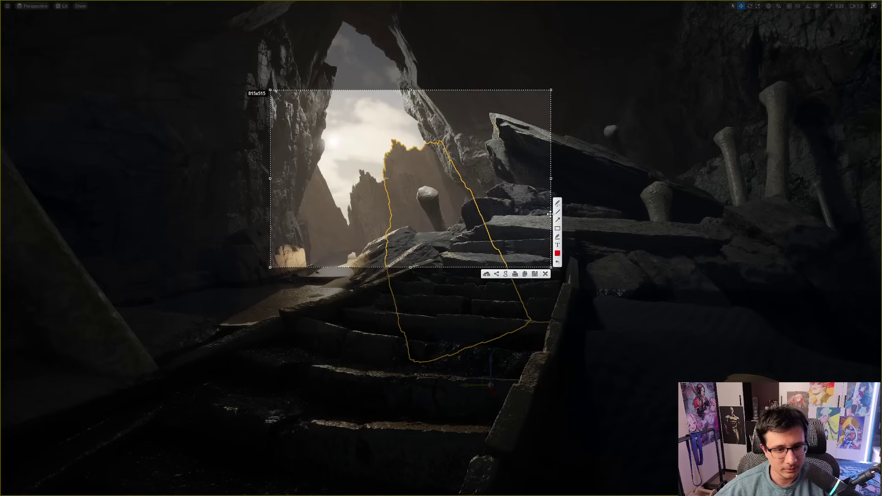
key("ctrl+c")
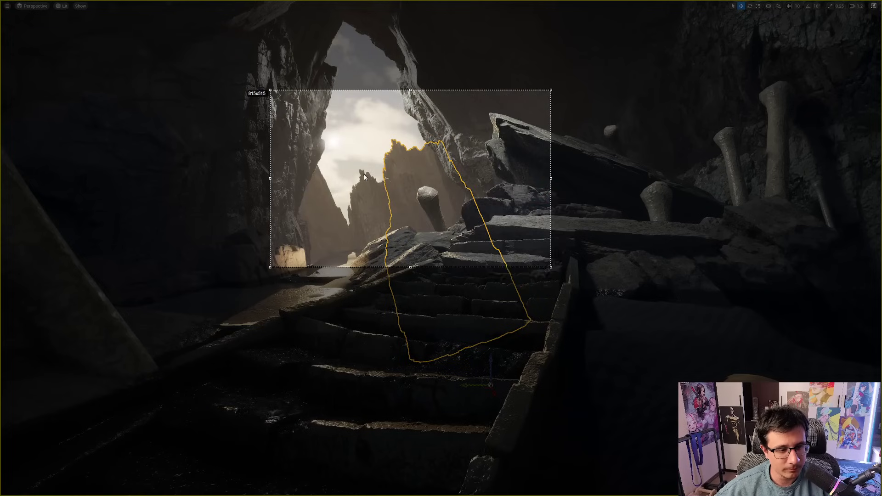
mouse_move(354, 163)
left_mouse_down()
mouse_move(362, 155)
mouse_move(348, 152)
mouse_move(360, 150)
mouse_move(353, 169)
left_mouse_up()
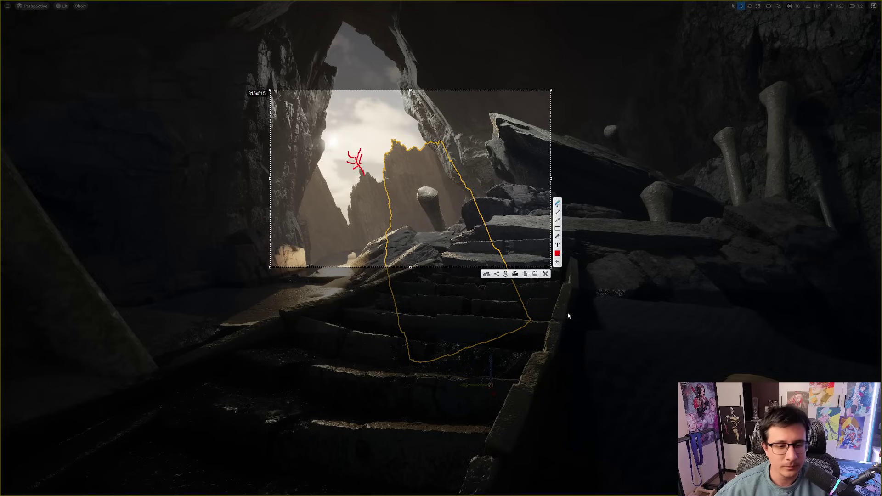
left_click(545, 274)
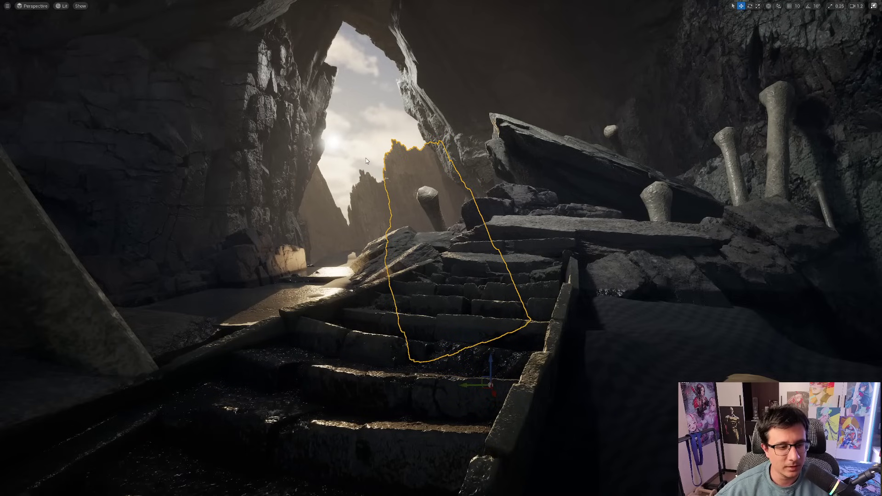
- Rotate the tall distant rock in the cave opening so it leans toward the sun, and clear the selection
key("e")
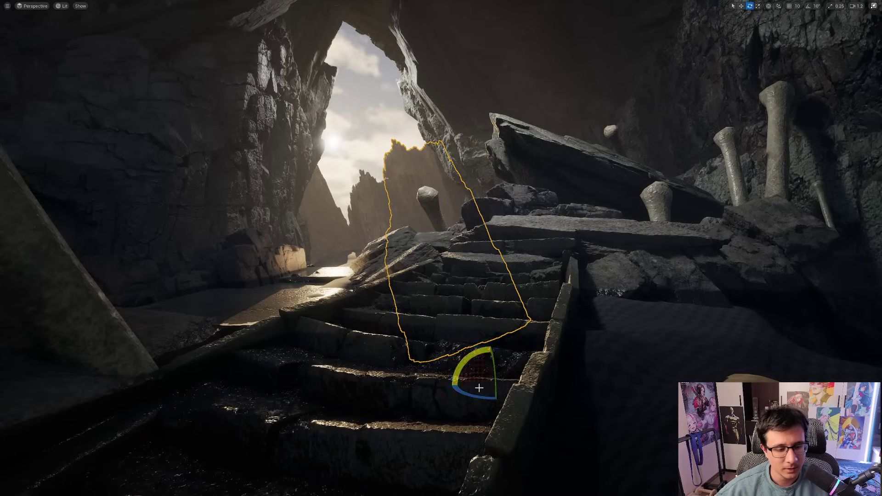
left_click_drag(479, 388, 557, 385)
key("w")
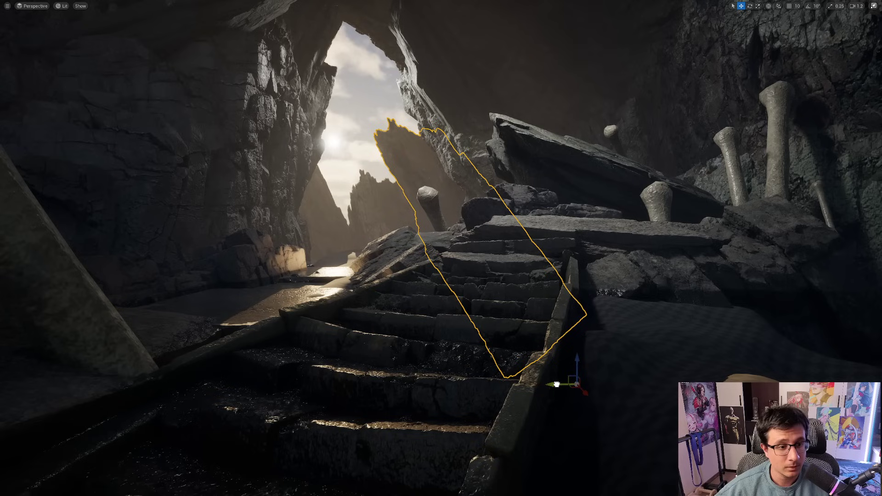
key("Escape")
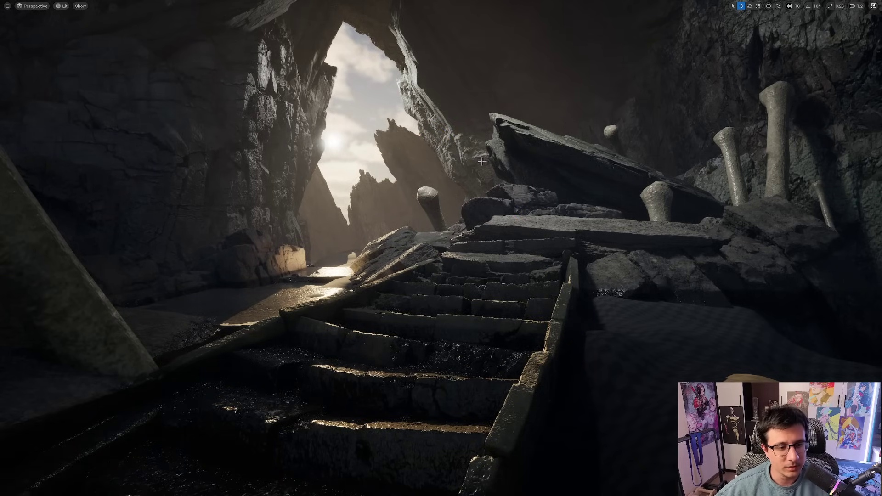
- Reposition the leaning distant rock, trying a lower placement before raising its tip higher in the cave opening, and deselect it
left_click(417, 165)
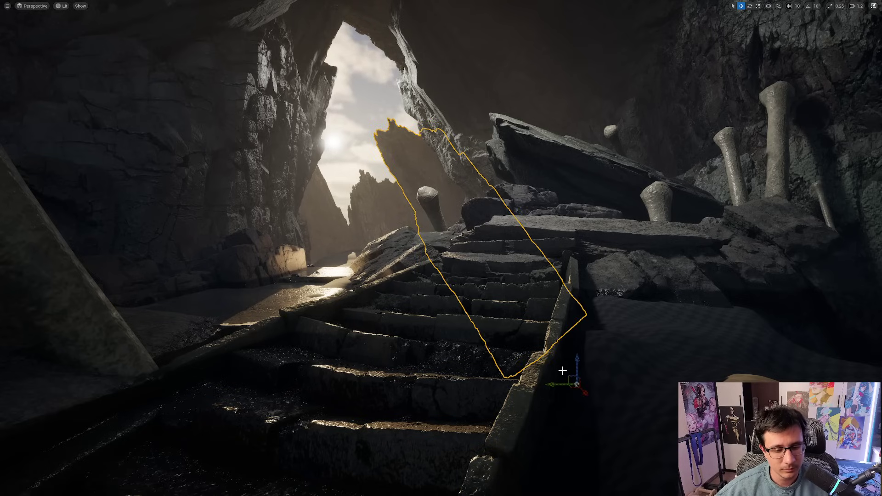
left_click_drag(569, 378, 578, 395)
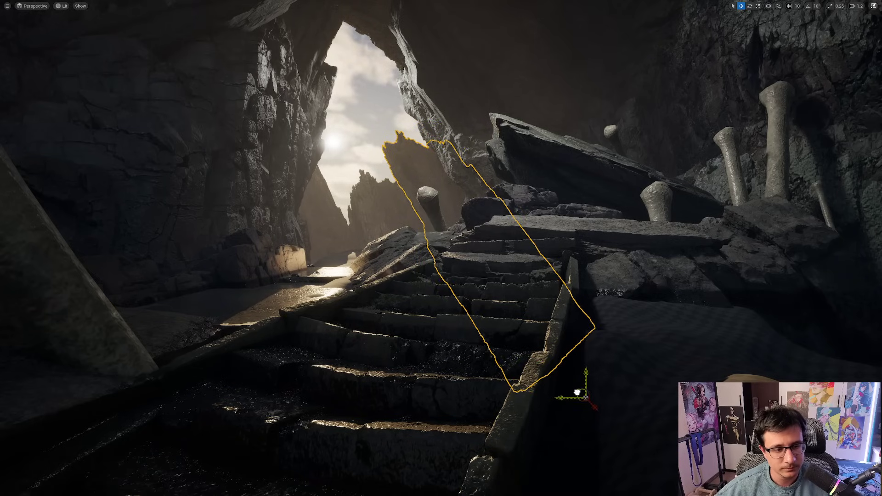
key("Escape")
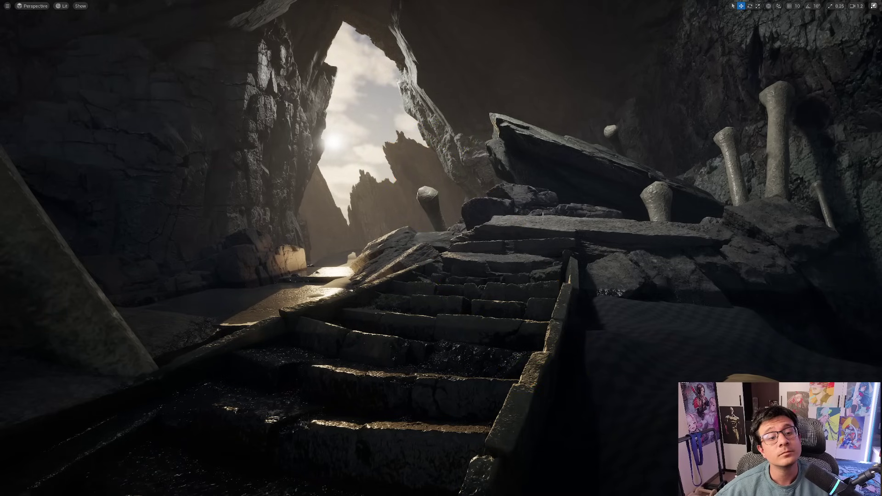
left_click(414, 187)
left_click_drag(578, 393, 570, 369)
key("Escape")
- Capture the area around the cave opening, mark the leaning rock's height and midpoint with red lines, and dismiss the capture
key("Print")
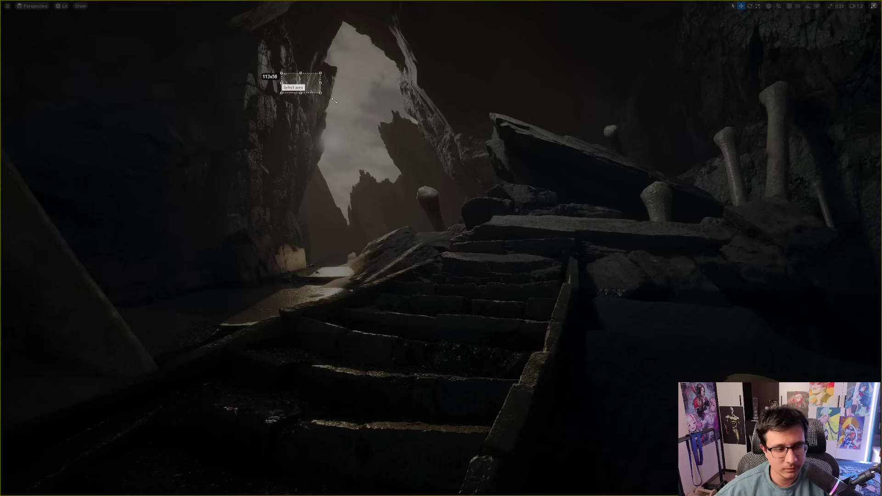
left_click_drag(282, 72, 539, 303)
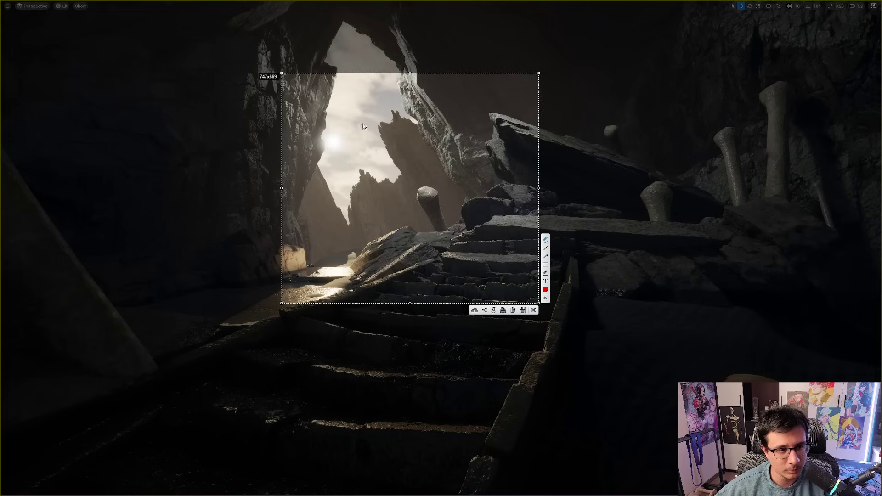
mouse_move(363, 118)
left_mouse_down()
mouse_move(407, 122)
mouse_move(389, 211)
mouse_move(389, 263)
mouse_move(405, 263)
left_mouse_up()
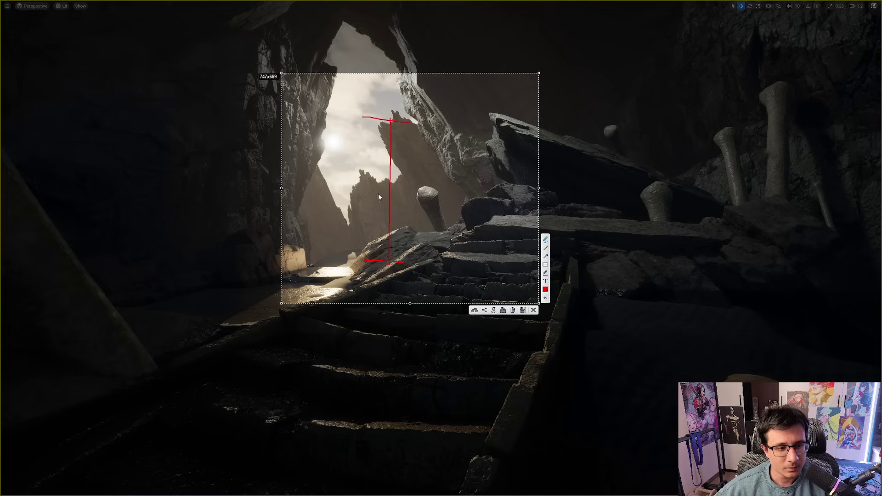
left_click_drag(379, 196, 411, 195)
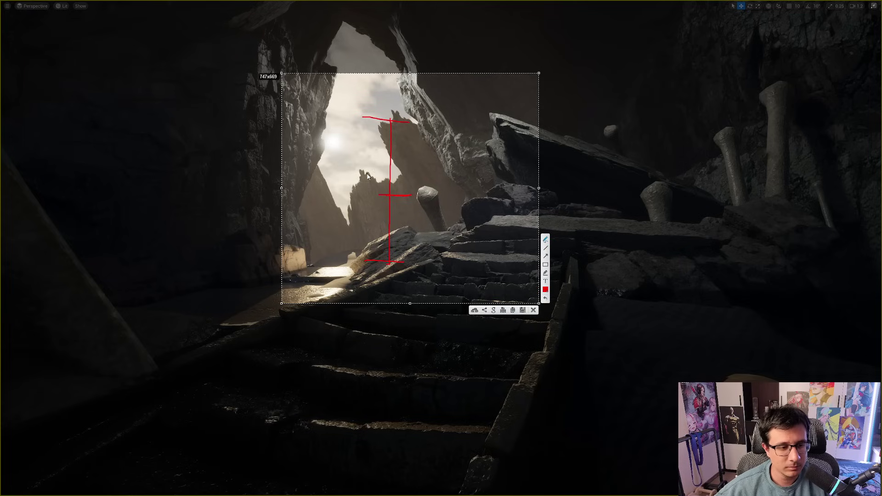
left_click(533, 311)
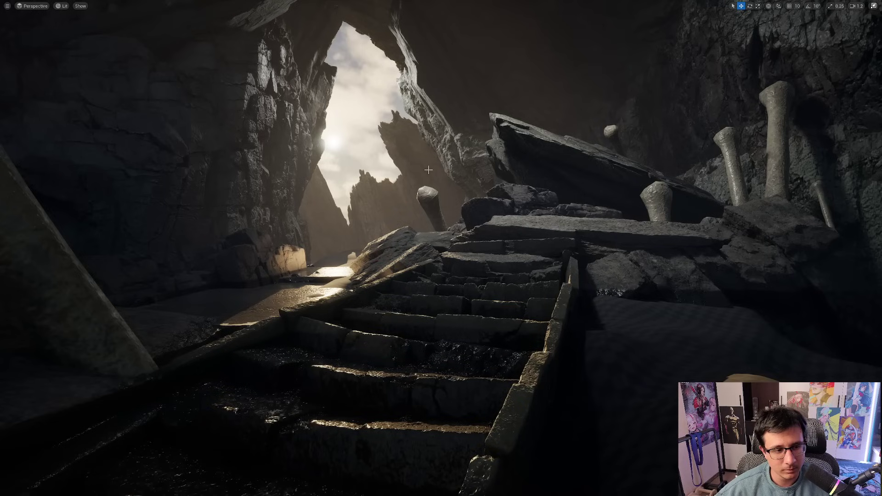
- Lower the leaning distant rock slightly behind its jagged neighbour and clear the selection
left_click(569, 369)
left_click_drag(570, 369, 574, 380)
key("Escape")
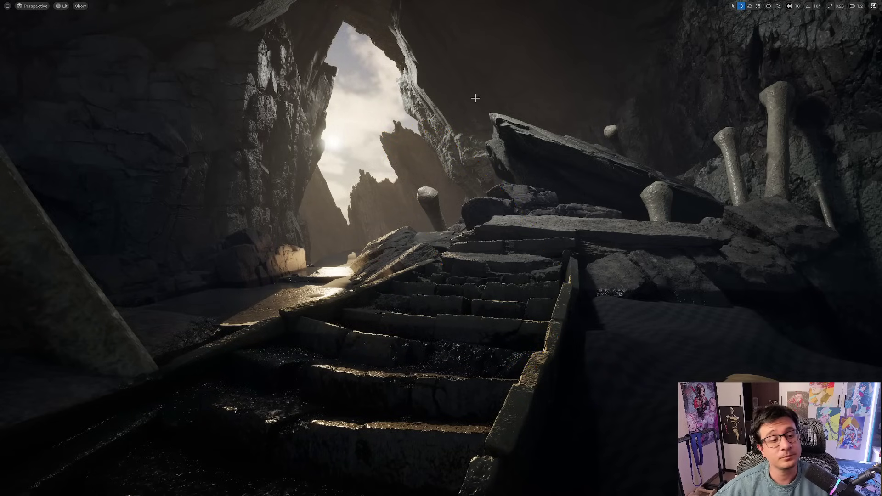
- Try the composition without the lower jagged rock in the cave opening by deleting it, and undo the deletion
left_click(376, 206)
key("Delete")
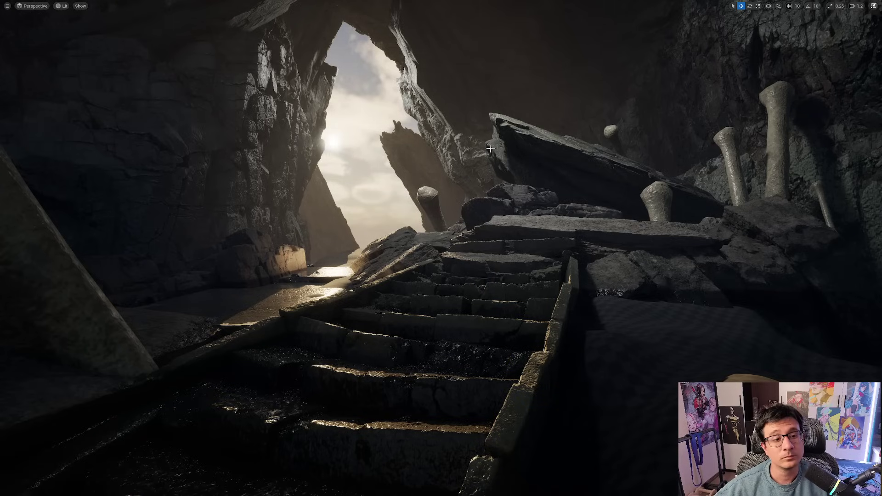
key("ctrl+z")
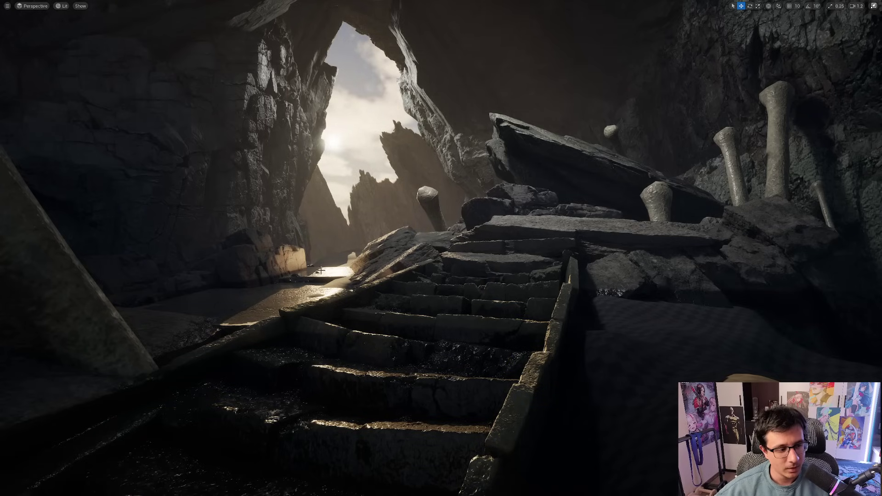
scroll(246, 169, "down", 1)
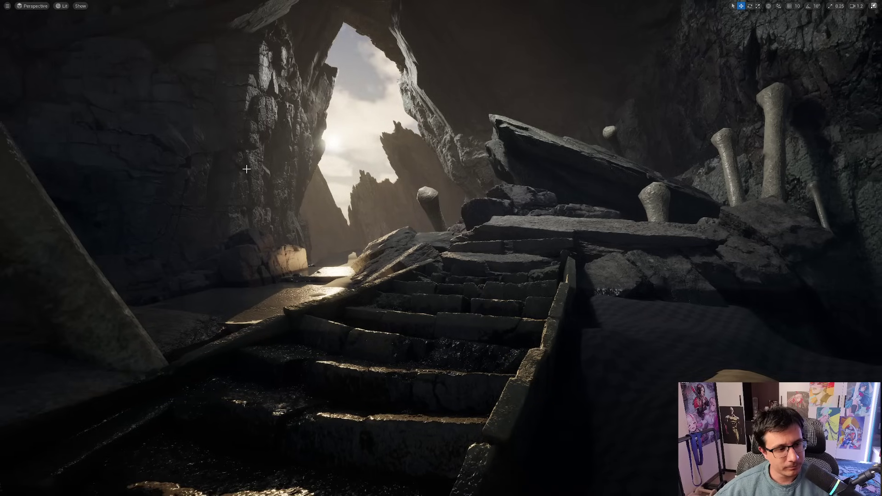
scroll(247, 169, "up", 1)
scroll(247, 169, "down", 1)
scroll(247, 169, "up", 1)
scroll(247, 169, "down", 1)
scroll(247, 169, "up", 1)
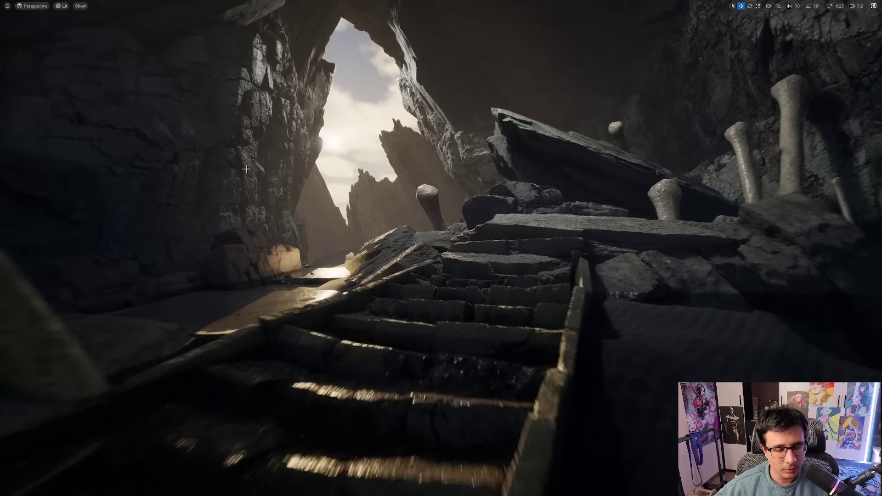
scroll(246, 169, "up", 3)
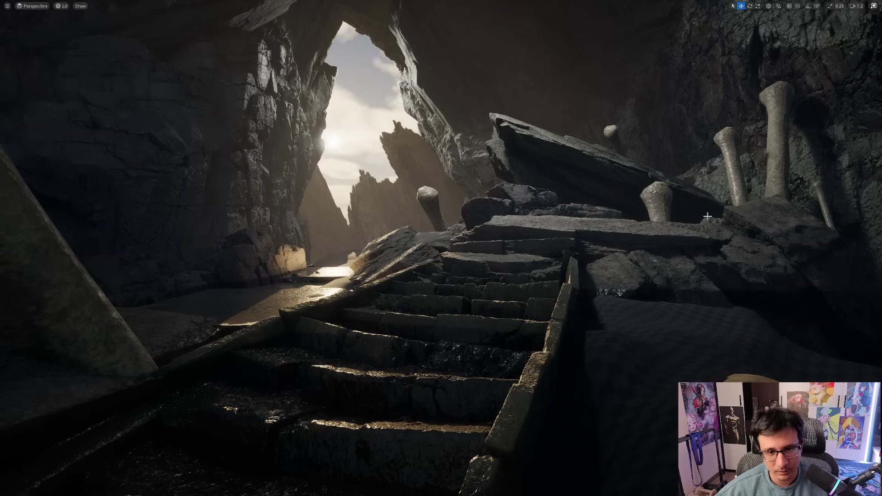
- Highlight the tall arm bone, the slanted slab, the bone near the opening and the large cave wall in turn, and clear the selection
left_click(780, 132)
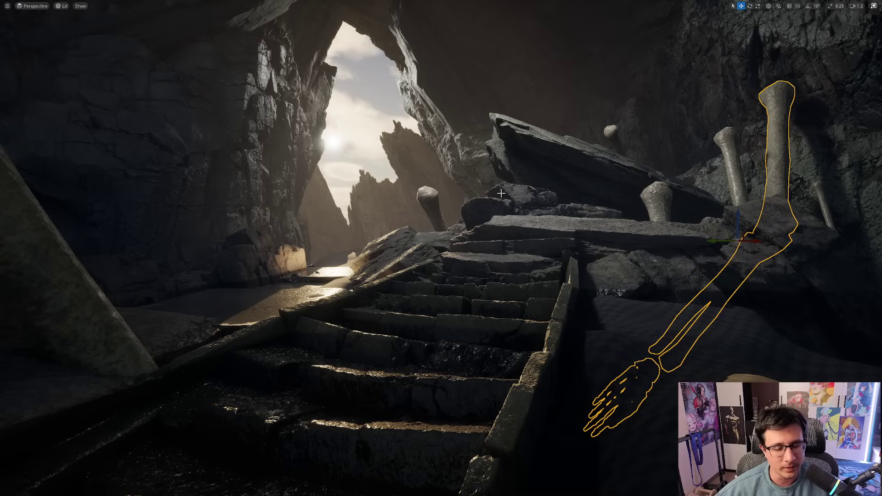
left_click(538, 146)
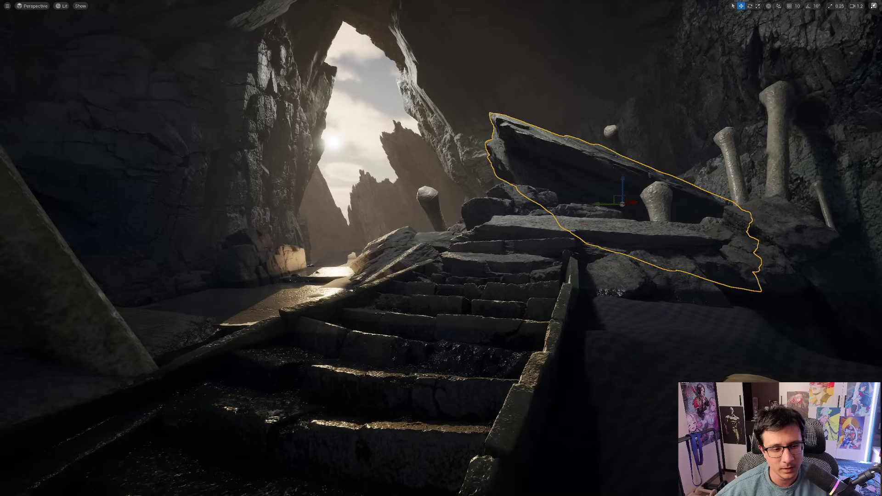
left_click(442, 209)
key("Escape")
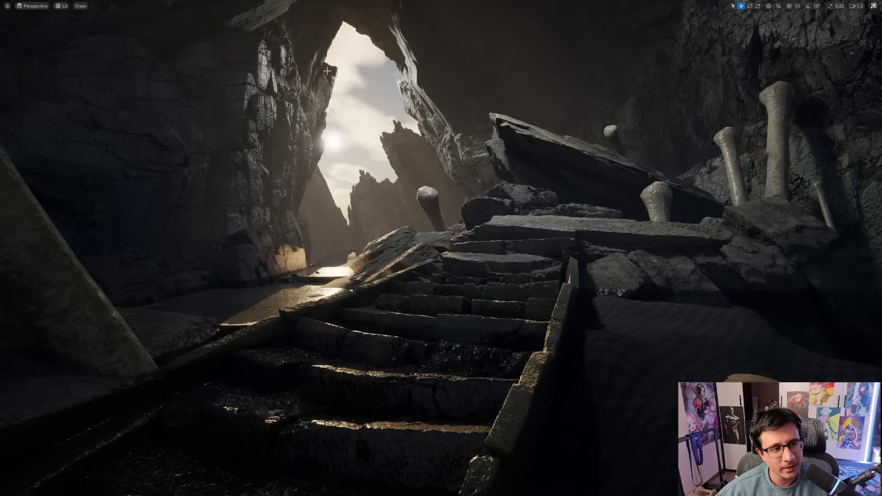
left_click(326, 28)
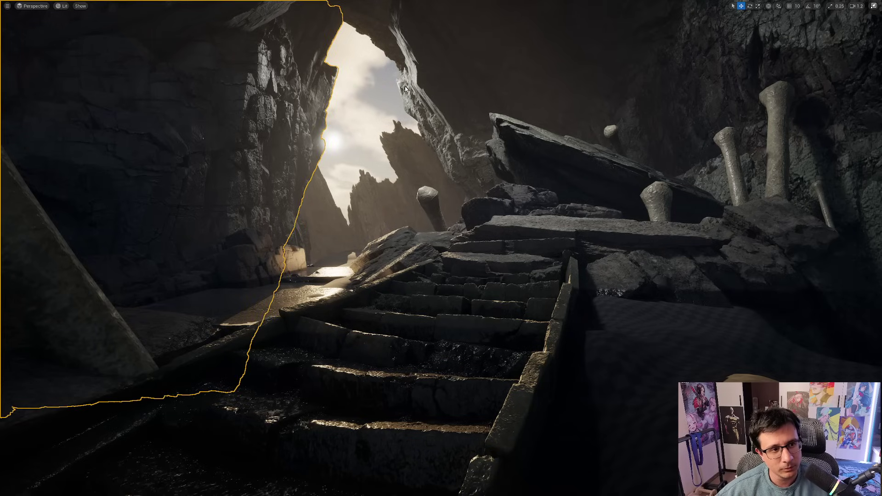
key("Escape")
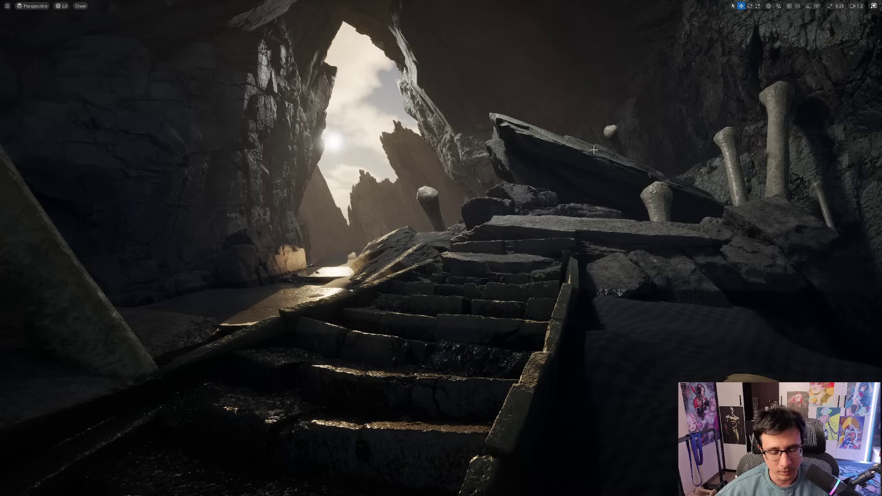